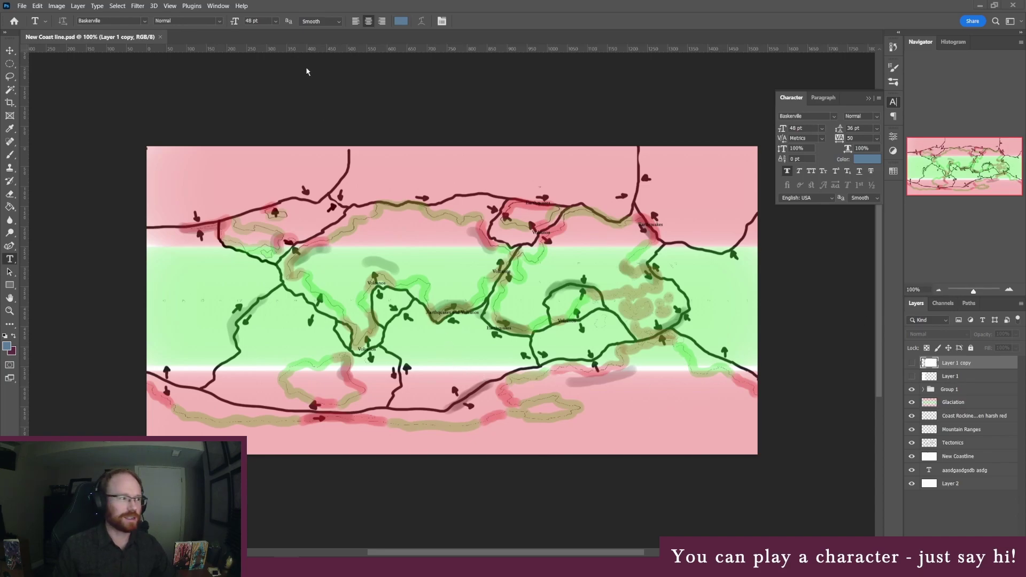
# Step: Inspect the tectonic and coastline map at 200% zoom and switch to the globe in Blender
pyautogui.click(1011, 291)
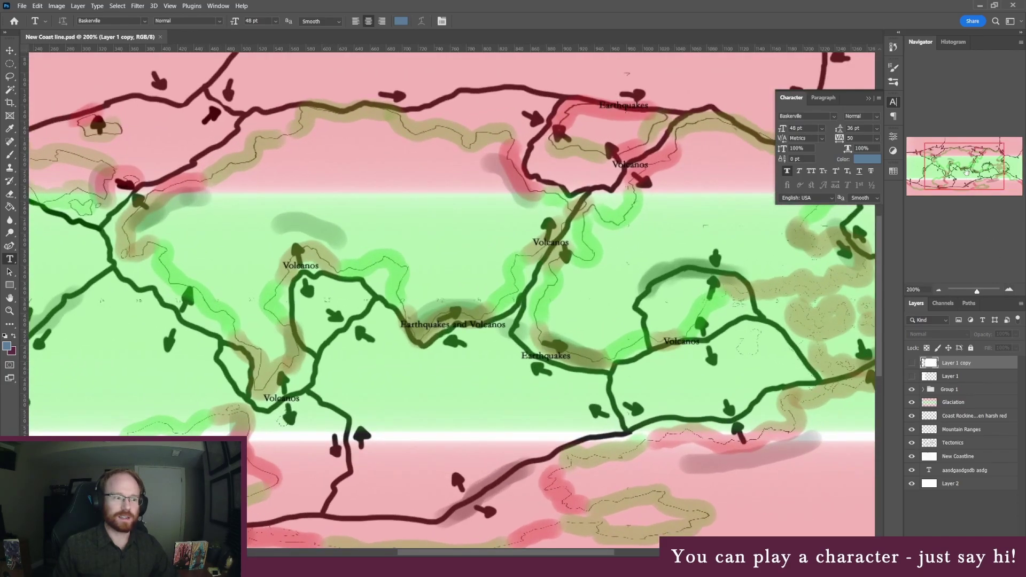
pyautogui.moveTo(959, 172); pyautogui.dragTo(966, 169)
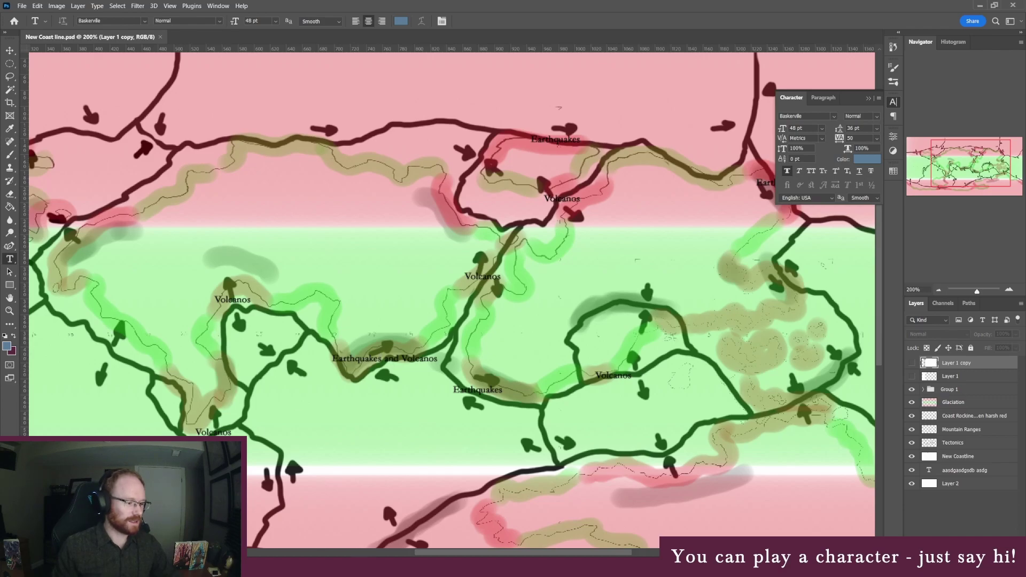
pyautogui.click(385, 567)
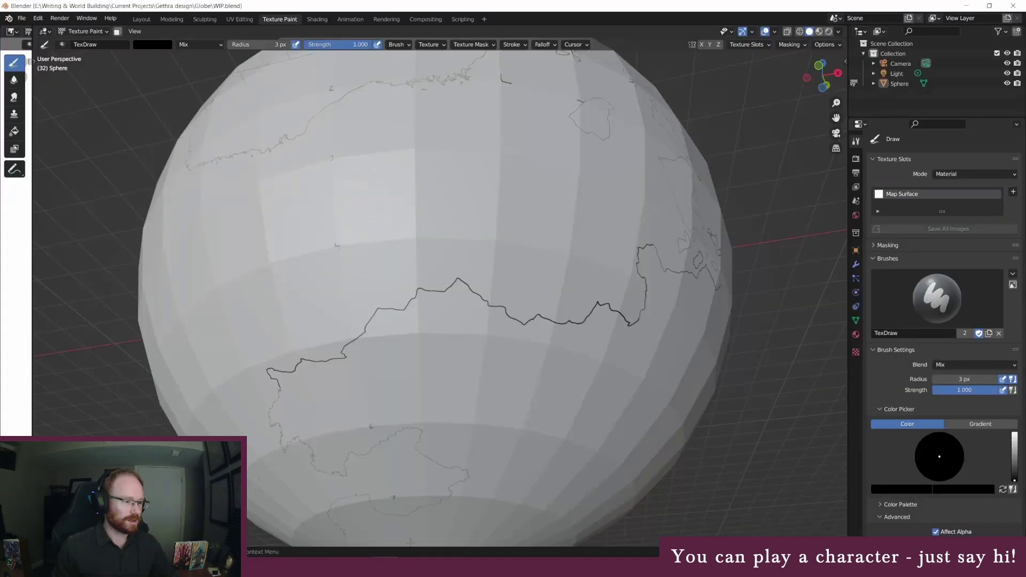
# Step: Examine the painted coastlines and islands all around the globe, comparing the thick outlines with the finely detailed ones
pyautogui.scroll(-2, 302, 334)
pyautogui.moveTo(322, 334); pyautogui.dragTo(455, 362, button='middle')
pyautogui.scroll(3, 454, 362)
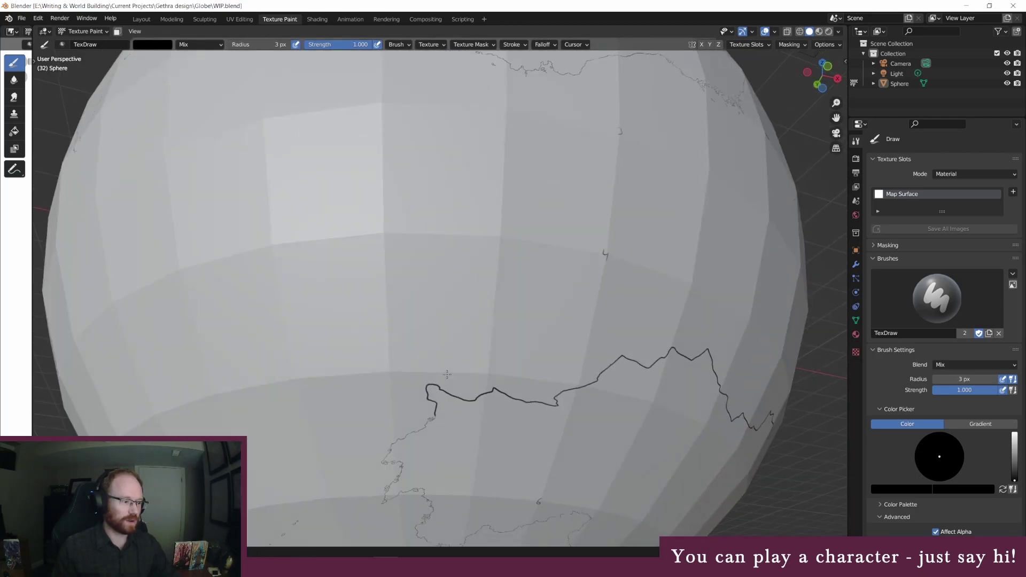
pyautogui.scroll(-2, 455, 312)
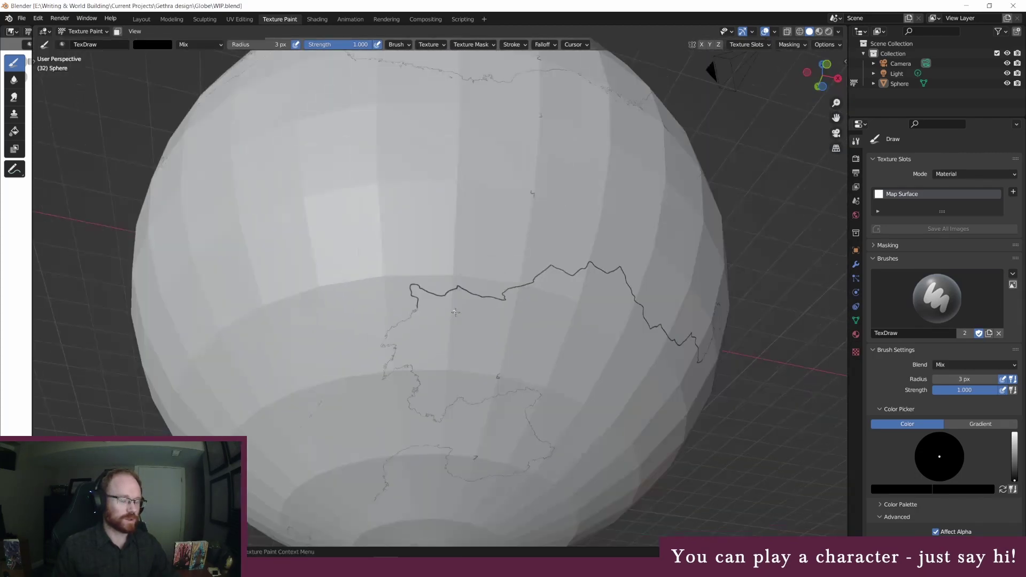
pyautogui.moveTo(583, 334); pyautogui.dragTo(464, 304, button='middle')
pyautogui.moveTo(401, 306); pyautogui.dragTo(212, 316, button='middle')
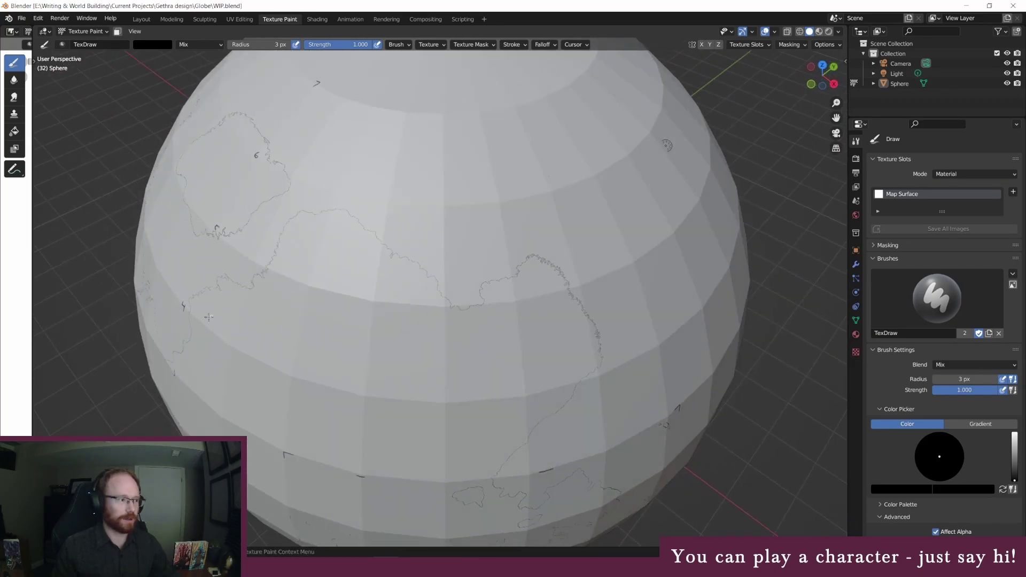
pyautogui.moveTo(454, 267); pyautogui.dragTo(434, 330, button='middle')
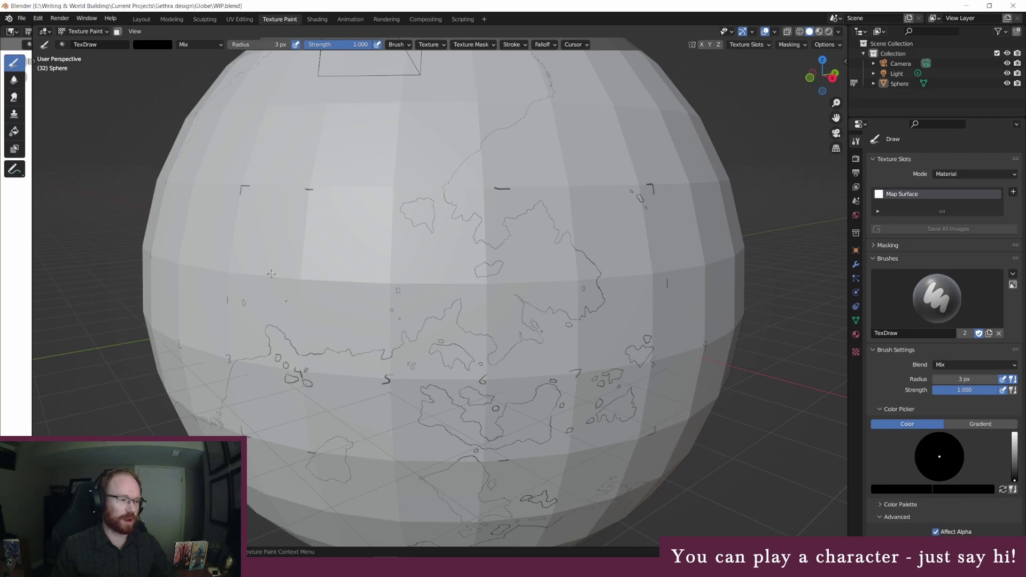
pyautogui.moveTo(596, 396); pyautogui.dragTo(356, 220, button='middle')
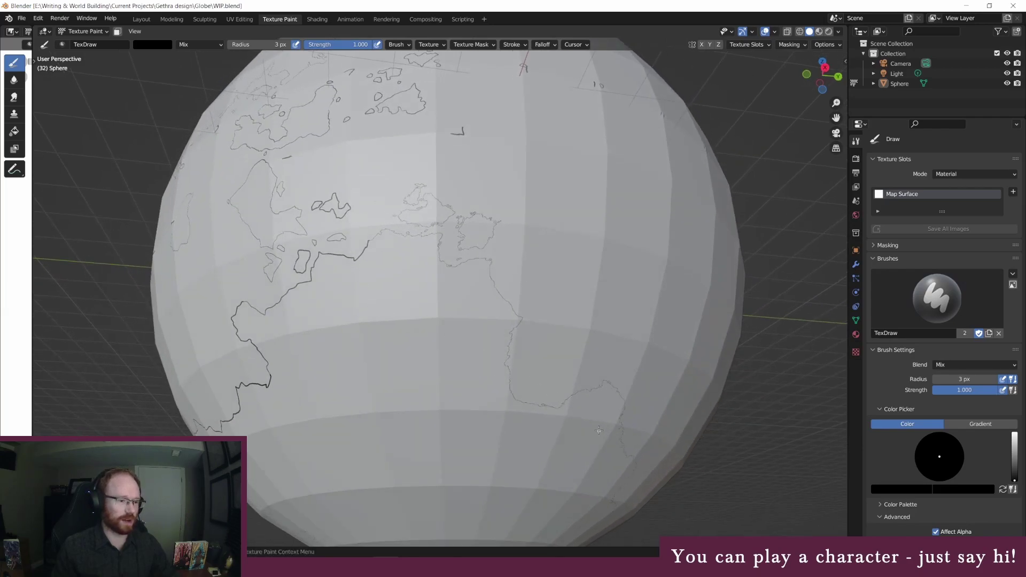
pyautogui.moveTo(600, 432); pyautogui.dragTo(346, 357, button='middle')
pyautogui.moveTo(438, 267); pyautogui.dragTo(501, 266, button='middle')
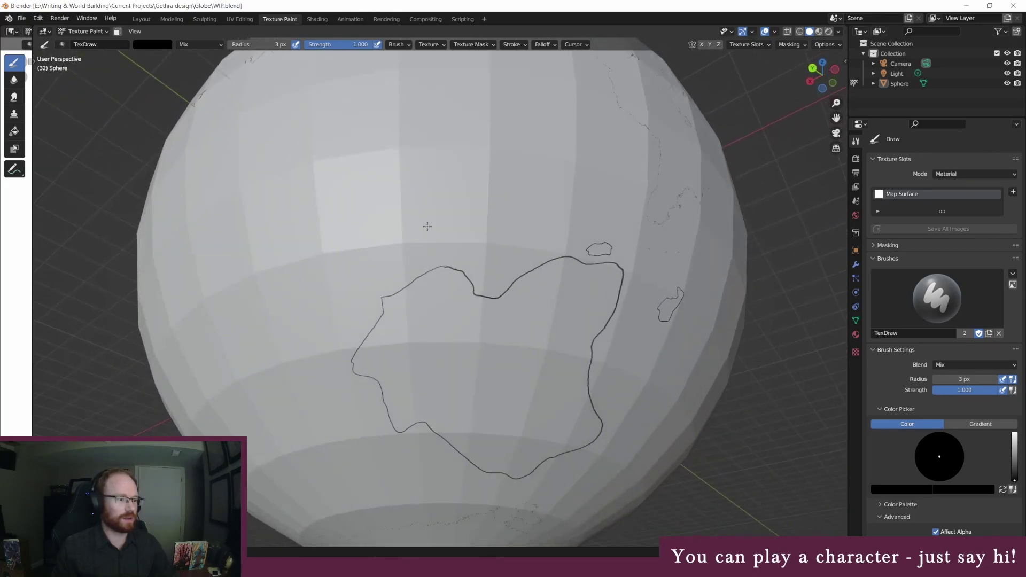
pyautogui.moveTo(588, 333); pyautogui.dragTo(498, 376, button='middle')
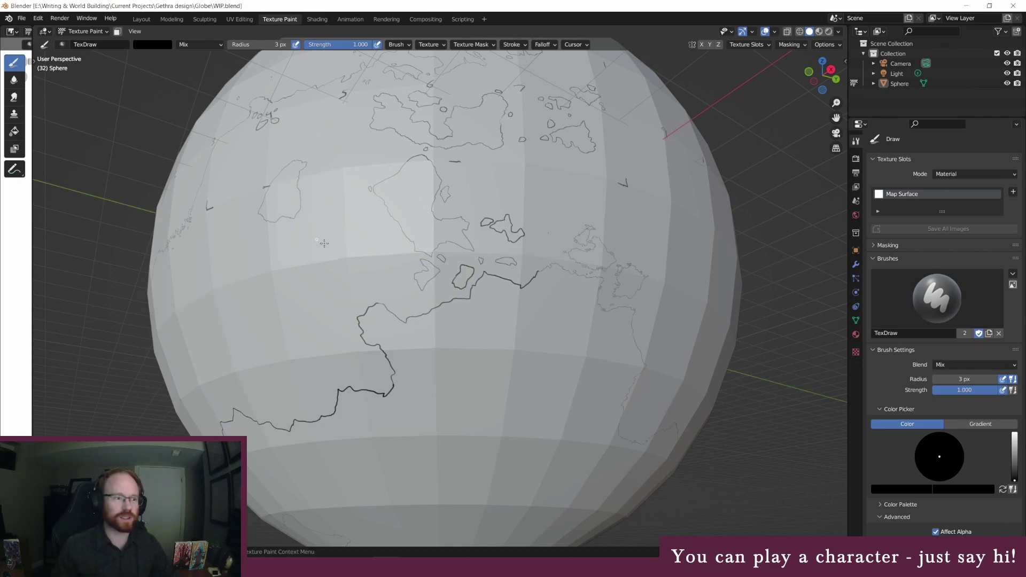
# Step: Paint over the stray speck in the sea above the thick coastline with a white brush of 45 px radius
pyautogui.scroll(2, 505, 280)
pyautogui.scroll(4, 589, 260)
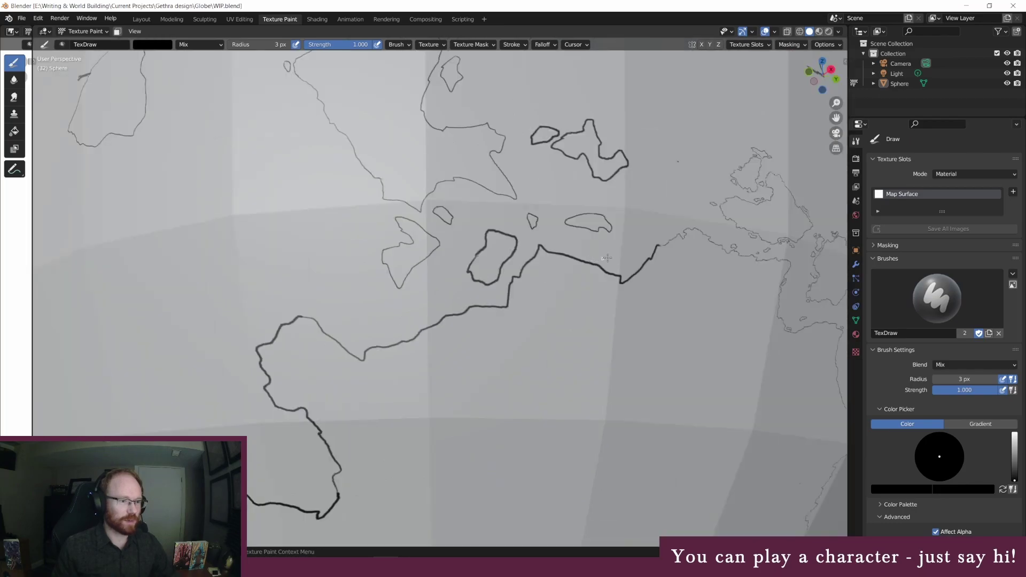
pyautogui.scroll(5, 466, 286)
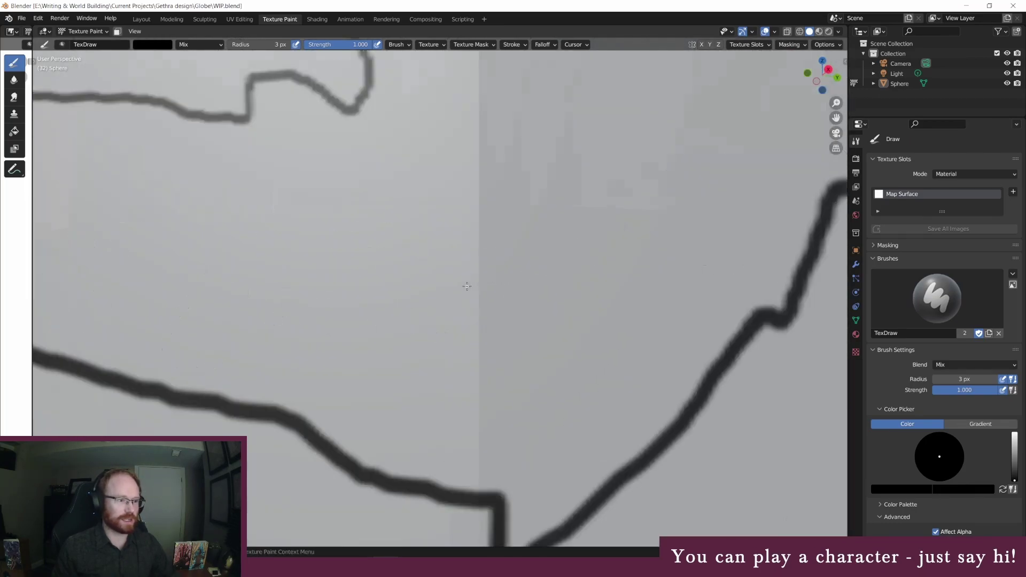
pyautogui.scroll(-6, 641, 274)
pyautogui.scroll(1, 461, 327)
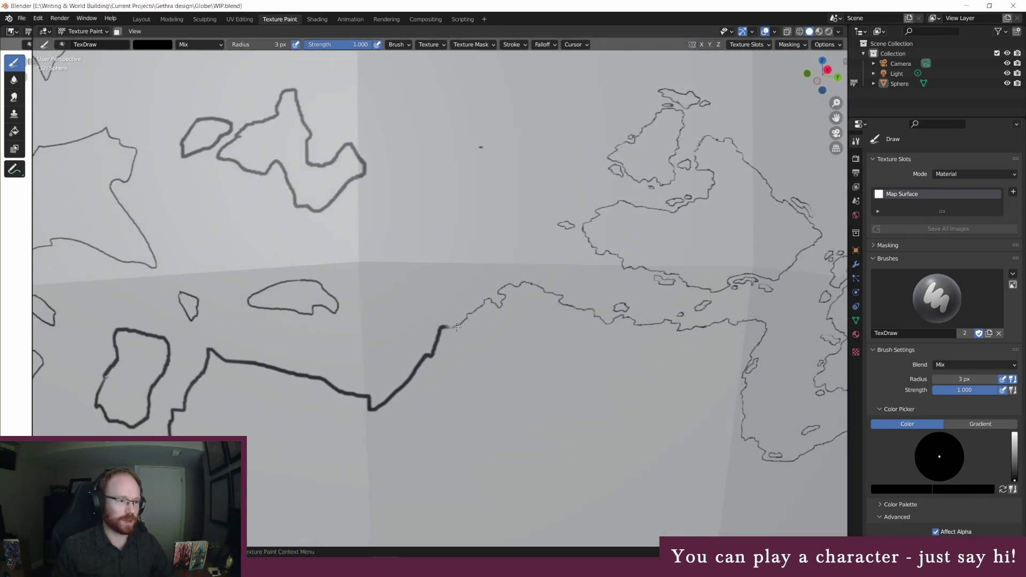
pyautogui.click(160, 46)
pyautogui.click(216, 67)
pyautogui.click(242, 47)
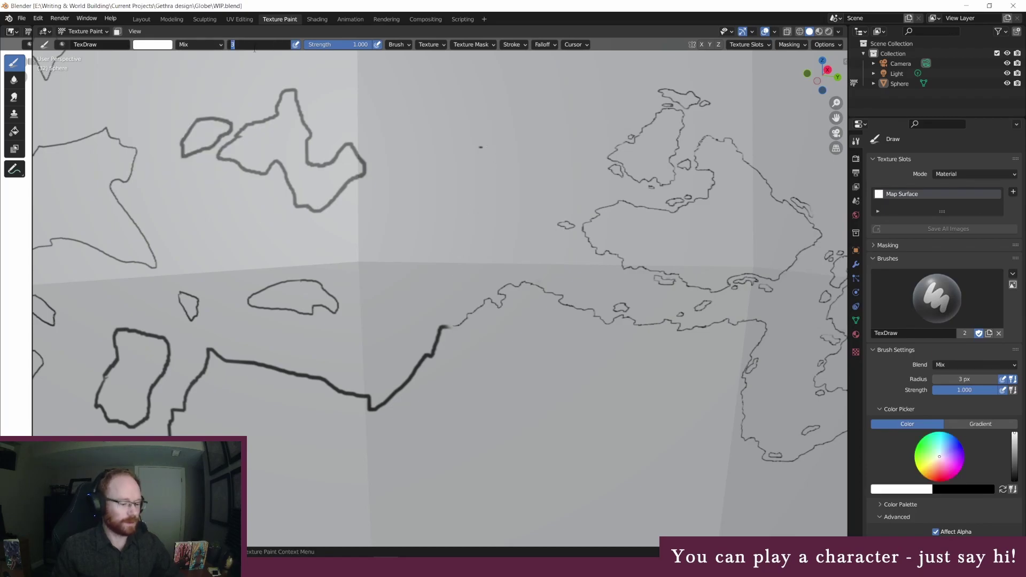
pyautogui.press('Return')
pyautogui.click(481, 147)
# Step: Set the brush radius to 3 px and its color to black
pyautogui.click(243, 45)
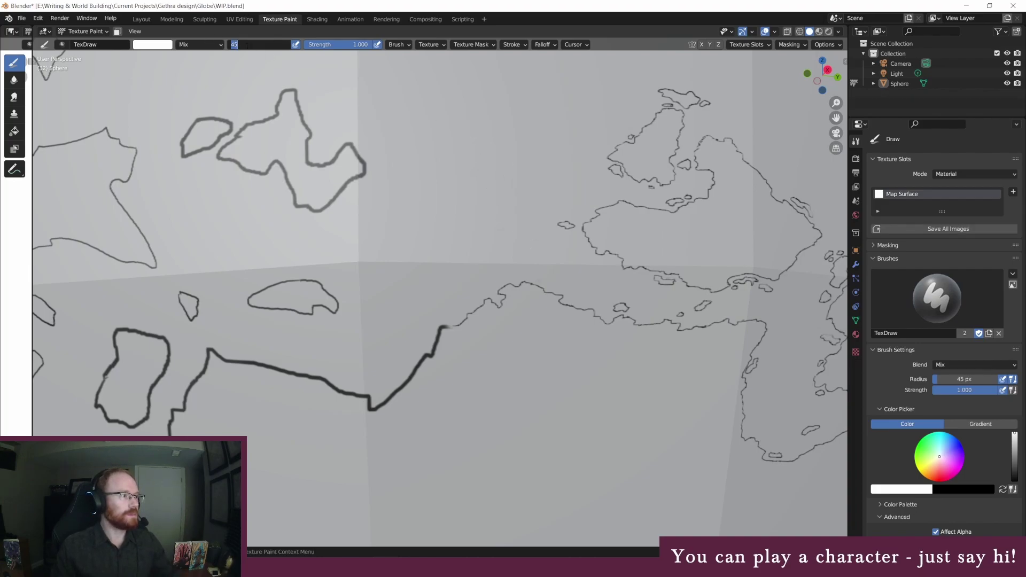
pyautogui.write('3')
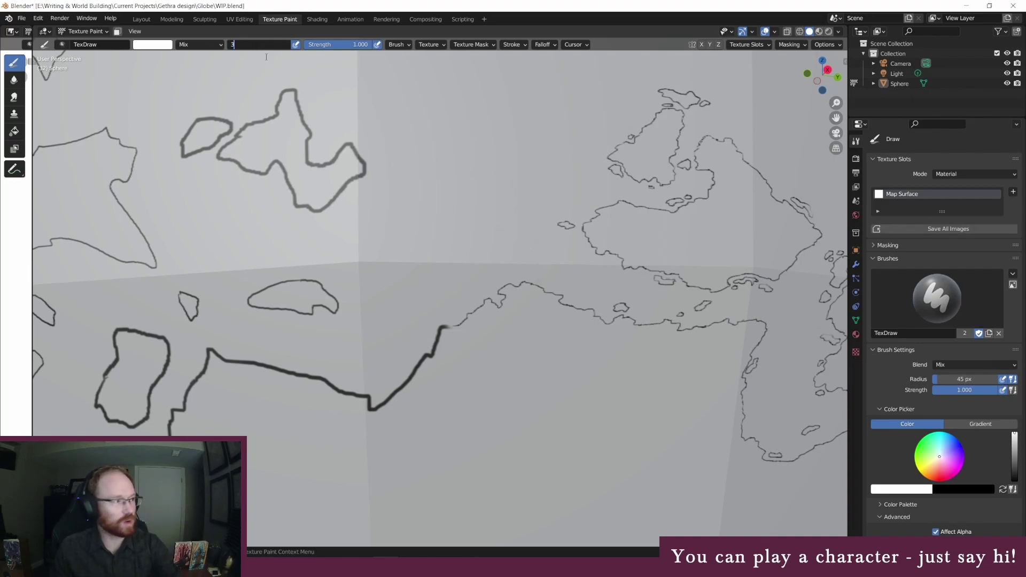
pyautogui.press('Return')
pyautogui.click(153, 44)
pyautogui.moveTo(219, 69); pyautogui.dragTo(219, 127)
# Step: Set up the brush for erasing the thick coastline, with white color and a 45 px radius
pyautogui.scroll(-3, 419, 369)
pyautogui.moveTo(419, 368)
pyautogui.mouseDown(button='middle')
pyautogui.moveTo(339, 381)
pyautogui.moveTo(223, 335)
pyautogui.moveTo(270, 322)
pyautogui.mouseUp(button='middle')
pyautogui.scroll(3, 396, 374)
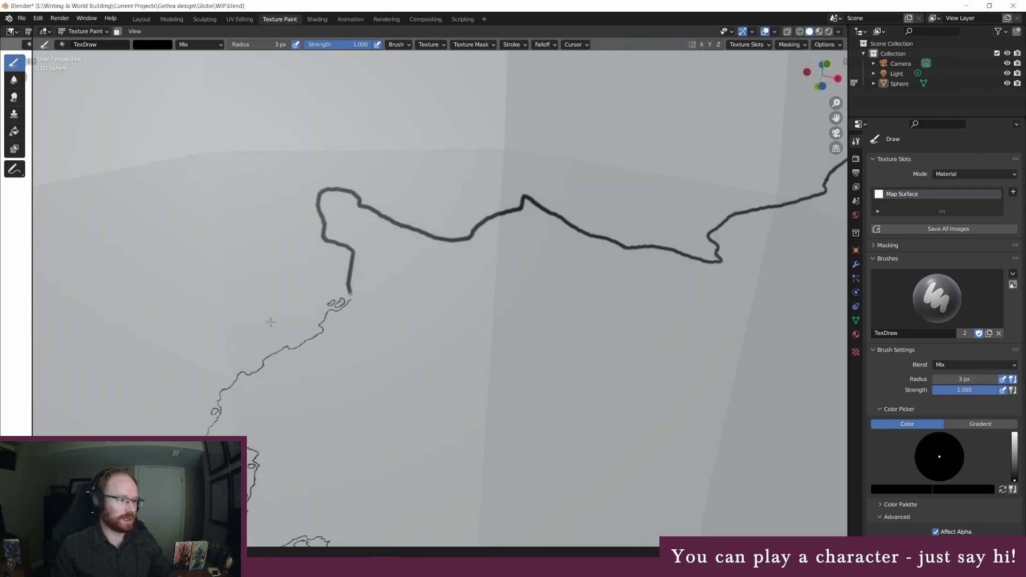
pyautogui.scroll(2, 350, 234)
pyautogui.scroll(-2, 350, 234)
pyautogui.moveTo(359, 214); pyautogui.dragTo(364, 219, button='middle')
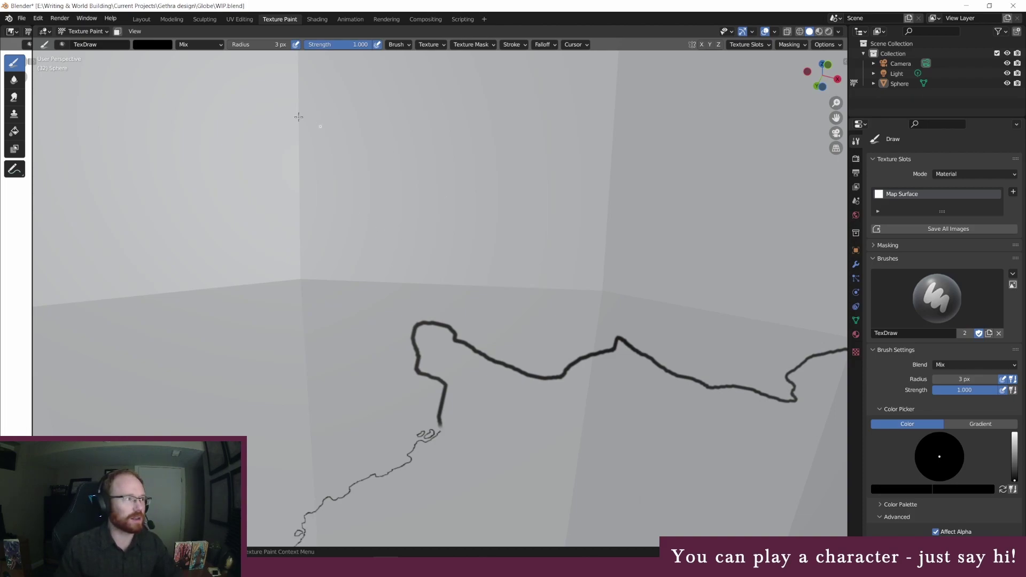
pyautogui.click(164, 45)
pyautogui.moveTo(219, 82); pyautogui.dragTo(287, 3)
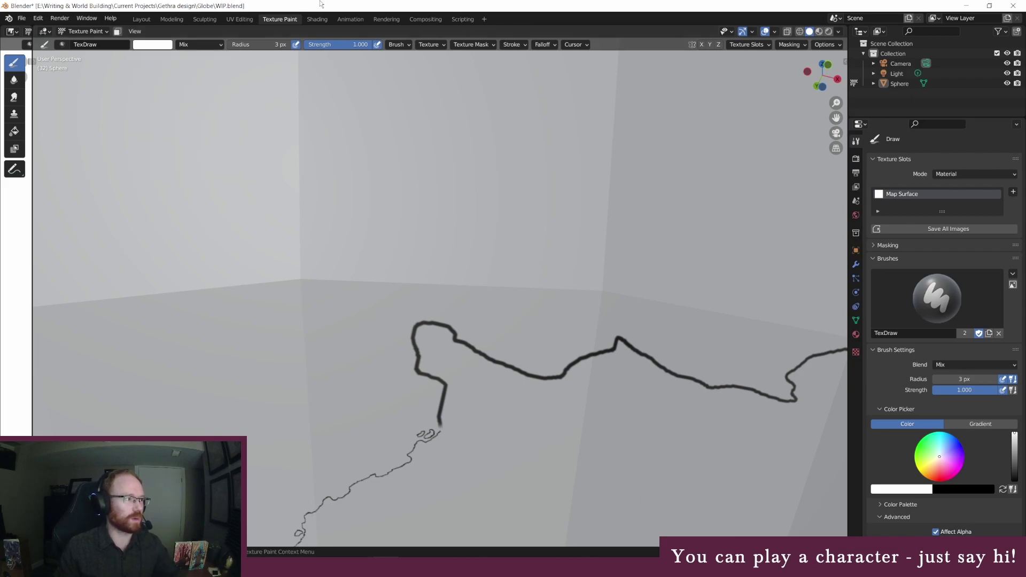
pyautogui.click(257, 45)
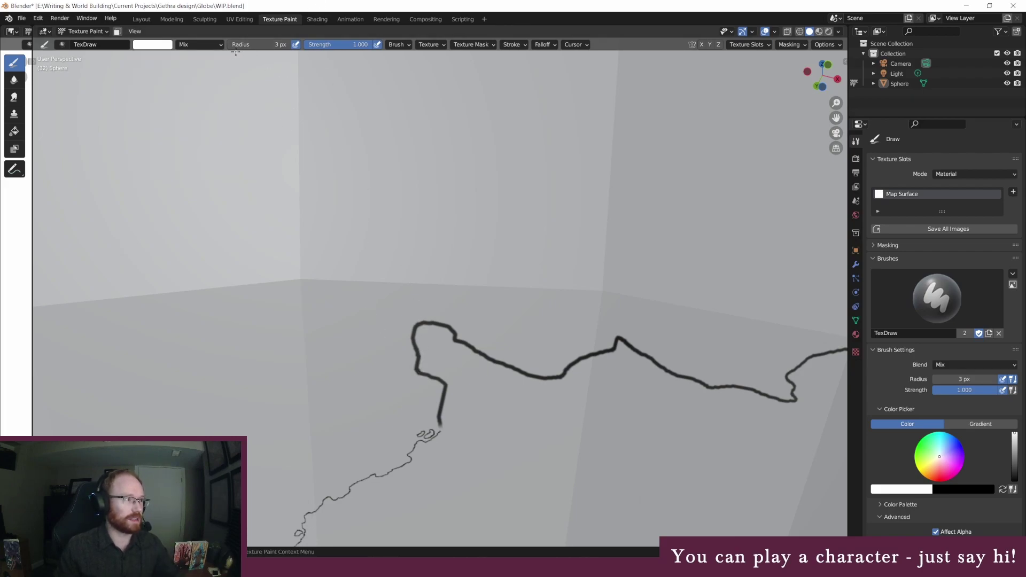
pyautogui.press('Return')
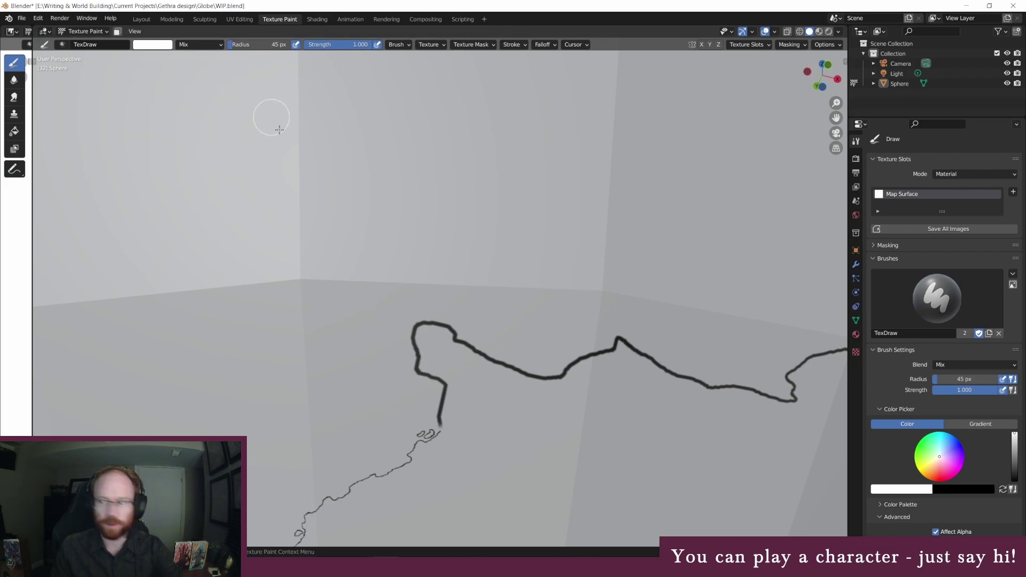
# Step: Erase several stretches of the thick coastline with white strokes, leaving short fragments as guides for redrawing
pyautogui.moveTo(451, 401)
pyautogui.mouseDown()
pyautogui.moveTo(442, 394)
pyautogui.moveTo(438, 403)
pyautogui.mouseUp()
pyautogui.moveTo(416, 358)
pyautogui.mouseDown()
pyautogui.moveTo(411, 334)
pyautogui.moveTo(492, 349)
pyautogui.moveTo(457, 334)
pyautogui.moveTo(541, 374)
pyautogui.mouseUp()
pyautogui.moveTo(660, 406)
pyautogui.mouseDown(button='middle')
pyautogui.moveTo(612, 432)
pyautogui.moveTo(556, 418)
pyautogui.moveTo(600, 342)
pyautogui.moveTo(656, 403)
pyautogui.mouseUp(button='middle')
pyautogui.moveTo(457, 267)
pyautogui.mouseDown()
pyautogui.moveTo(555, 297)
pyautogui.moveTo(454, 263)
pyautogui.mouseUp()
pyautogui.moveTo(566, 293); pyautogui.dragTo(596, 299)
pyautogui.moveTo(653, 268)
pyautogui.mouseDown()
pyautogui.moveTo(689, 247)
pyautogui.moveTo(641, 262)
pyautogui.moveTo(729, 232)
pyautogui.mouseUp()
pyautogui.moveTo(732, 236)
pyautogui.mouseDown(button='middle')
pyautogui.moveTo(748, 244)
pyautogui.moveTo(740, 248)
pyautogui.mouseUp(button='middle')
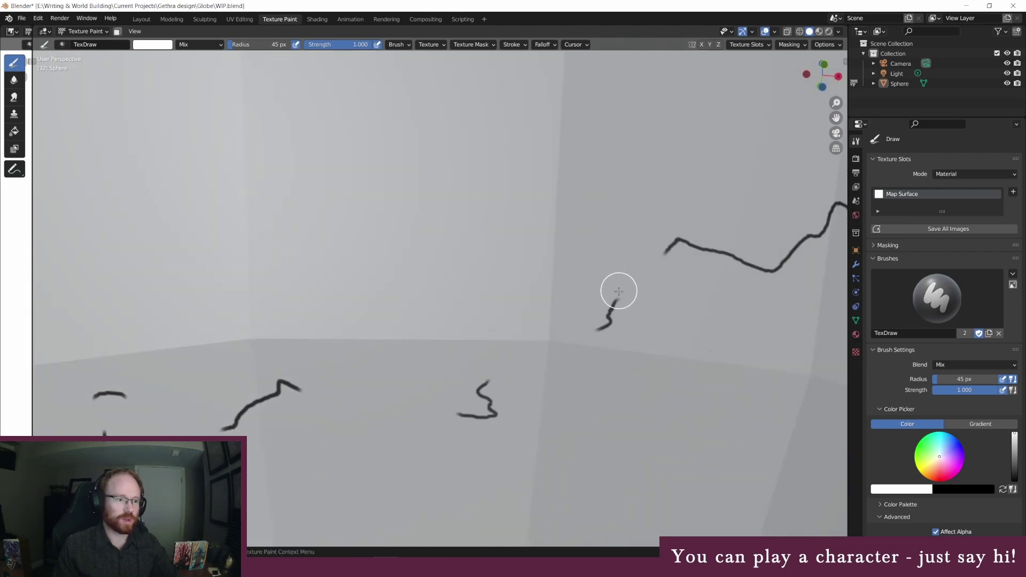
pyautogui.moveTo(745, 260)
pyautogui.mouseDown()
pyautogui.moveTo(702, 248)
pyautogui.moveTo(739, 259)
pyautogui.mouseUp()
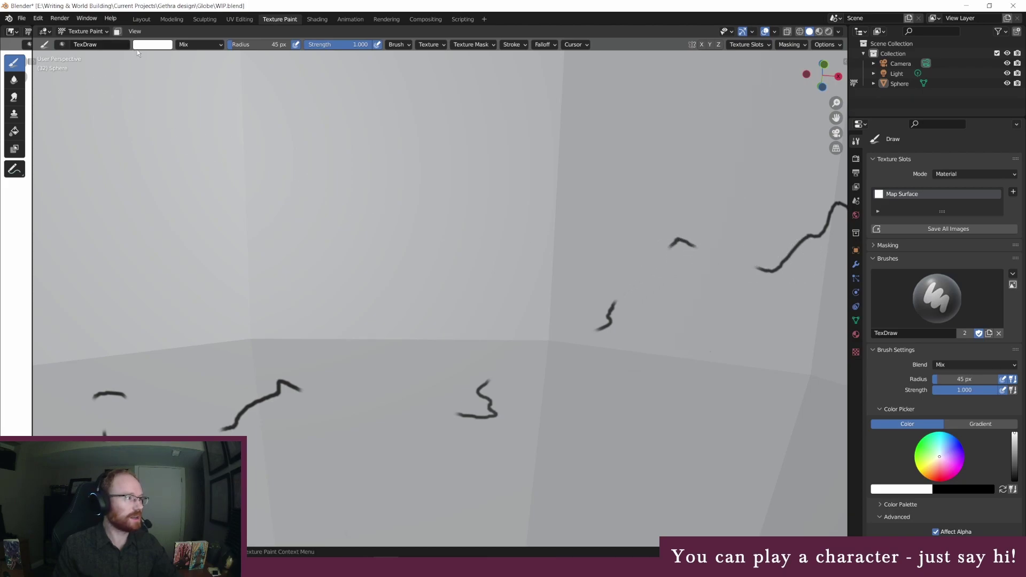
# Step: Set the brush color to black and its radius to 3 px
pyautogui.click(154, 44)
pyautogui.moveTo(224, 90); pyautogui.dragTo(229, 107)
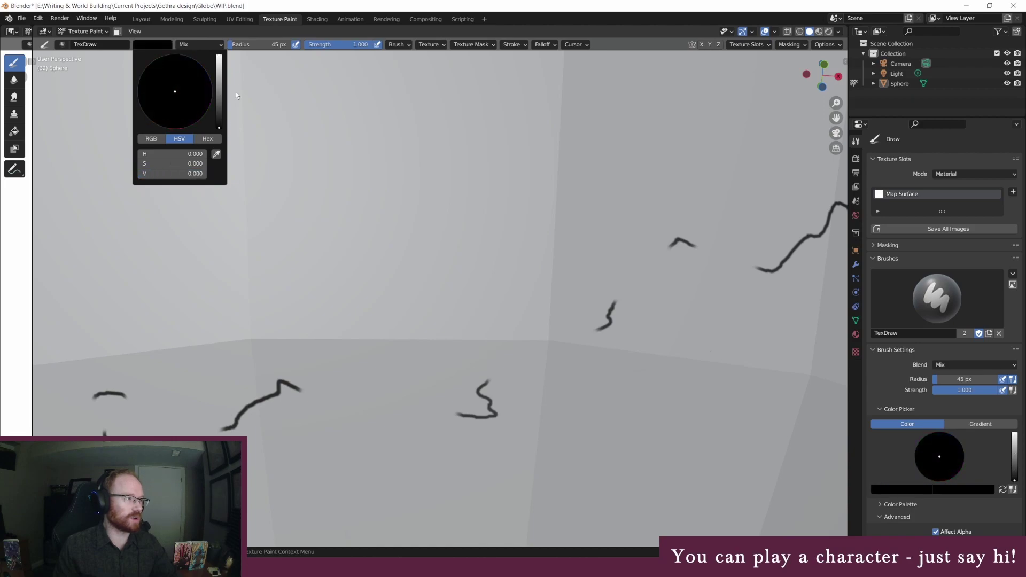
pyautogui.click(259, 45)
pyautogui.write('3')
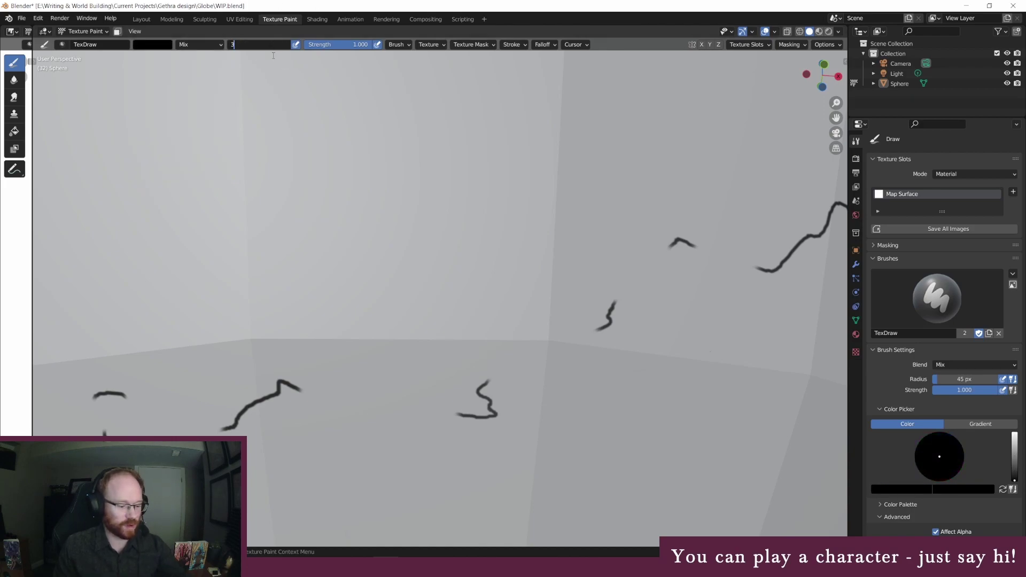
pyautogui.press('Return')
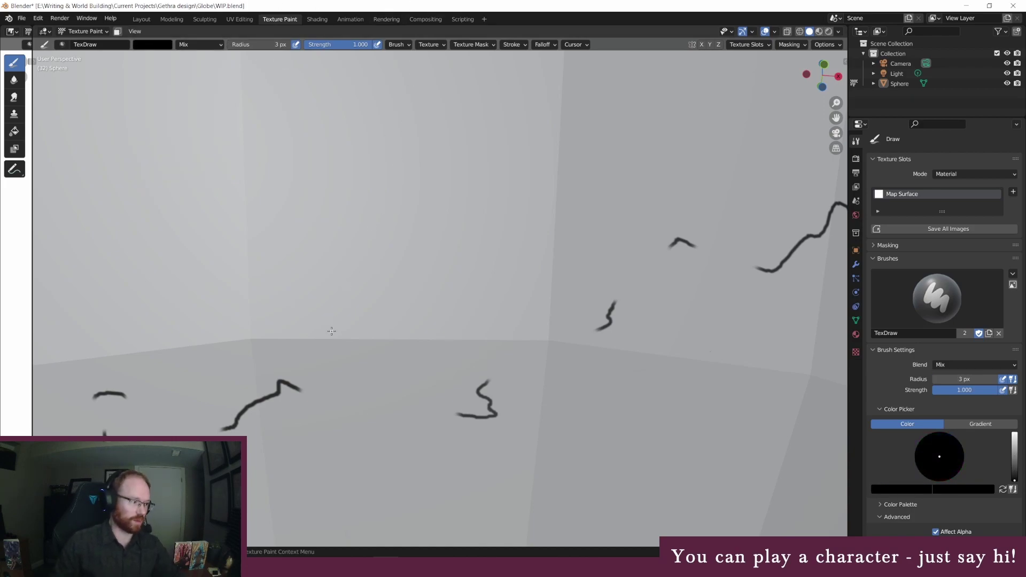
# Step: Redraw the erased coastline gaps with thin, jagged black lines between the remaining fragments, adding small islands along the shore
pyautogui.moveTo(186, 388); pyautogui.dragTo(201, 380, button='middle')
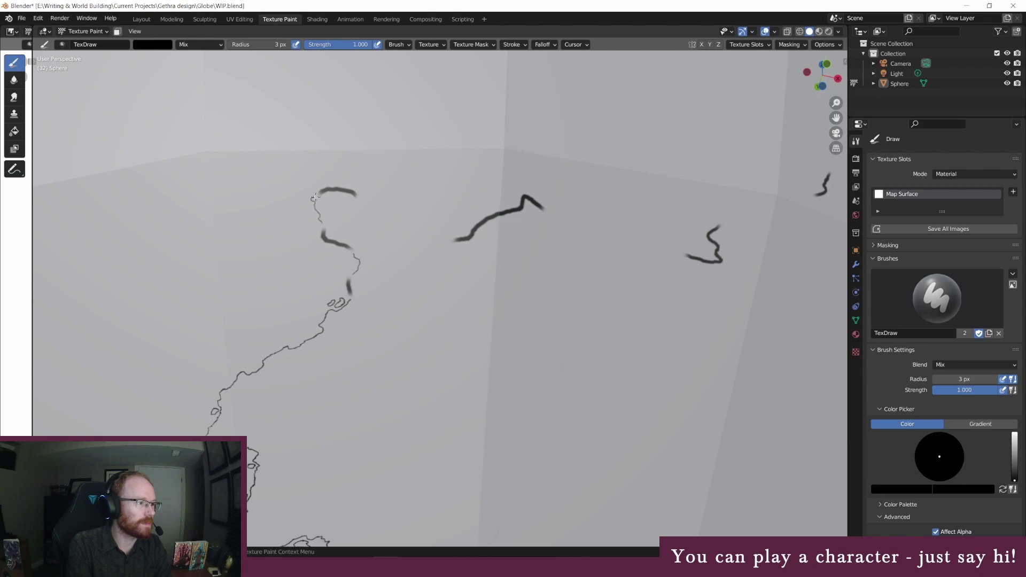
pyautogui.moveTo(364, 200)
pyautogui.mouseDown()
pyautogui.moveTo(389, 224)
pyautogui.moveTo(431, 238)
pyautogui.mouseUp()
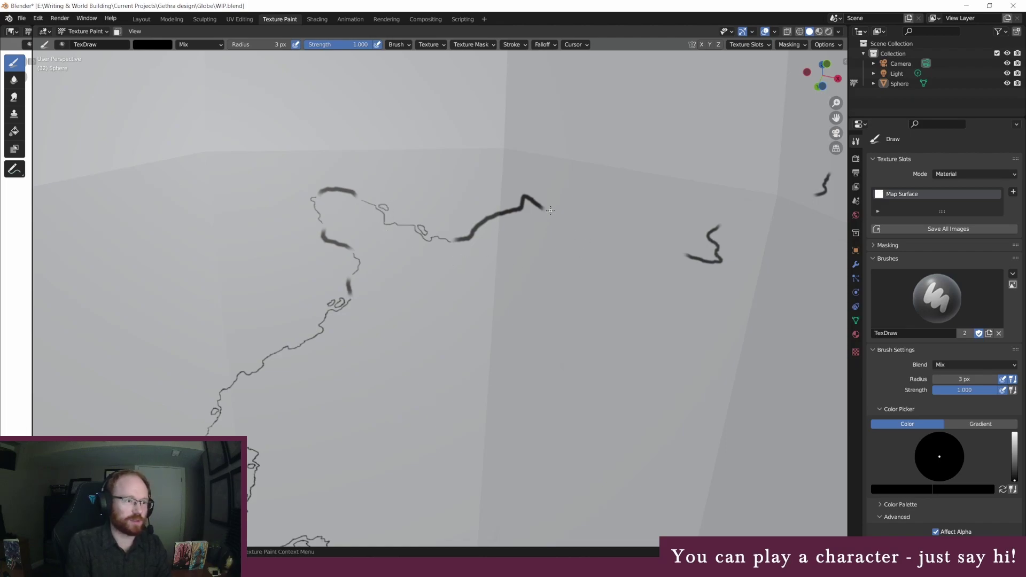
pyautogui.moveTo(567, 221); pyautogui.dragTo(632, 239)
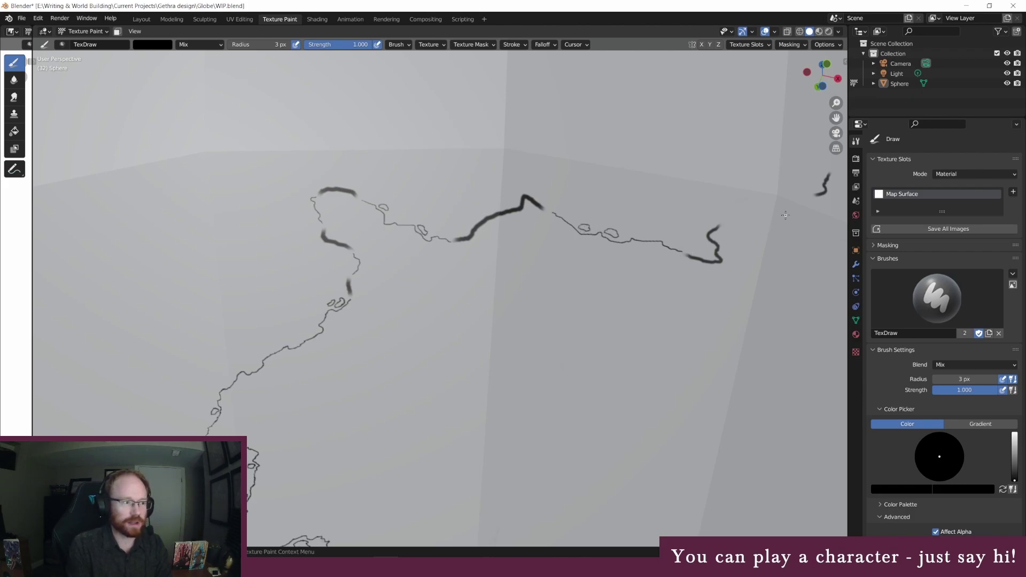
pyautogui.moveTo(769, 237); pyautogui.dragTo(678, 277, button='middle')
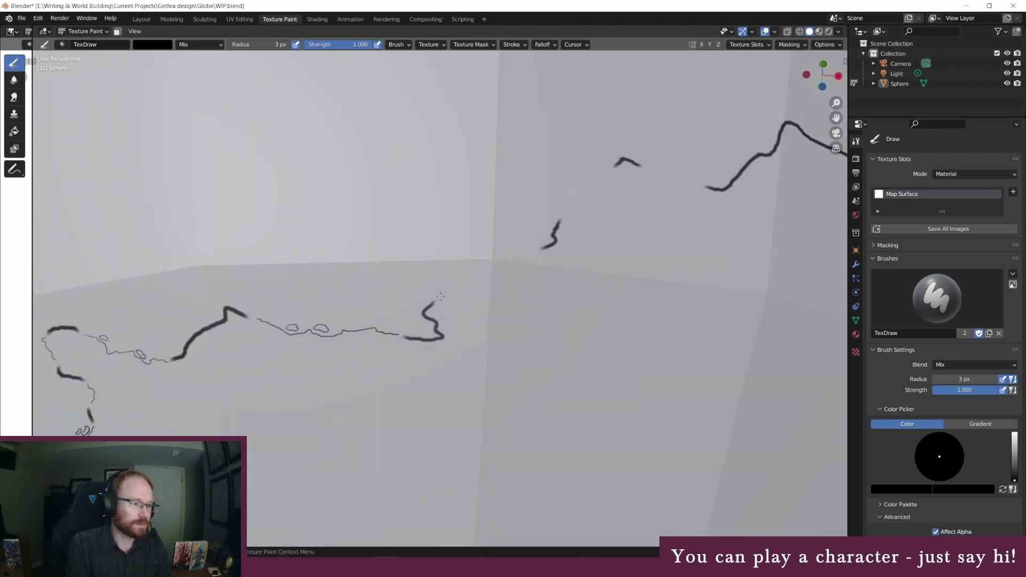
pyautogui.moveTo(457, 286); pyautogui.dragTo(497, 269)
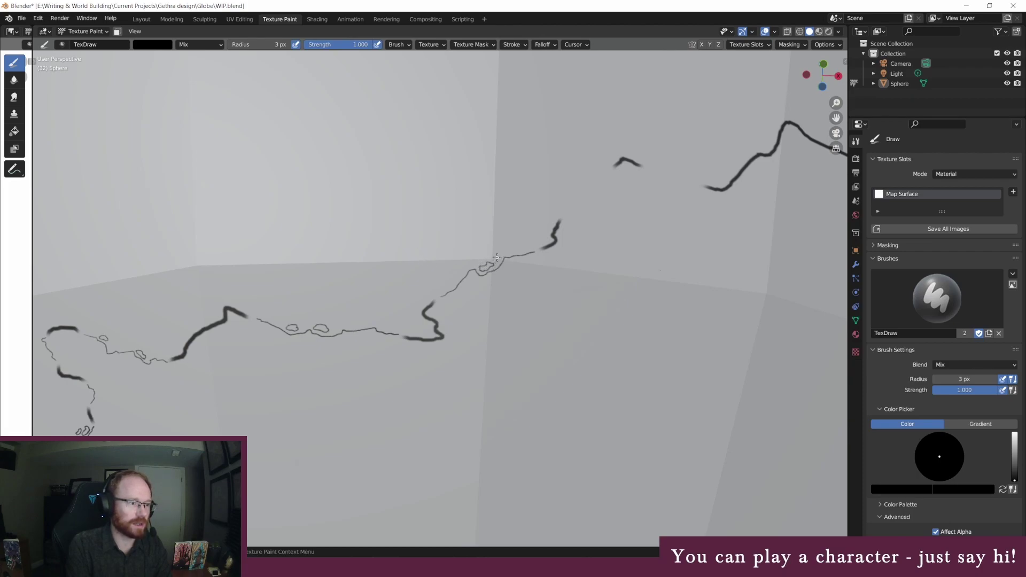
pyautogui.moveTo(502, 255)
pyautogui.mouseDown()
pyautogui.moveTo(494, 260)
pyautogui.moveTo(503, 250)
pyautogui.mouseUp()
# Step: Review the partly redrawn coastline and the neighboring landmasses around the globe
pyautogui.scroll(-8, 533, 234)
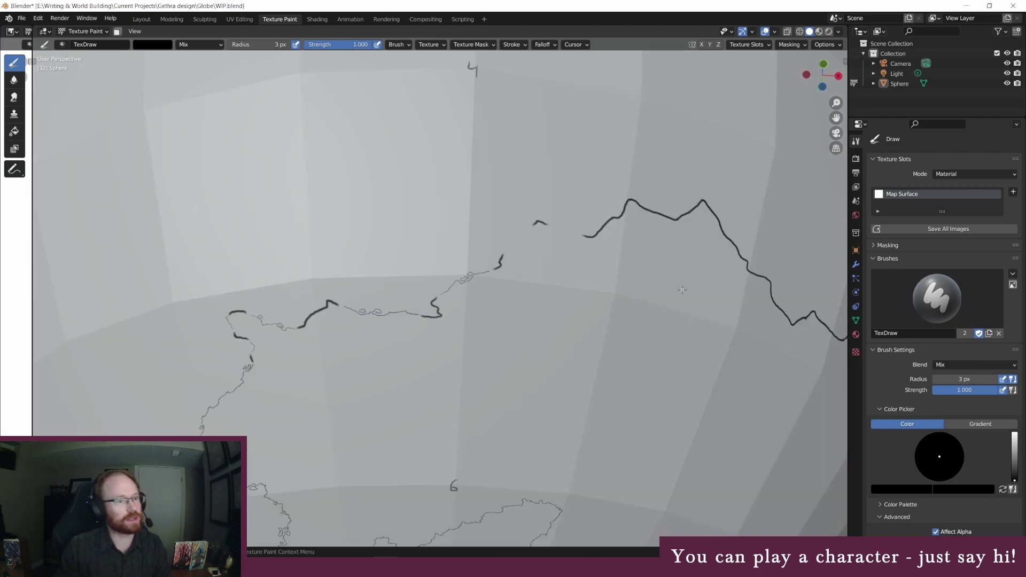
pyautogui.moveTo(677, 292); pyautogui.dragTo(518, 297, button='middle')
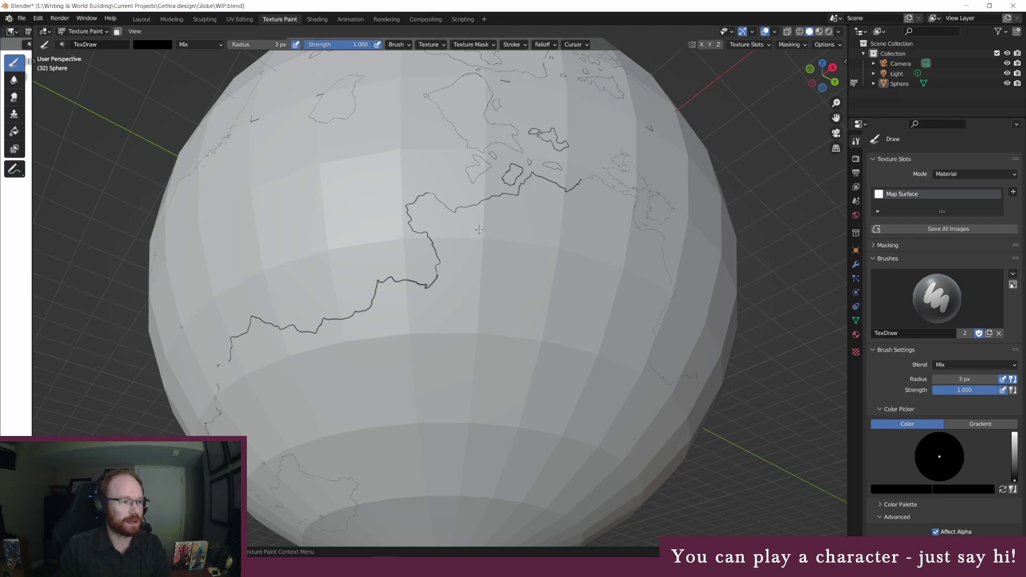
pyautogui.moveTo(333, 294); pyautogui.dragTo(340, 341, button='middle')
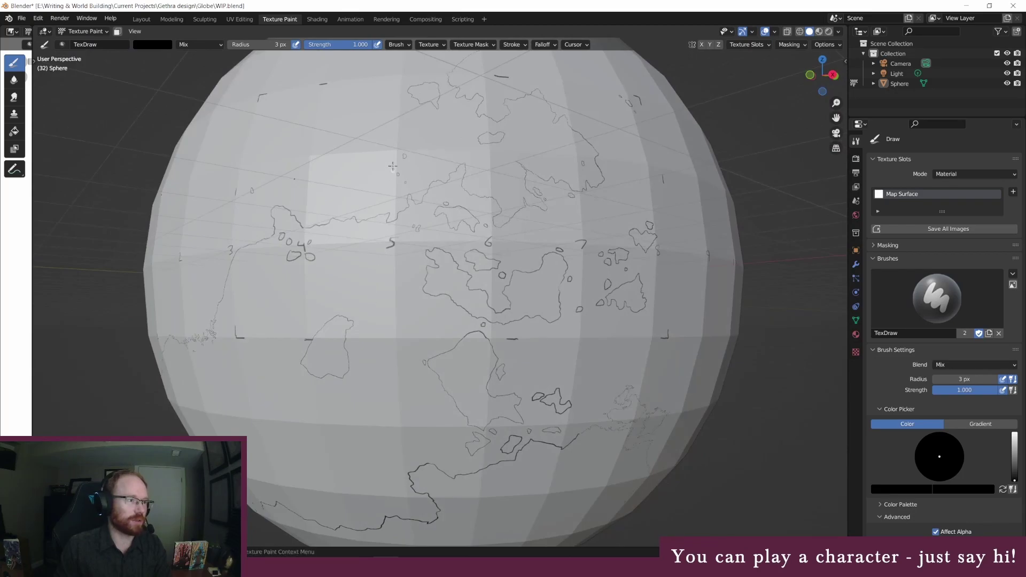
pyautogui.moveTo(395, 148); pyautogui.dragTo(400, 230, button='middle')
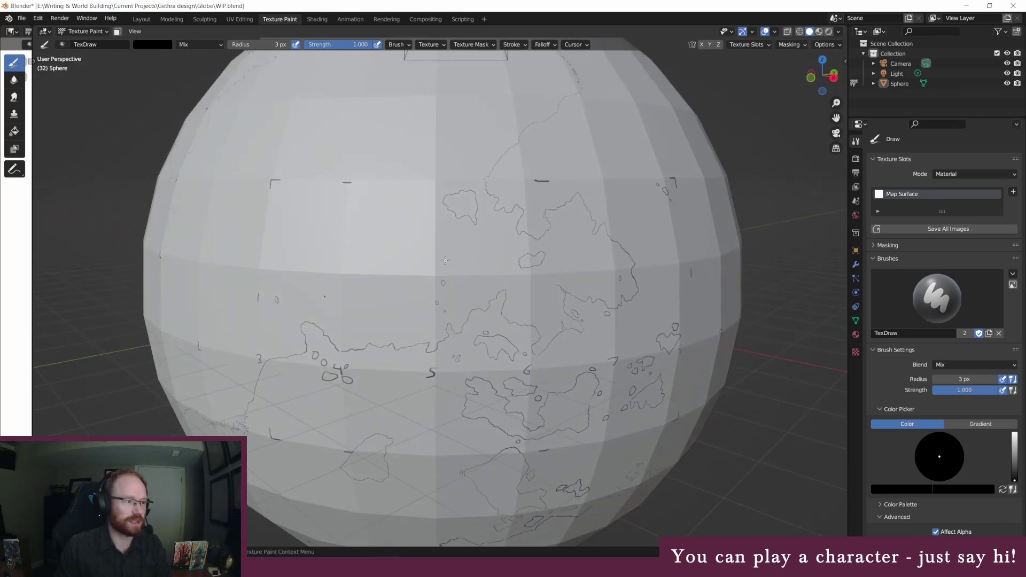
# Step: Fill the coastline gaps beside the short thick fragments with thin, jagged black lines and add small islands offshore
pyautogui.moveTo(422, 236); pyautogui.dragTo(430, 360, button='middle')
pyautogui.scroll(10, 438, 342)
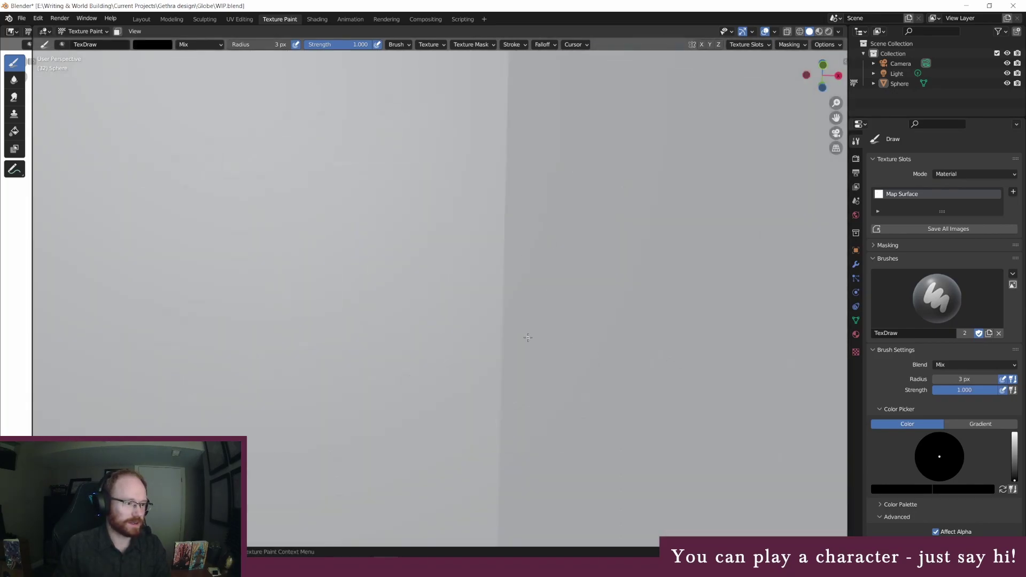
pyautogui.scroll(-6, 593, 346)
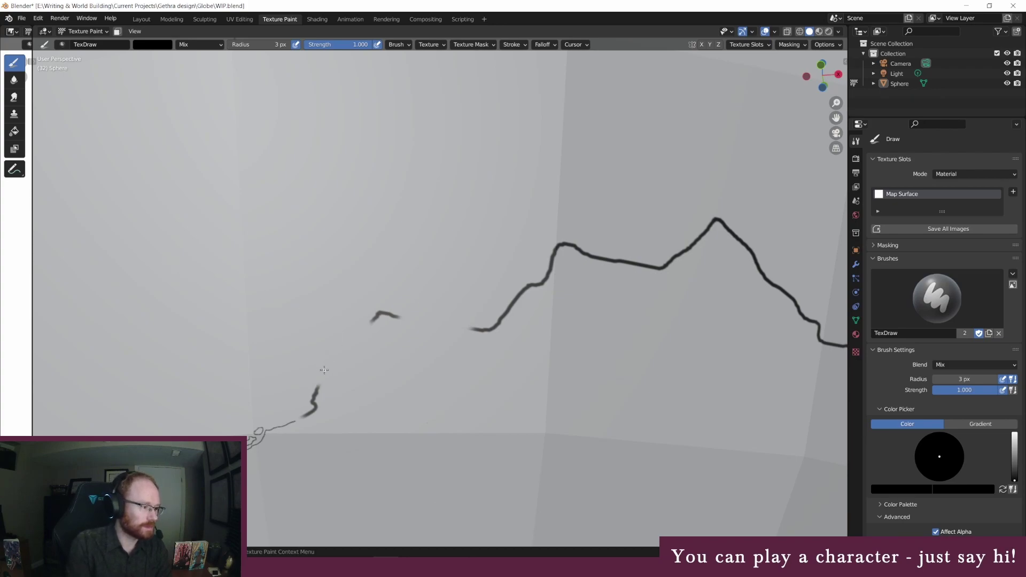
pyautogui.moveTo(319, 383)
pyautogui.mouseDown()
pyautogui.moveTo(368, 327)
pyautogui.moveTo(353, 336)
pyautogui.moveTo(359, 328)
pyautogui.moveTo(430, 326)
pyautogui.mouseUp()
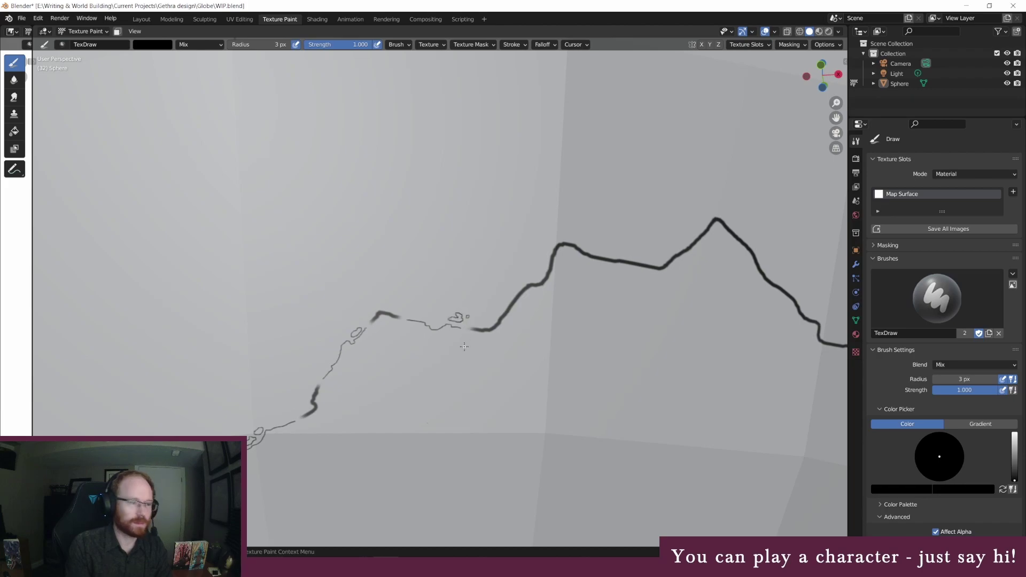
# Step: With a white 45 px brush, erase the thick fragments around the headland and most of the next thick stretch, keeping its pointed peak
pyautogui.moveTo(77, 396)
pyautogui.mouseDown(button='middle')
pyautogui.moveTo(193, 422)
pyautogui.moveTo(220, 412)
pyautogui.mouseUp(button='middle')
pyautogui.click(279, 45)
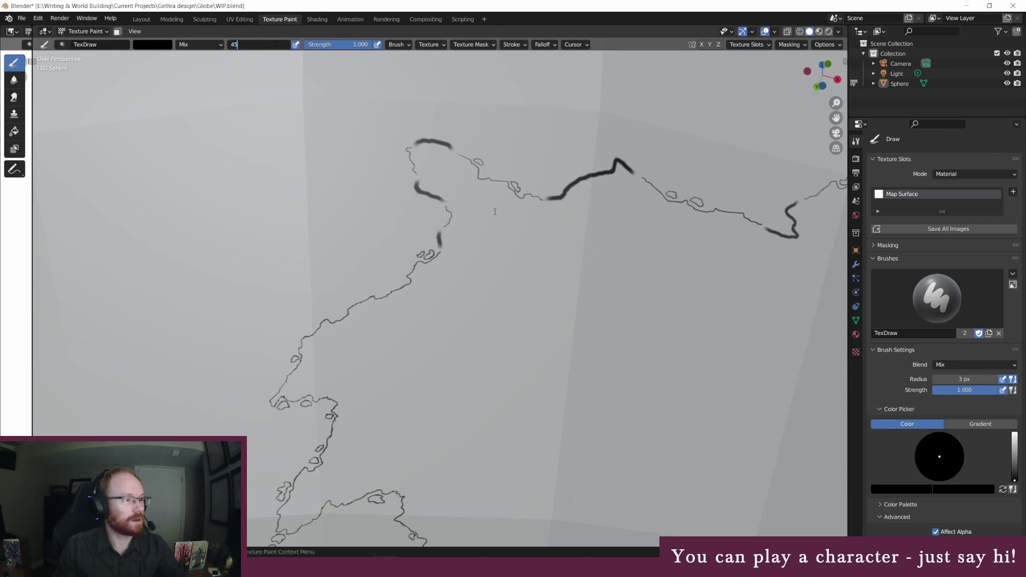
pyautogui.write('45')
pyautogui.press('Return')
pyautogui.click(152, 44)
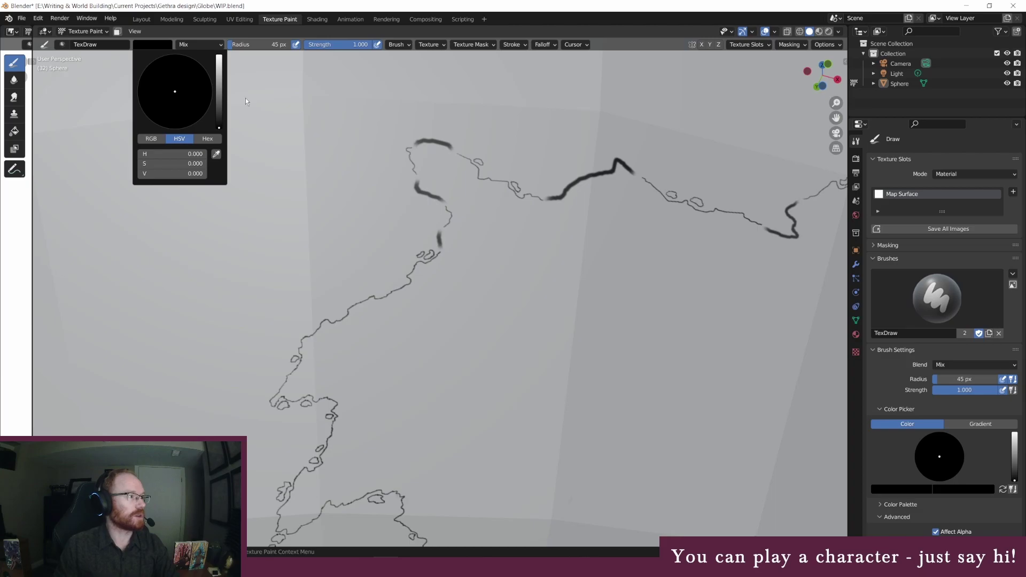
pyautogui.moveTo(219, 101); pyautogui.dragTo(218, 55)
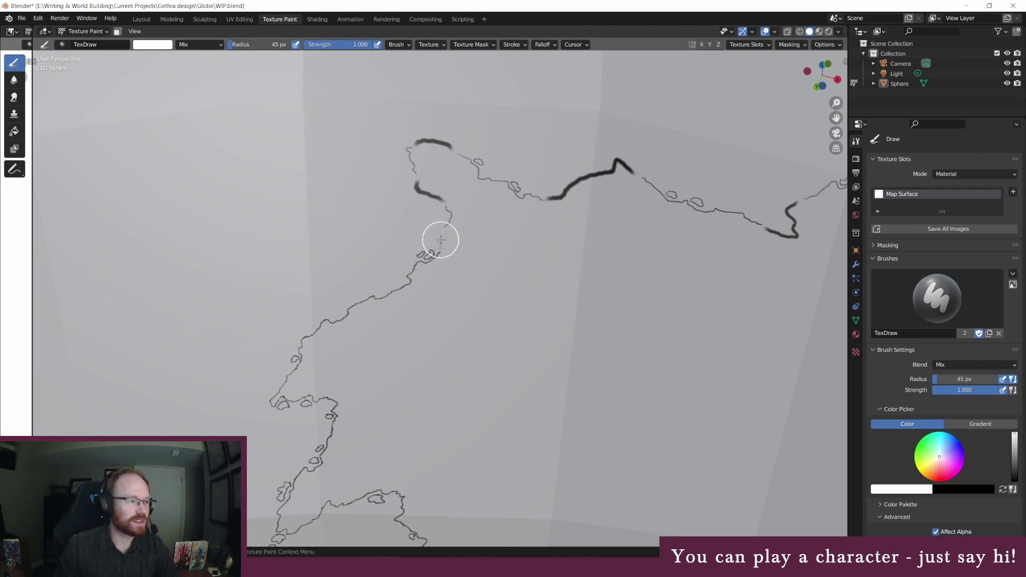
pyautogui.moveTo(440, 243); pyautogui.dragTo(440, 234)
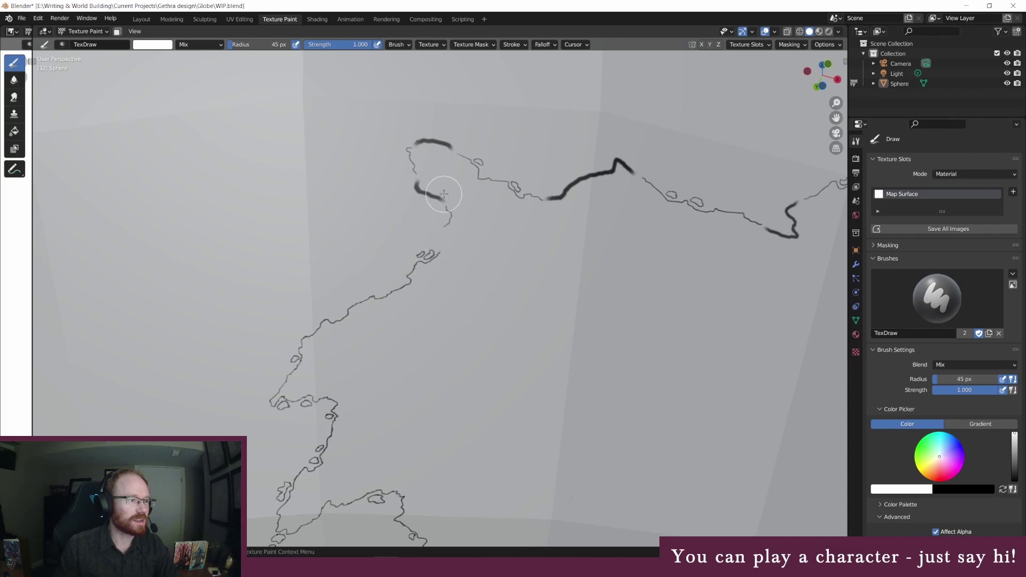
pyautogui.moveTo(441, 198); pyautogui.dragTo(415, 183)
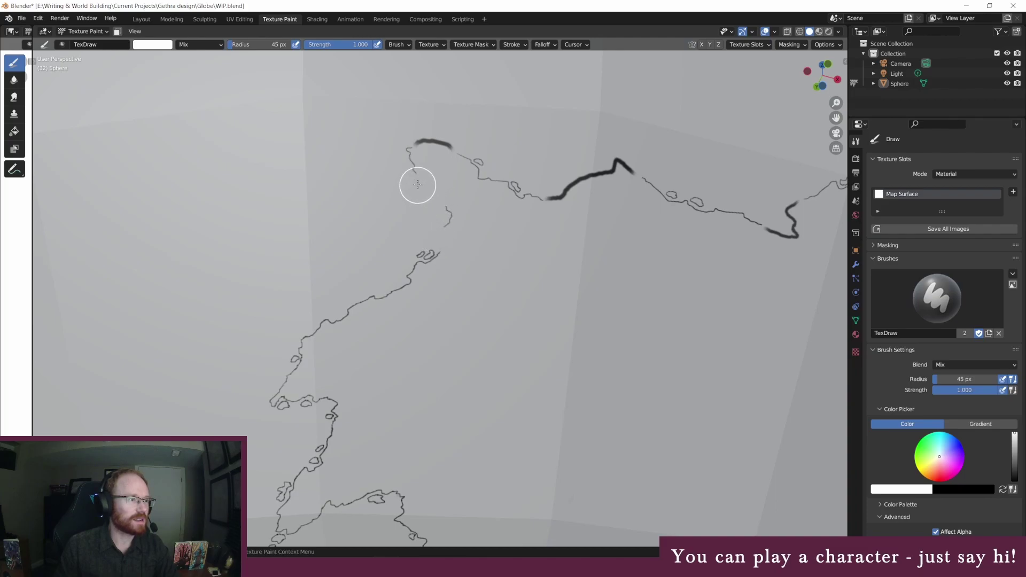
pyautogui.moveTo(434, 145)
pyautogui.mouseDown()
pyautogui.moveTo(421, 137)
pyautogui.moveTo(446, 144)
pyautogui.mouseUp()
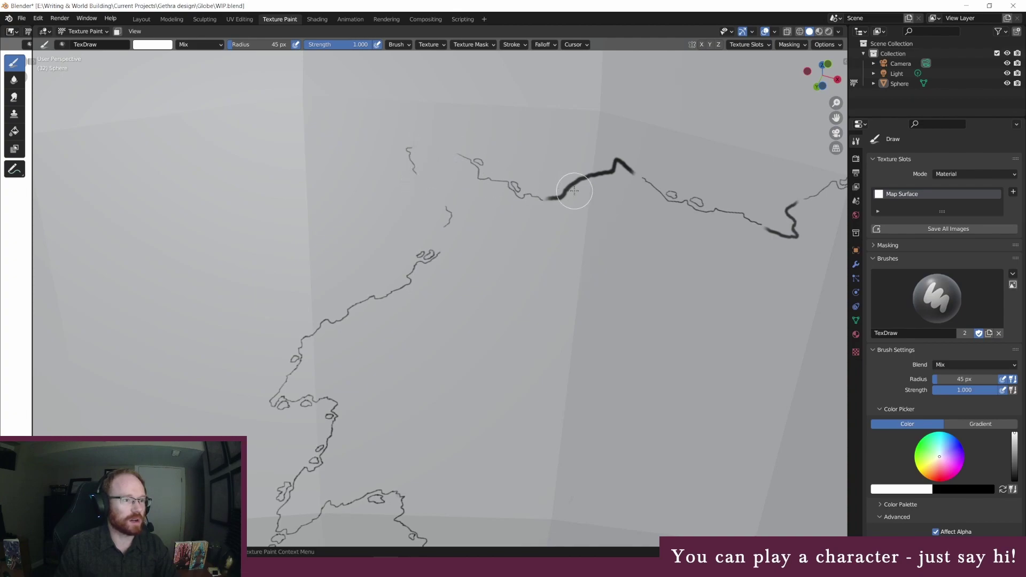
pyautogui.moveTo(572, 189)
pyautogui.mouseDown()
pyautogui.moveTo(602, 178)
pyautogui.moveTo(571, 186)
pyautogui.moveTo(584, 174)
pyautogui.moveTo(597, 177)
pyautogui.moveTo(547, 195)
pyautogui.mouseUp()
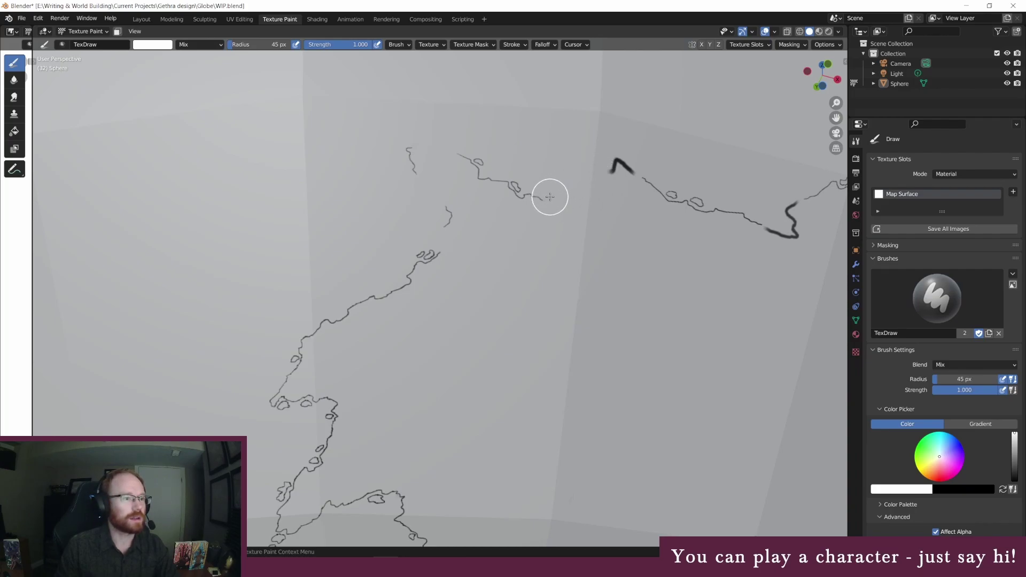
# Step: With a black 3 px brush, redraw the erased headland coast up to the pointed thick fragment, adding small islands along it
pyautogui.click(244, 46)
pyautogui.write('3')
pyautogui.press('Return')
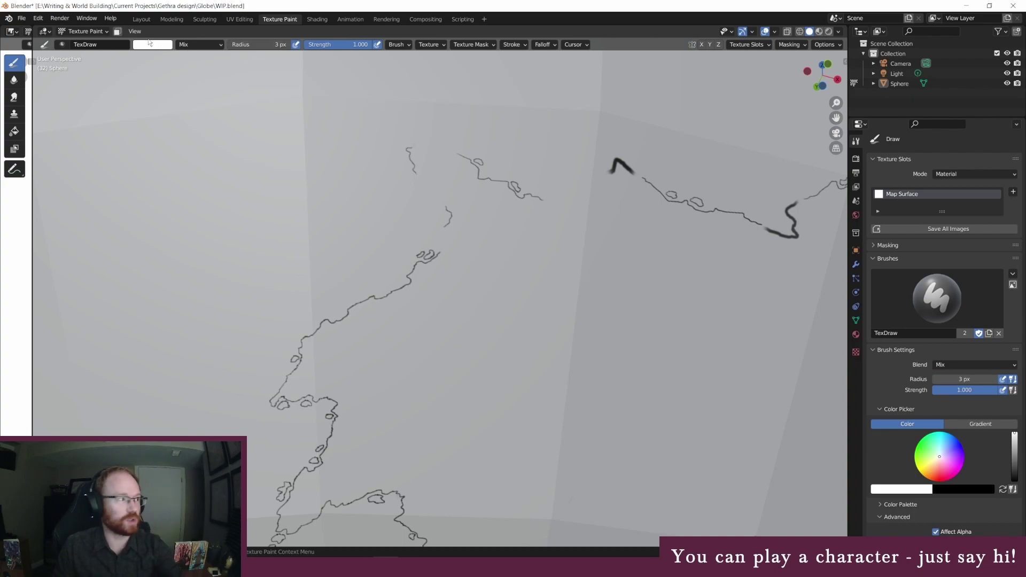
pyautogui.click(155, 46)
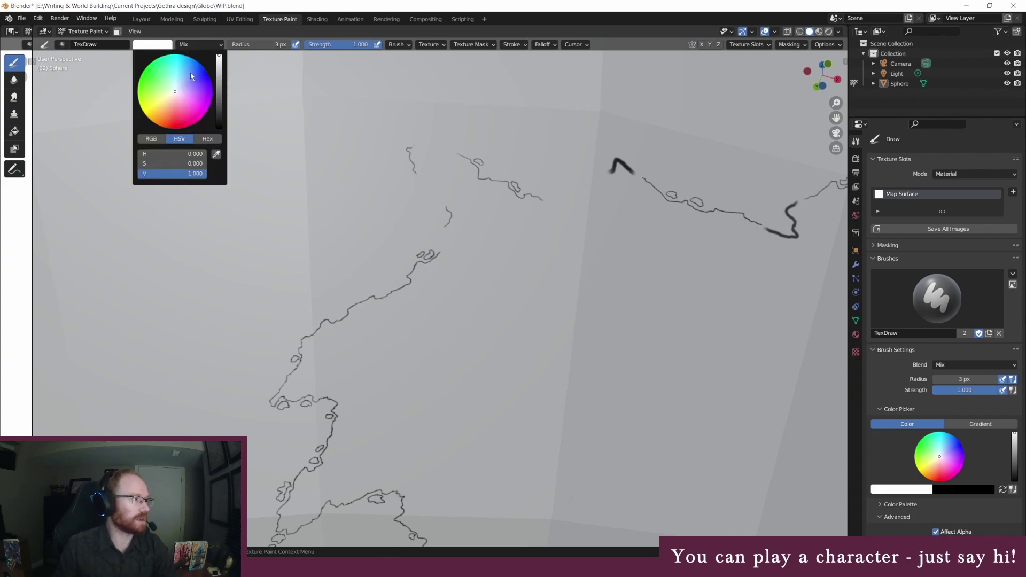
pyautogui.moveTo(218, 84); pyautogui.dragTo(219, 128)
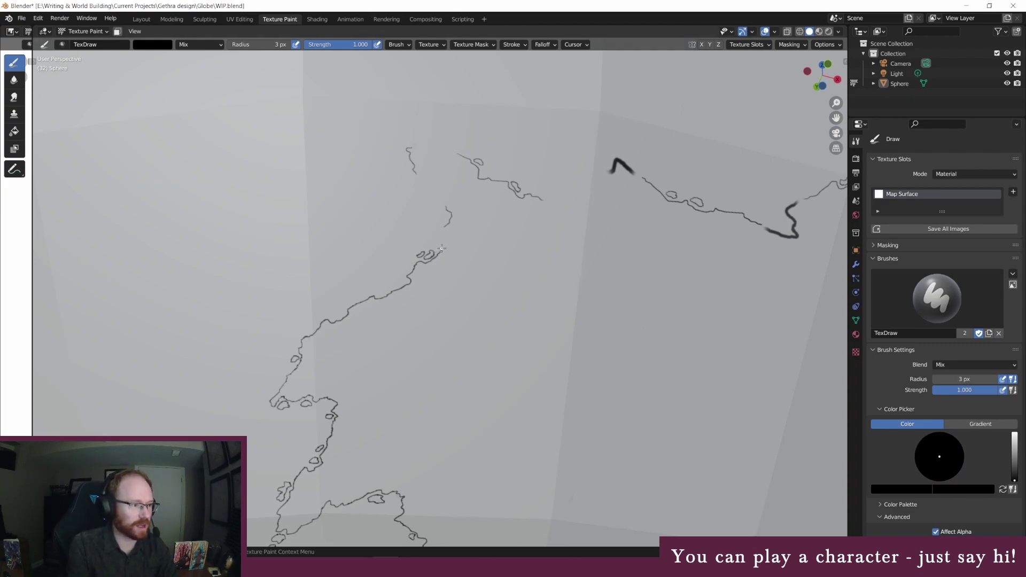
pyautogui.moveTo(442, 239)
pyautogui.mouseDown()
pyautogui.moveTo(436, 187)
pyautogui.moveTo(418, 180)
pyautogui.mouseUp()
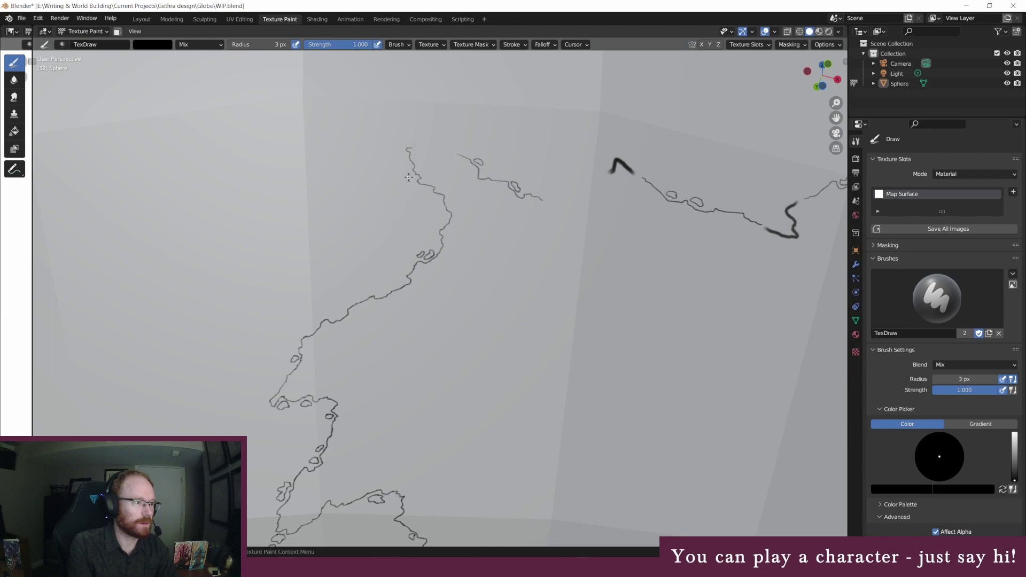
pyautogui.moveTo(426, 187); pyautogui.dragTo(428, 190)
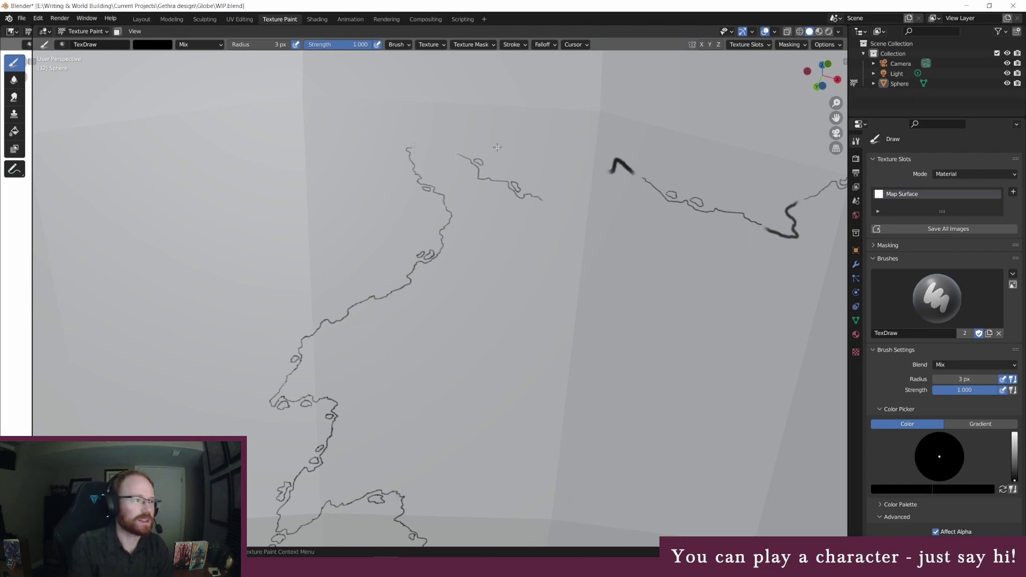
pyautogui.moveTo(411, 147)
pyautogui.mouseDown()
pyautogui.moveTo(454, 150)
pyautogui.moveTo(444, 142)
pyautogui.mouseUp()
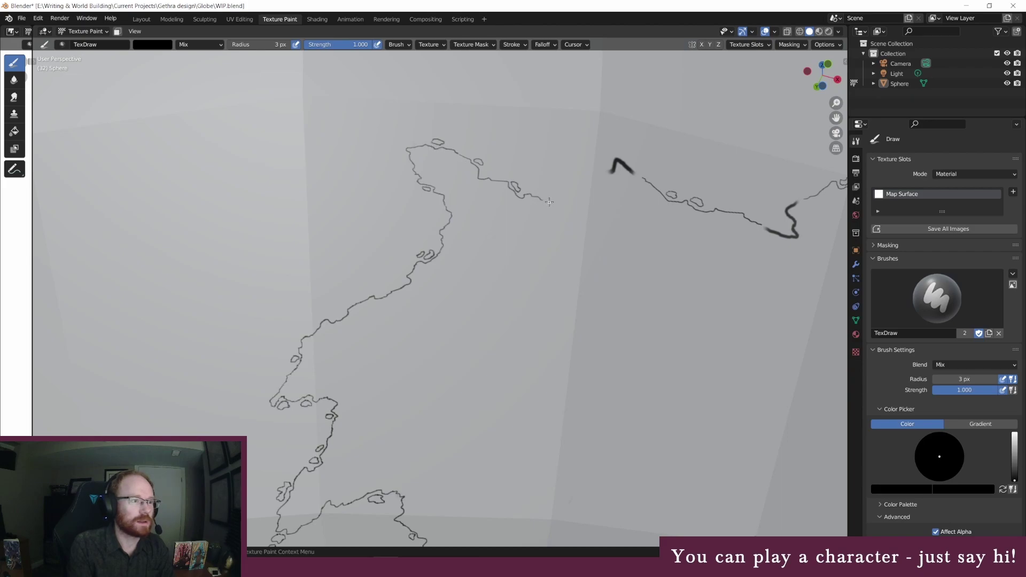
pyautogui.moveTo(541, 199); pyautogui.dragTo(606, 174)
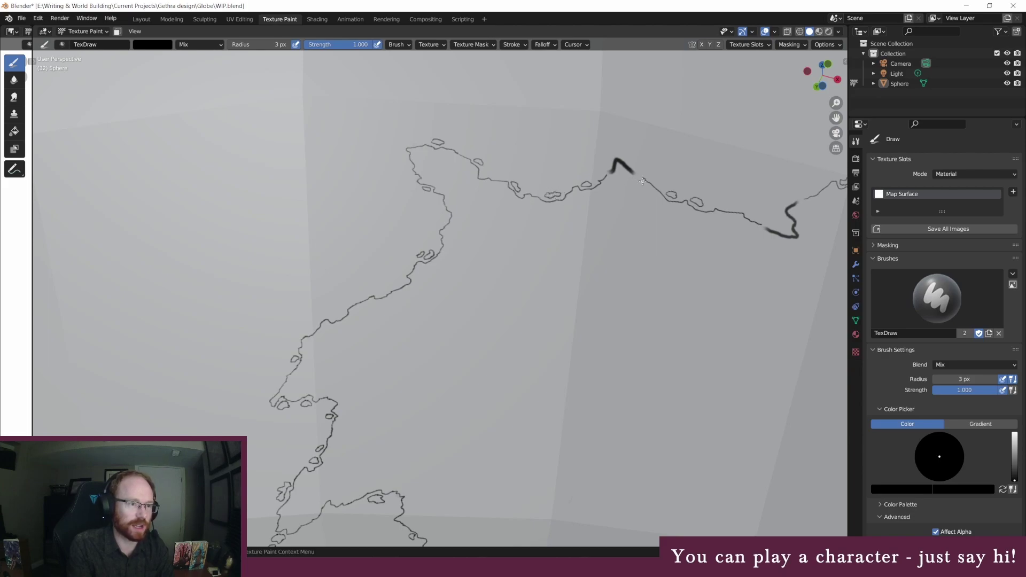
# Step: Erase the pointed thick fragment and the hooked one further along the coast with a white 45 px brush
pyautogui.moveTo(650, 258)
pyautogui.mouseDown(button='middle')
pyautogui.moveTo(535, 332)
pyautogui.moveTo(660, 294)
pyautogui.mouseUp(button='middle')
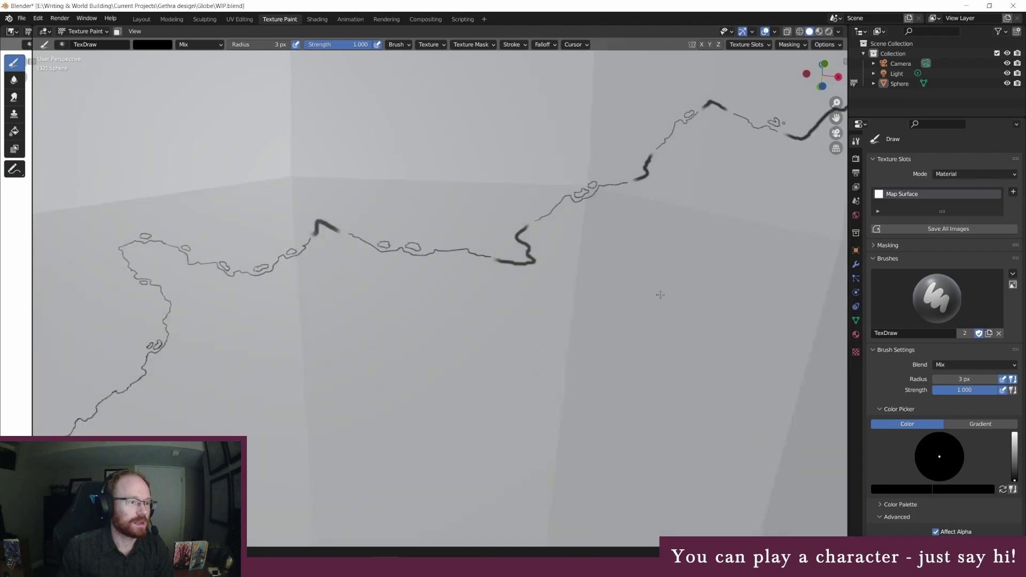
pyautogui.click(245, 44)
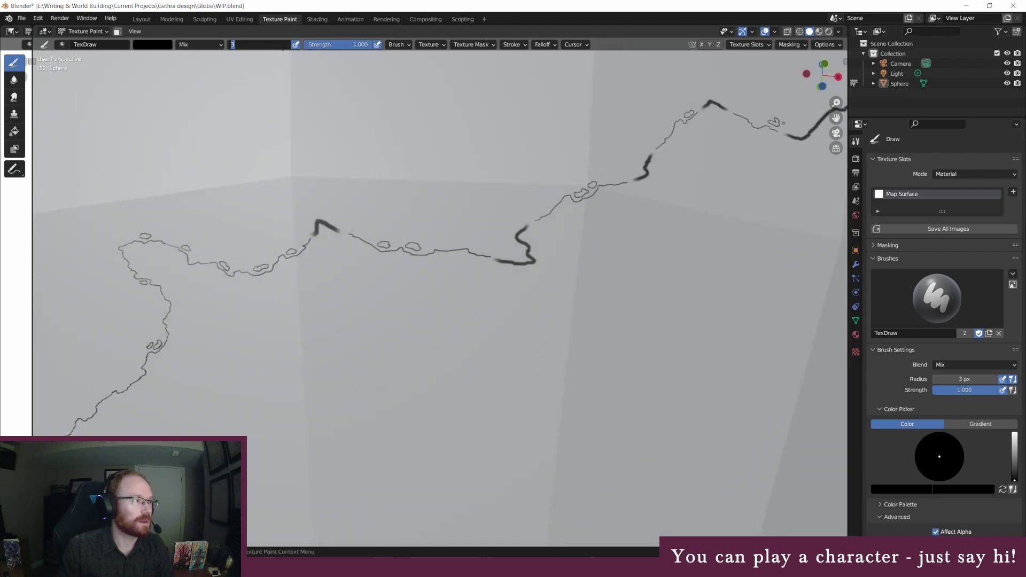
pyautogui.write('45')
pyautogui.press('Return')
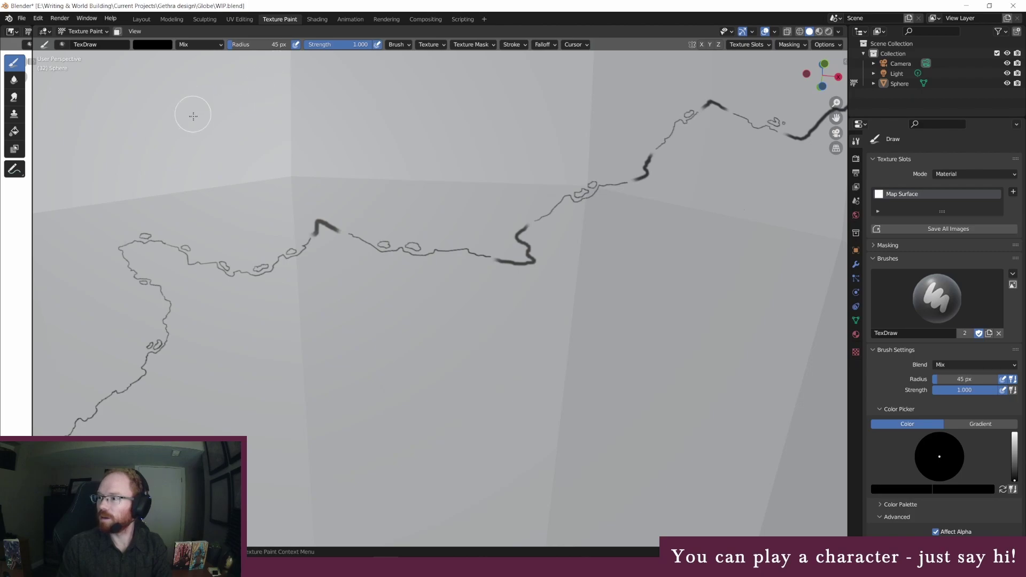
pyautogui.click(168, 46)
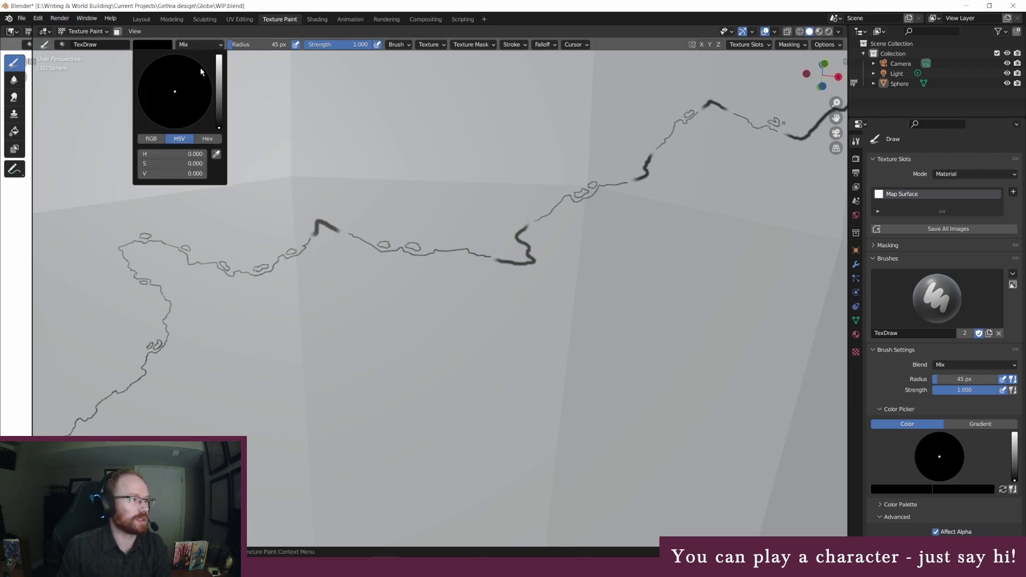
pyautogui.moveTo(220, 71); pyautogui.dragTo(220, 54)
pyautogui.moveTo(321, 222)
pyautogui.mouseDown()
pyautogui.moveTo(332, 224)
pyautogui.moveTo(314, 232)
pyautogui.moveTo(329, 227)
pyautogui.mouseUp()
pyautogui.moveTo(497, 258)
pyautogui.mouseDown()
pyautogui.moveTo(534, 260)
pyautogui.moveTo(522, 224)
pyautogui.mouseUp()
# Step: Bridge the two erased gaps with thin black coastline using a 3 px brush, adding a small island at the second gap
pyautogui.click(150, 46)
pyautogui.moveTo(219, 76); pyautogui.dragTo(219, 127)
pyautogui.click(257, 44)
pyautogui.write('3')
pyautogui.press('Return')
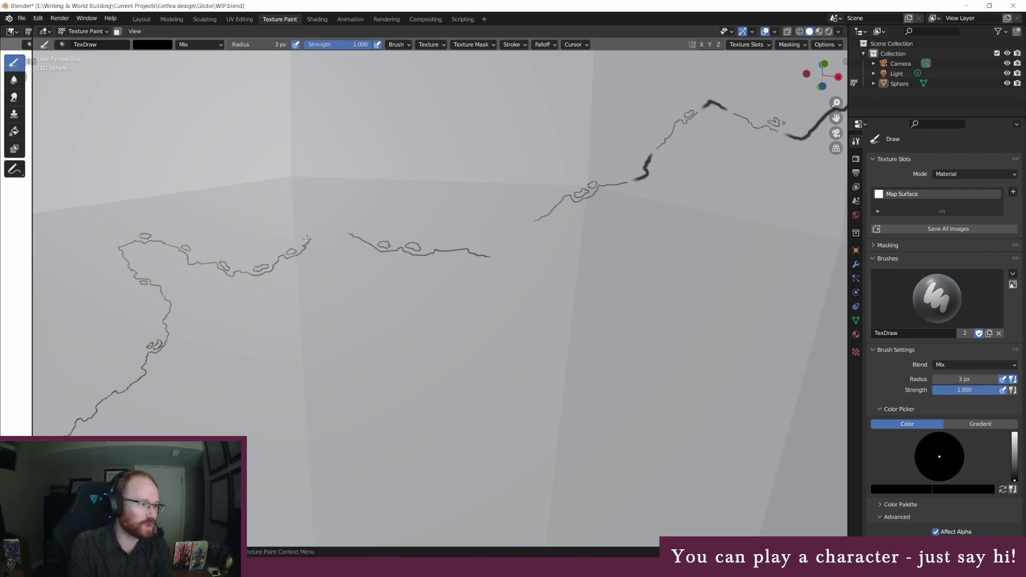
pyautogui.moveTo(313, 236); pyautogui.dragTo(335, 227)
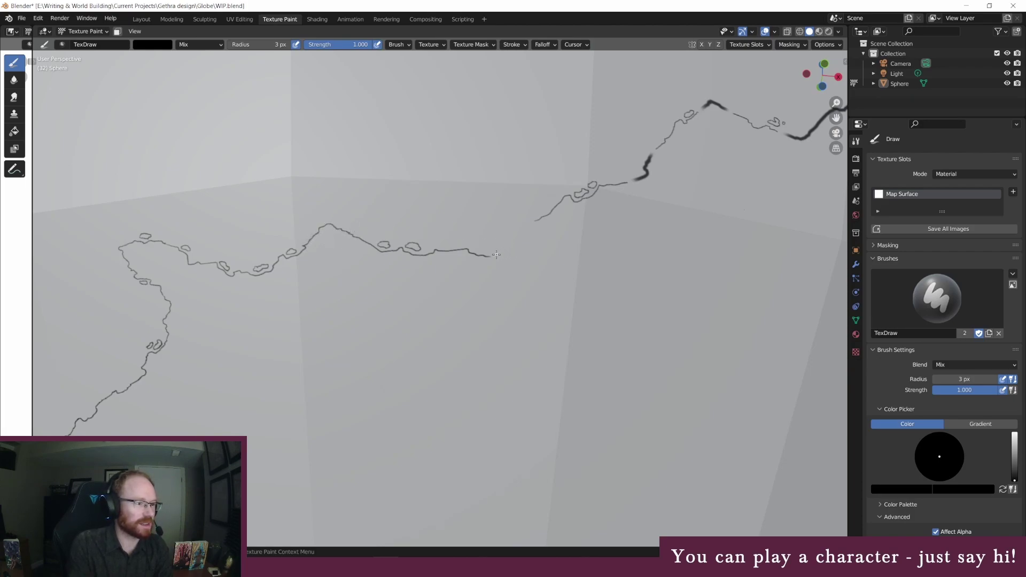
pyautogui.moveTo(491, 255); pyautogui.dragTo(532, 223)
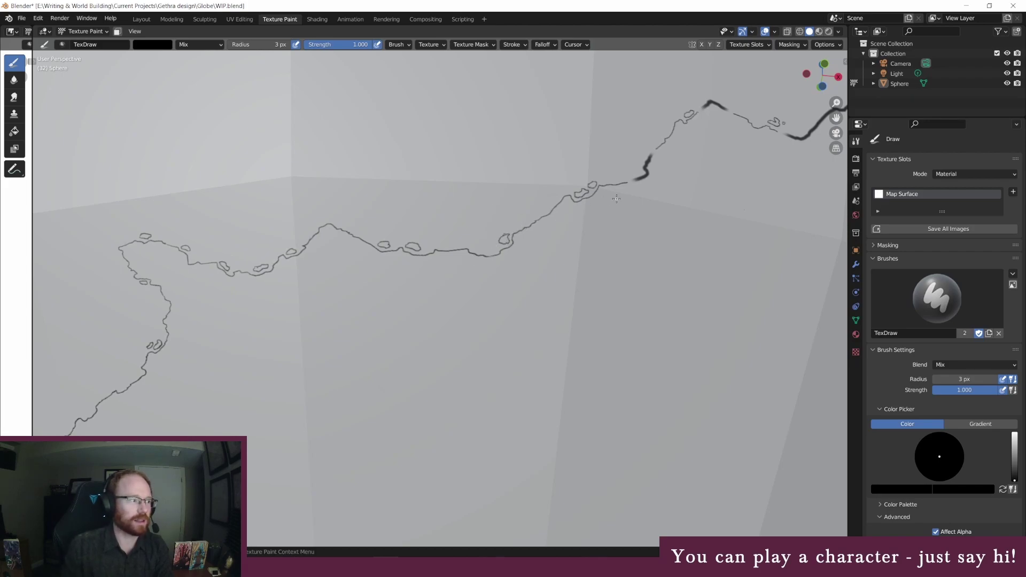
# Step: With a white 45 px brush, erase the next two short thick fragments and two stretches of the long thick coastline, leaving guide pieces
pyautogui.moveTo(683, 187); pyautogui.dragTo(663, 185, button='middle')
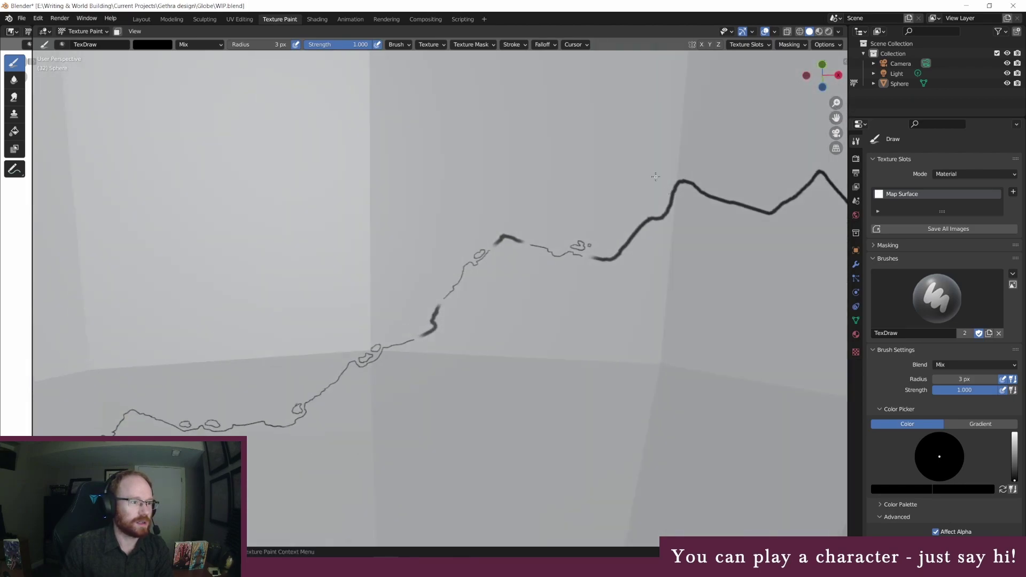
pyautogui.click(270, 45)
pyautogui.write('45')
pyautogui.press('Return')
pyautogui.click(165, 46)
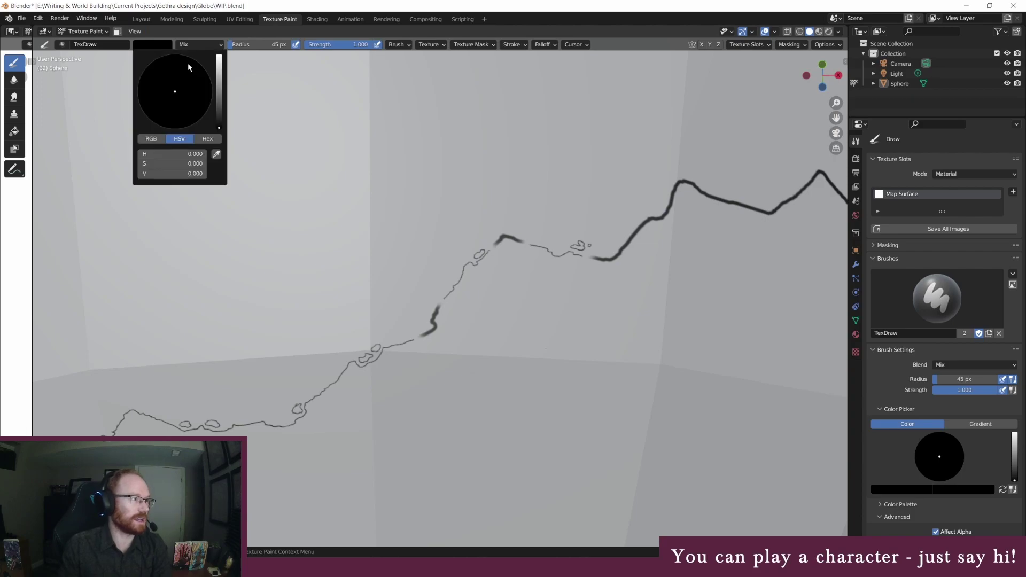
pyautogui.click(219, 56)
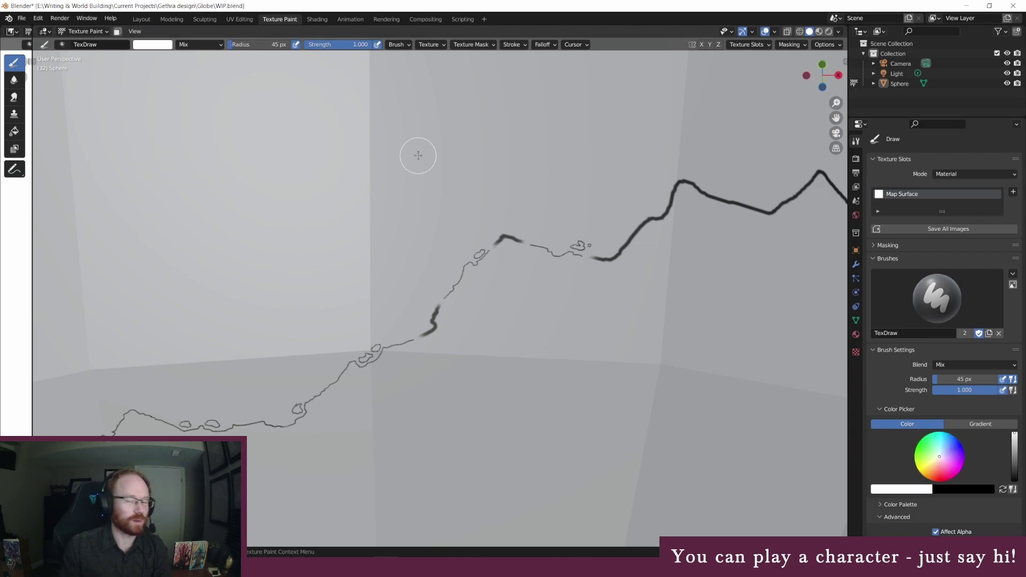
pyautogui.moveTo(449, 339)
pyautogui.mouseDown()
pyautogui.moveTo(422, 329)
pyautogui.moveTo(428, 305)
pyautogui.moveTo(435, 312)
pyautogui.mouseUp()
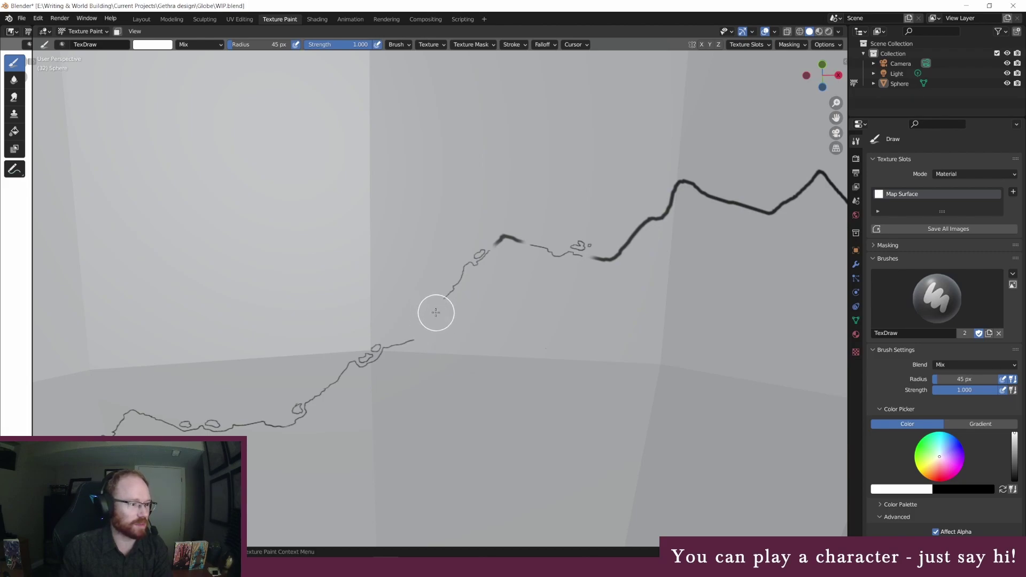
pyautogui.moveTo(486, 230)
pyautogui.mouseDown()
pyautogui.moveTo(522, 239)
pyautogui.moveTo(499, 240)
pyautogui.mouseUp()
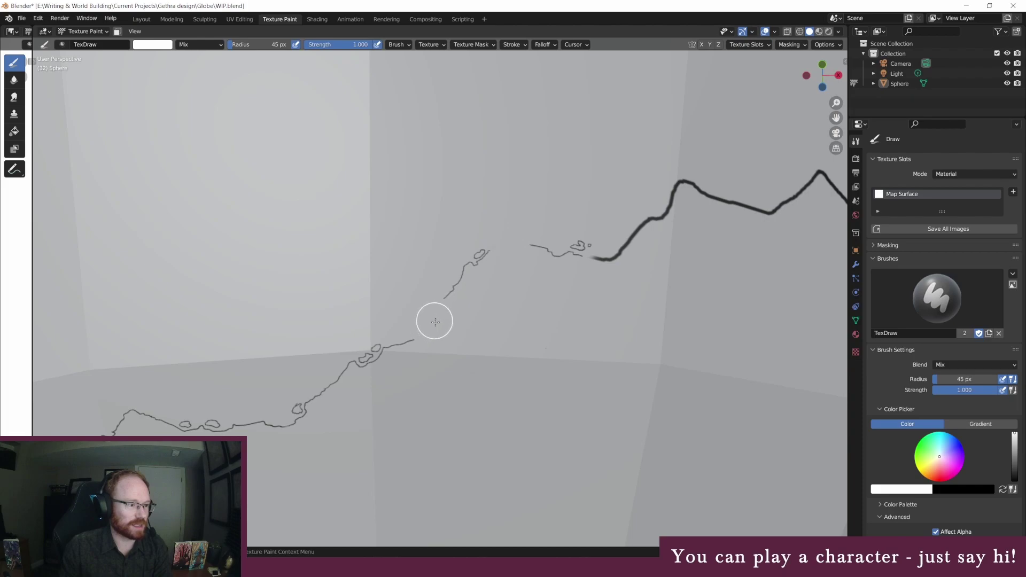
pyautogui.moveTo(600, 261)
pyautogui.mouseDown()
pyautogui.moveTo(632, 234)
pyautogui.moveTo(622, 252)
pyautogui.moveTo(648, 219)
pyautogui.mouseUp()
pyautogui.moveTo(751, 212)
pyautogui.mouseDown()
pyautogui.moveTo(704, 192)
pyautogui.moveTo(758, 209)
pyautogui.moveTo(698, 190)
pyautogui.mouseUp()
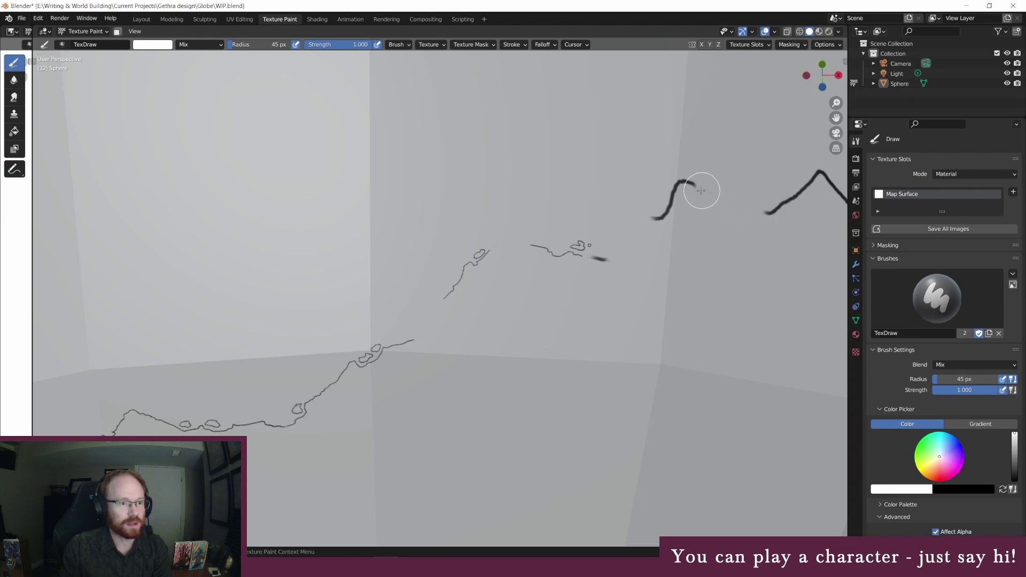
# Step: With a black 3 px brush, bridge the two erased gaps and extend thin coastline to the hooked thick fragment, adding small islands
pyautogui.click(162, 45)
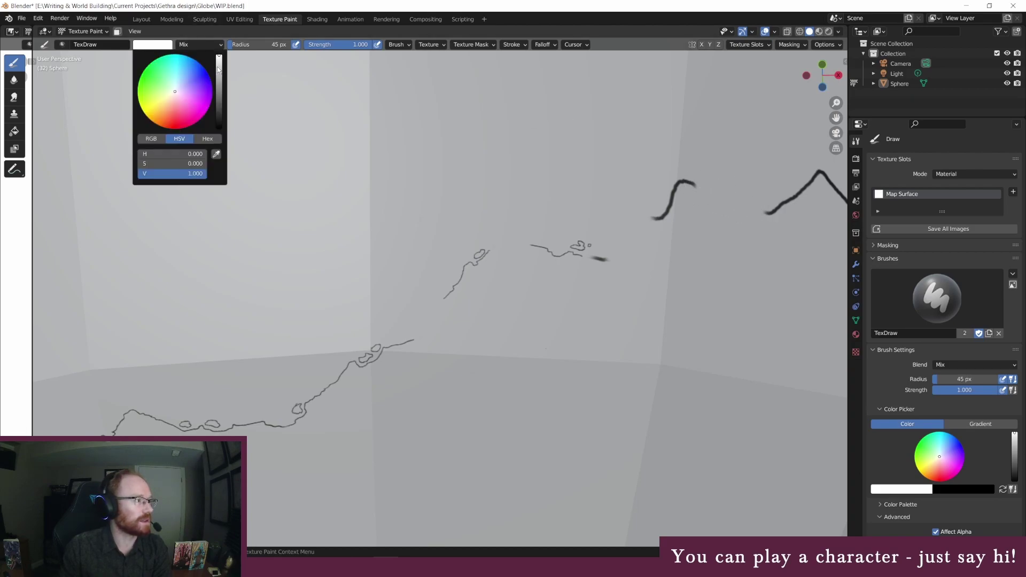
pyautogui.moveTo(218, 69); pyautogui.dragTo(218, 128)
pyautogui.moveTo(257, 44); pyautogui.dragTo(229, 44)
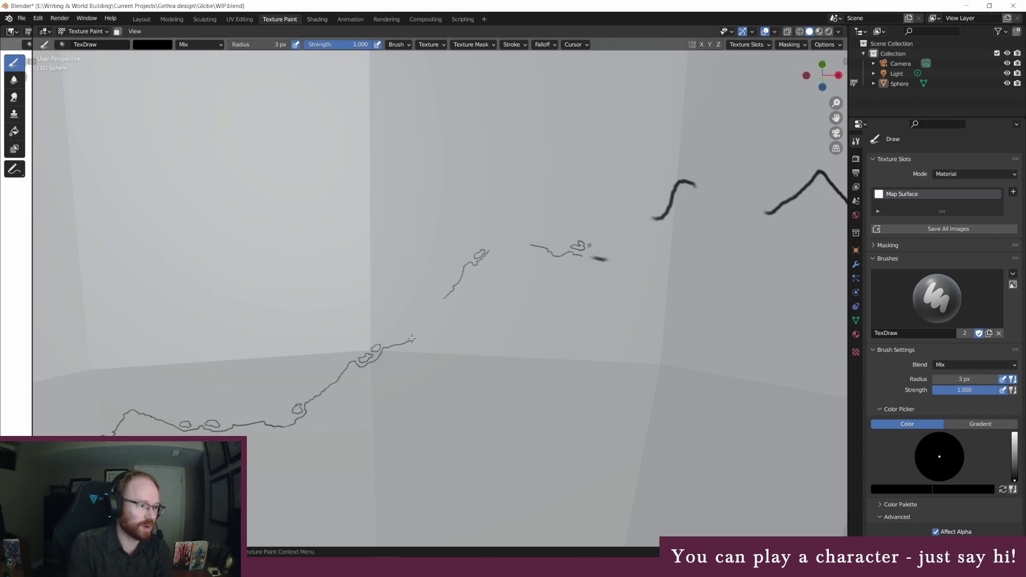
pyautogui.moveTo(413, 340); pyautogui.dragTo(441, 302)
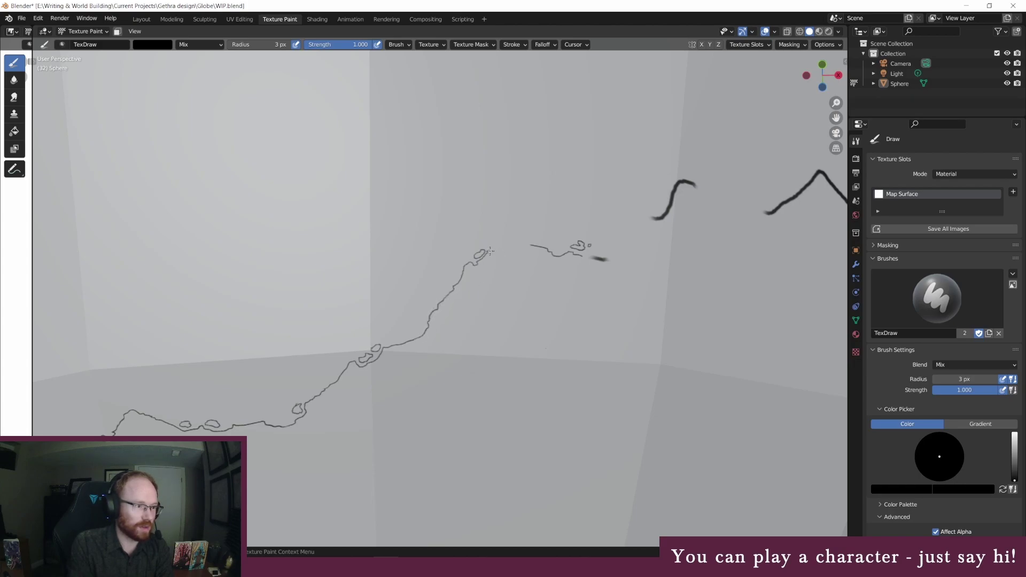
pyautogui.moveTo(496, 246)
pyautogui.mouseDown()
pyautogui.moveTo(506, 235)
pyautogui.moveTo(530, 246)
pyautogui.mouseUp()
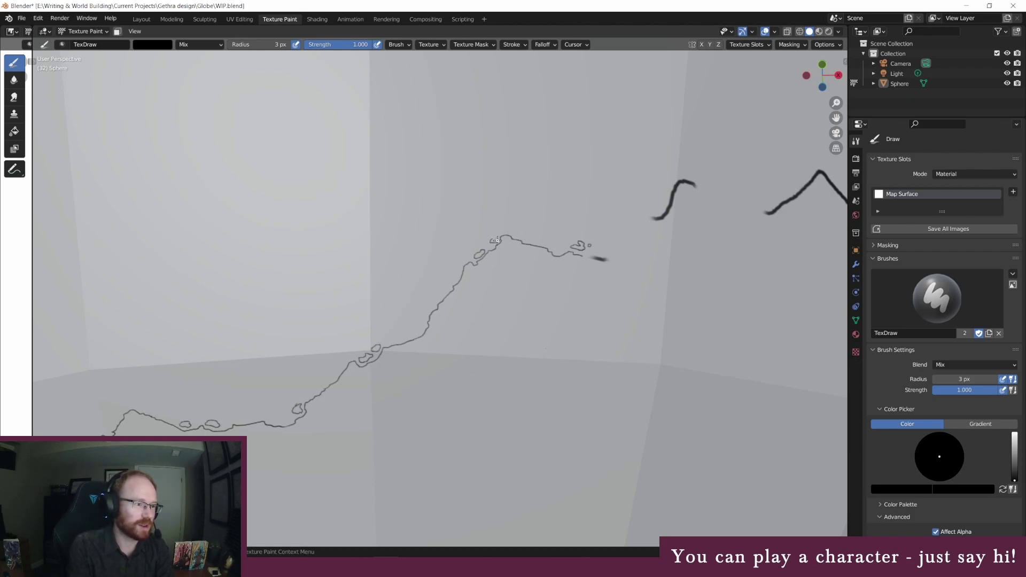
pyautogui.moveTo(501, 233); pyautogui.dragTo(498, 235)
pyautogui.moveTo(615, 257)
pyautogui.mouseDown()
pyautogui.moveTo(651, 223)
pyautogui.moveTo(630, 241)
pyautogui.mouseUp()
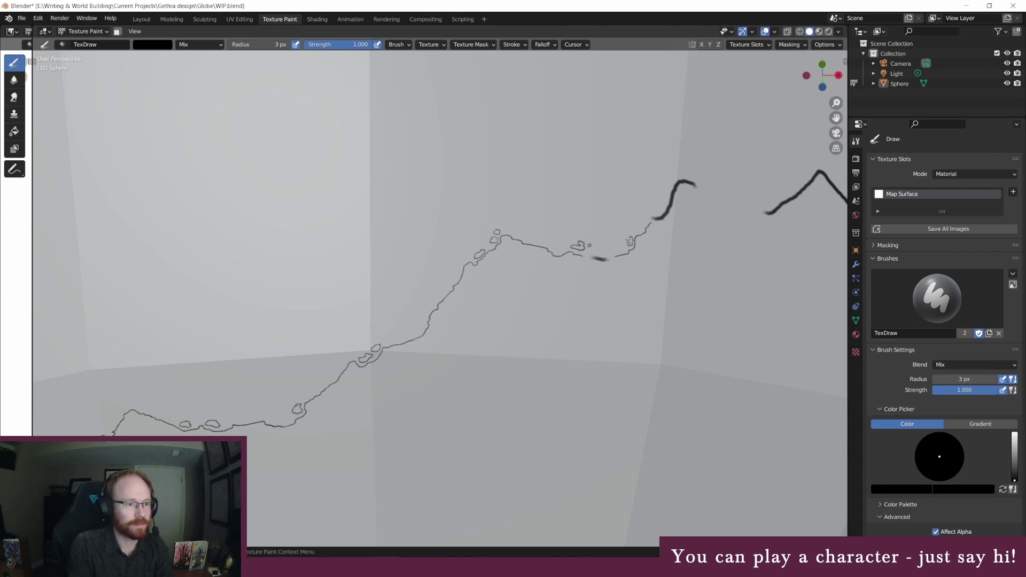
# Step: Switch to Photoshop and examine the tectonic world map's southern and eastern coasts against the remaining thick coastline, returning to the Blender globe
pyautogui.scroll(-5, 676, 325)
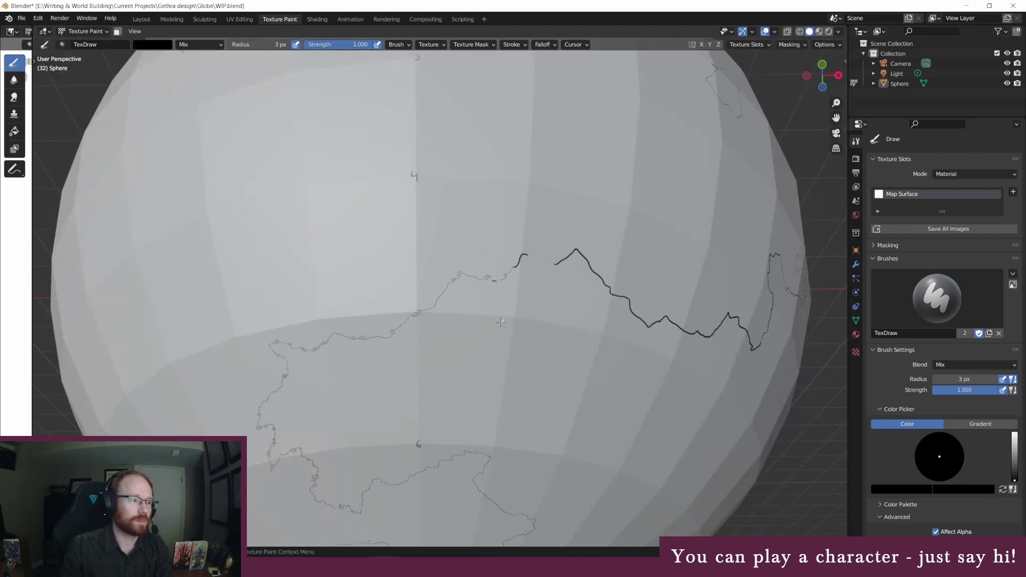
pyautogui.moveTo(487, 330); pyautogui.dragTo(436, 307, button='middle')
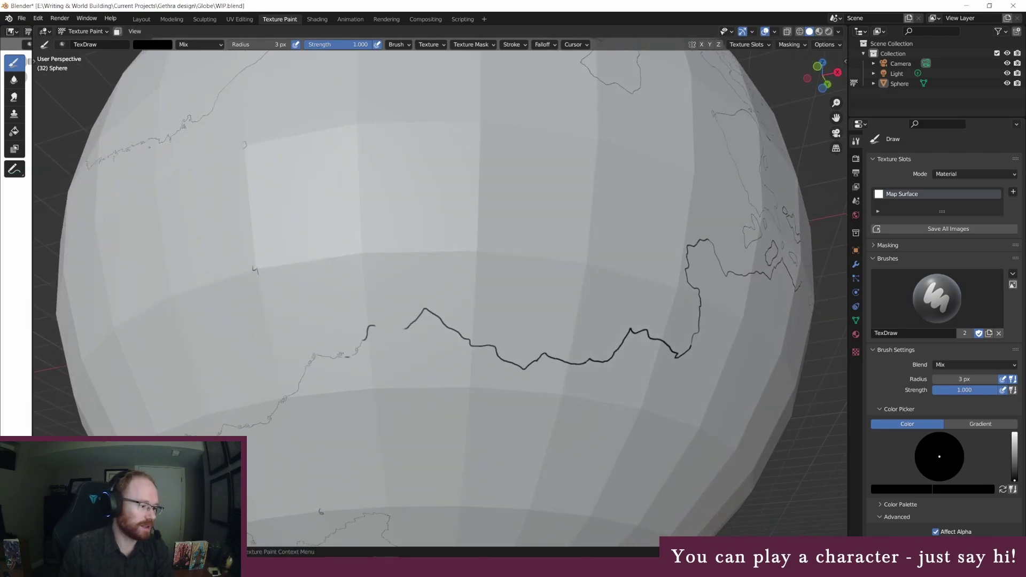
pyautogui.hotkey('alt', 'Tab')
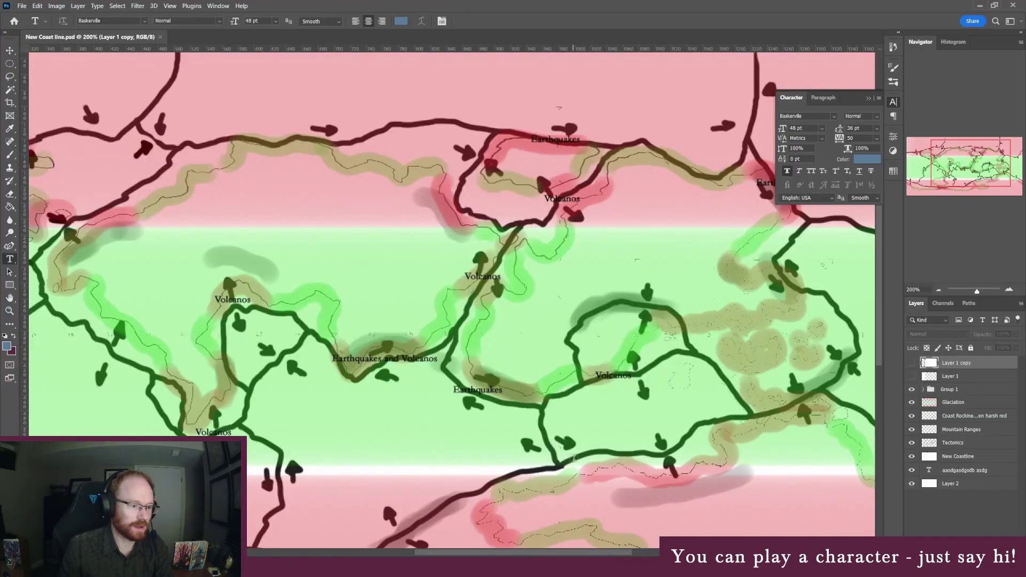
pyautogui.scroll(-5, 674, 432)
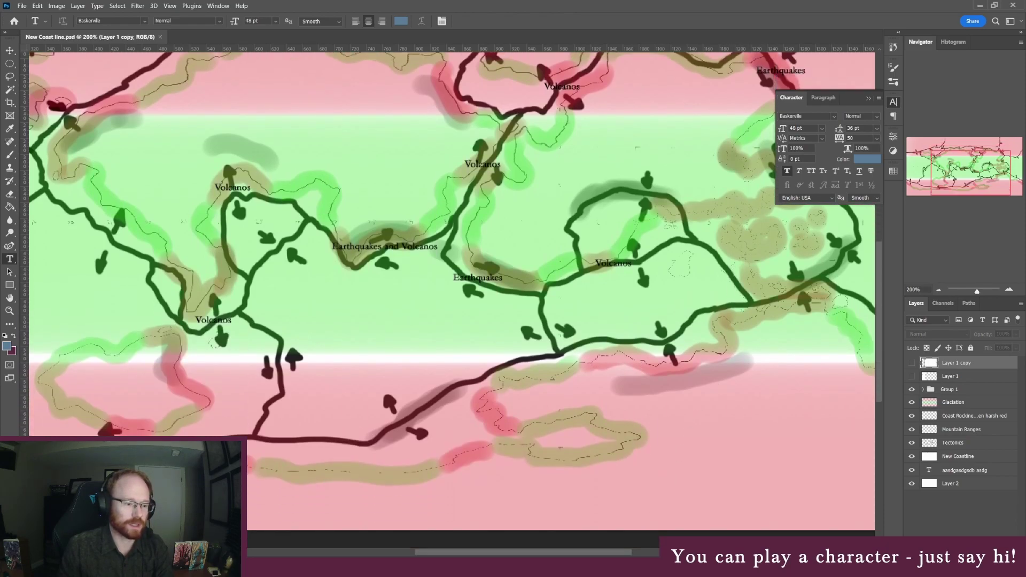
pyautogui.moveTo(566, 554); pyautogui.dragTo(603, 554)
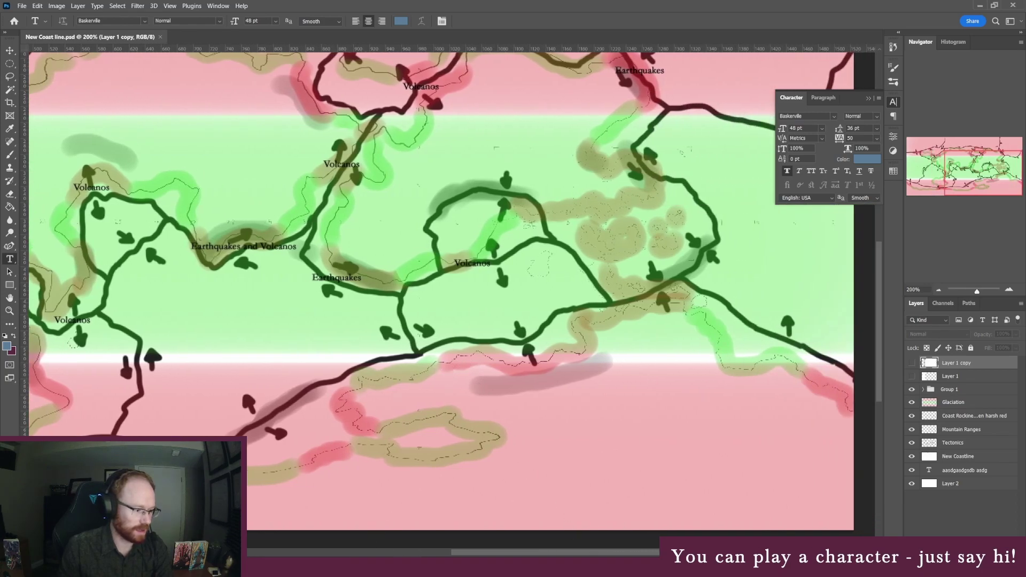
pyautogui.click(401, 521)
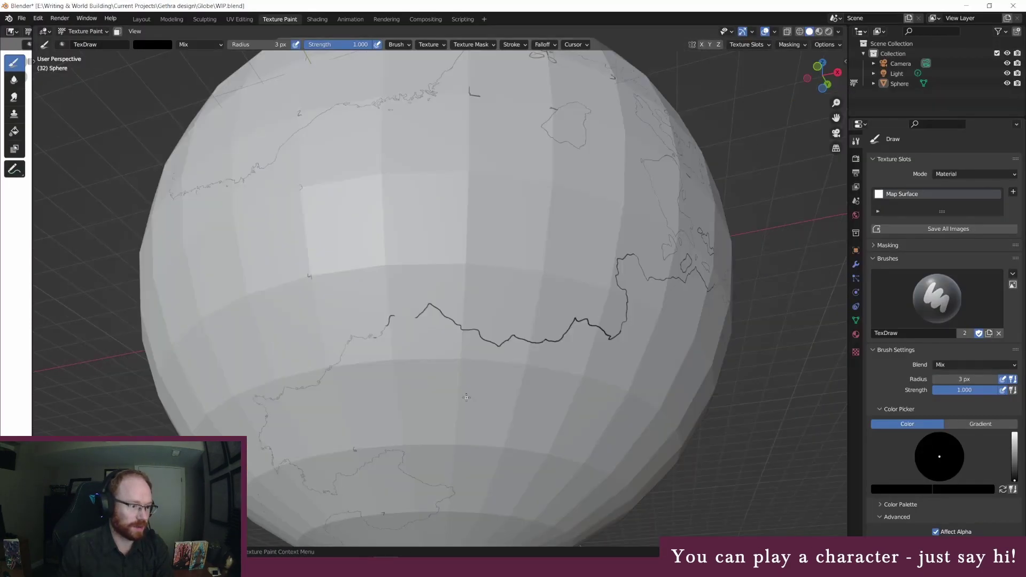
# Step: Draw thin coastline across the gap between the hooked and peaked thick fragments, undoing the two small islands tried along it
pyautogui.moveTo(570, 340); pyautogui.dragTo(568, 331, button='middle')
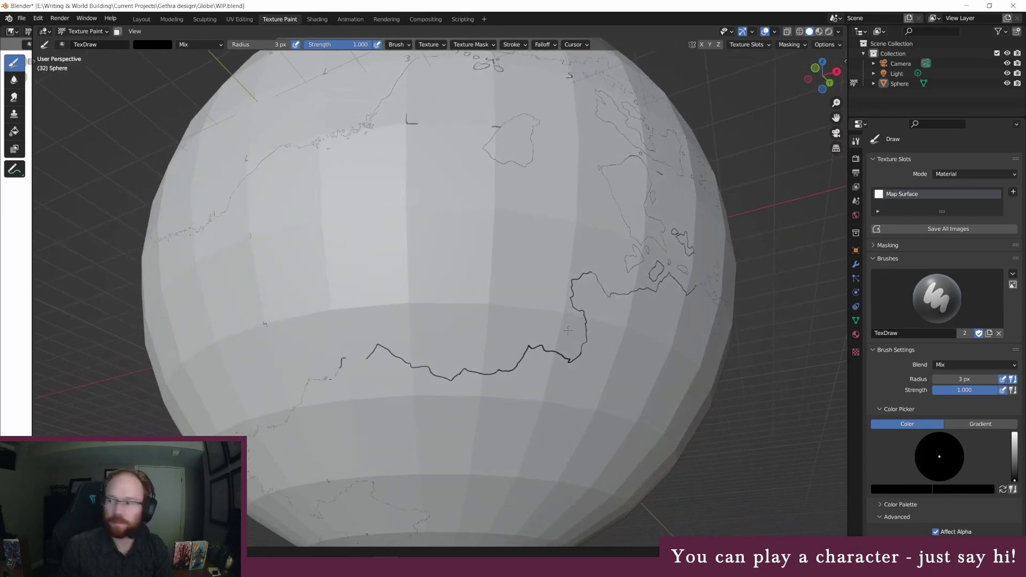
pyautogui.scroll(2, 390, 352)
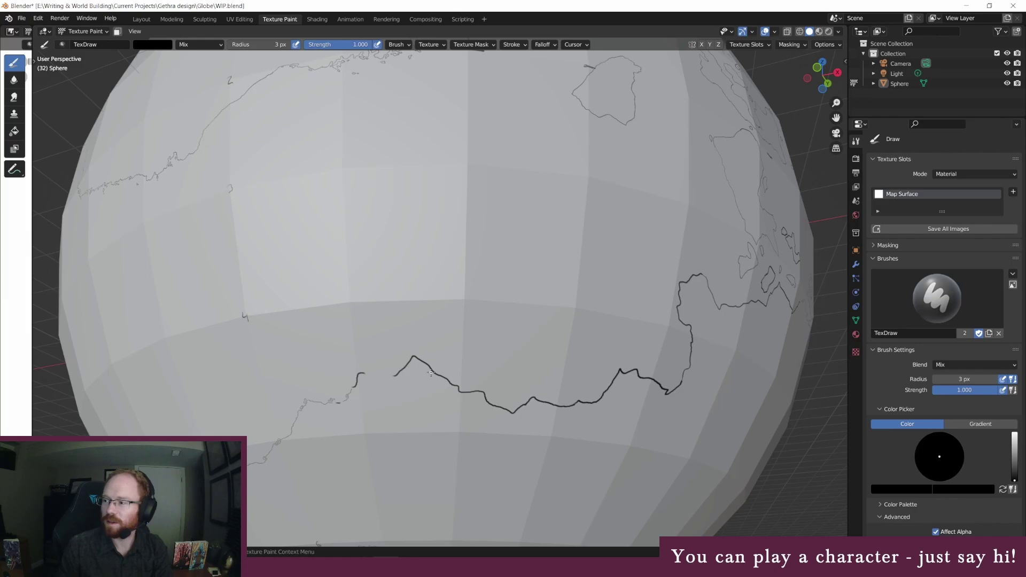
pyautogui.scroll(6, 432, 375)
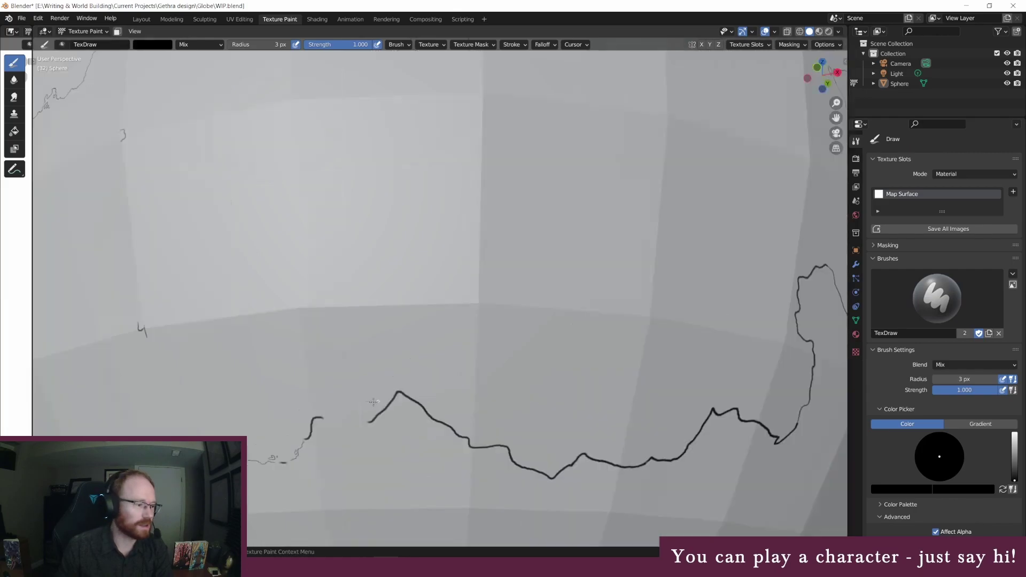
pyautogui.scroll(-5, 334, 409)
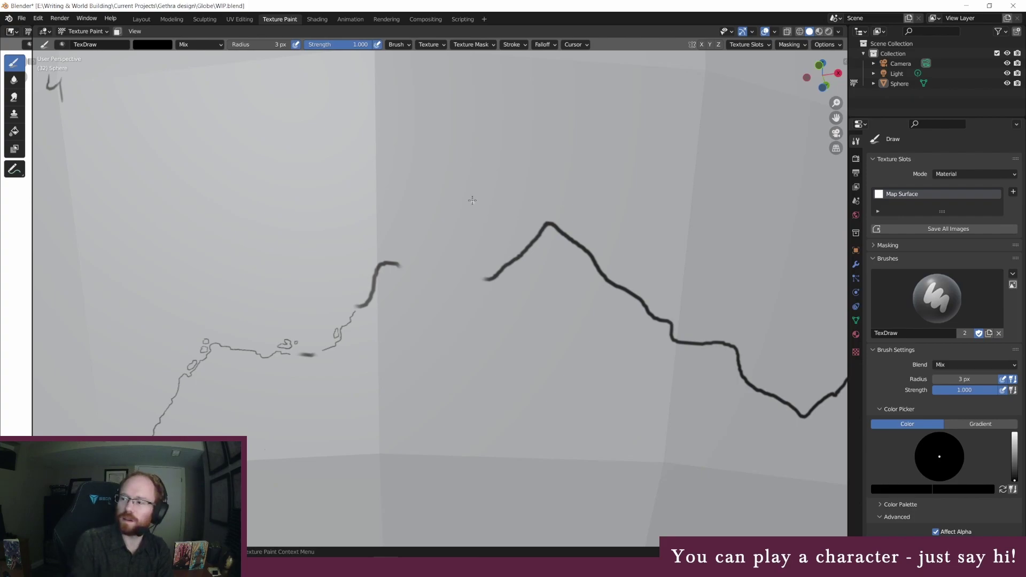
pyautogui.moveTo(407, 269)
pyautogui.mouseDown()
pyautogui.moveTo(473, 275)
pyautogui.moveTo(425, 268)
pyautogui.moveTo(433, 265)
pyautogui.mouseUp()
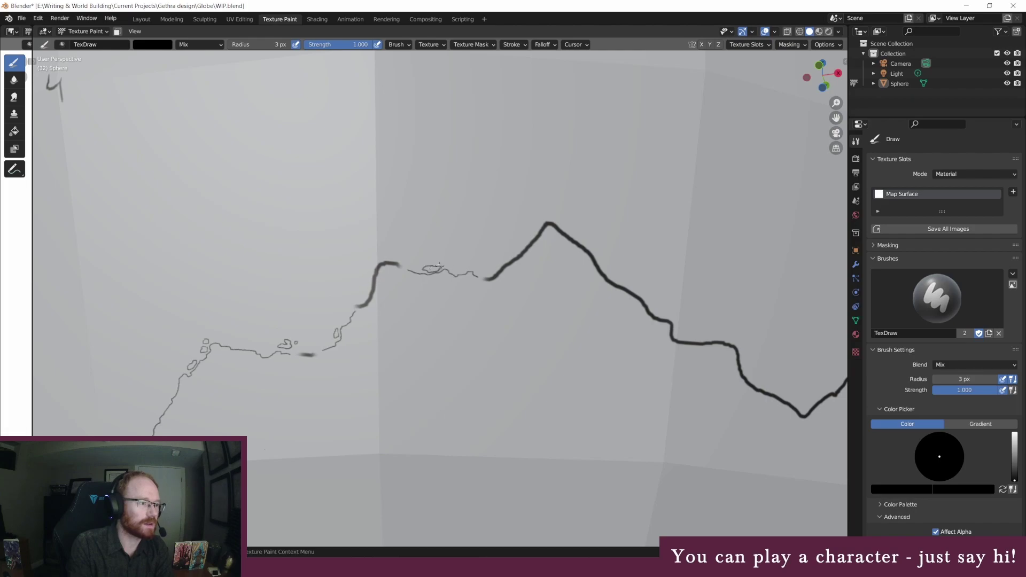
pyautogui.moveTo(454, 269); pyautogui.dragTo(467, 271)
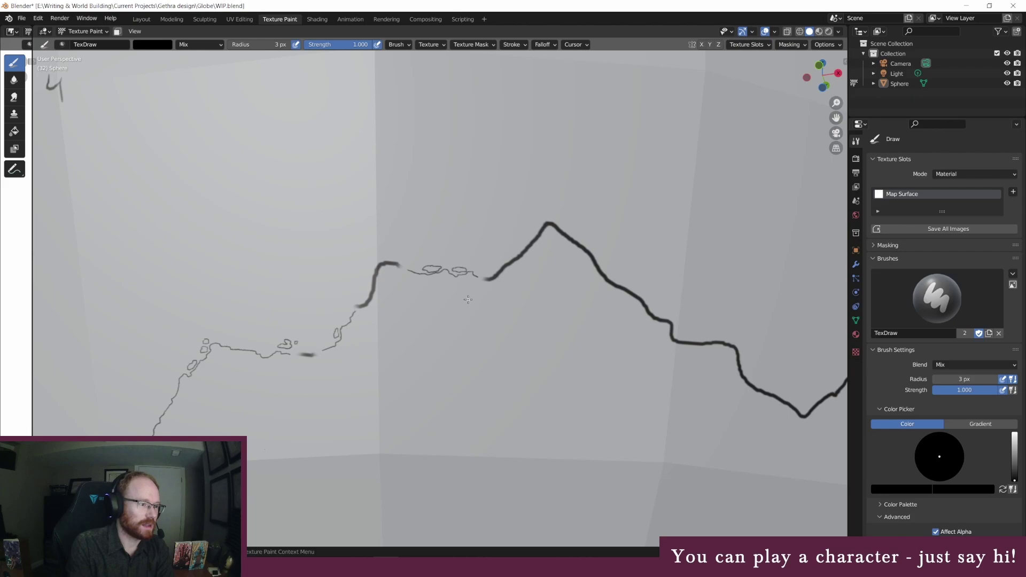
pyautogui.hotkey('ctrl', 'z')
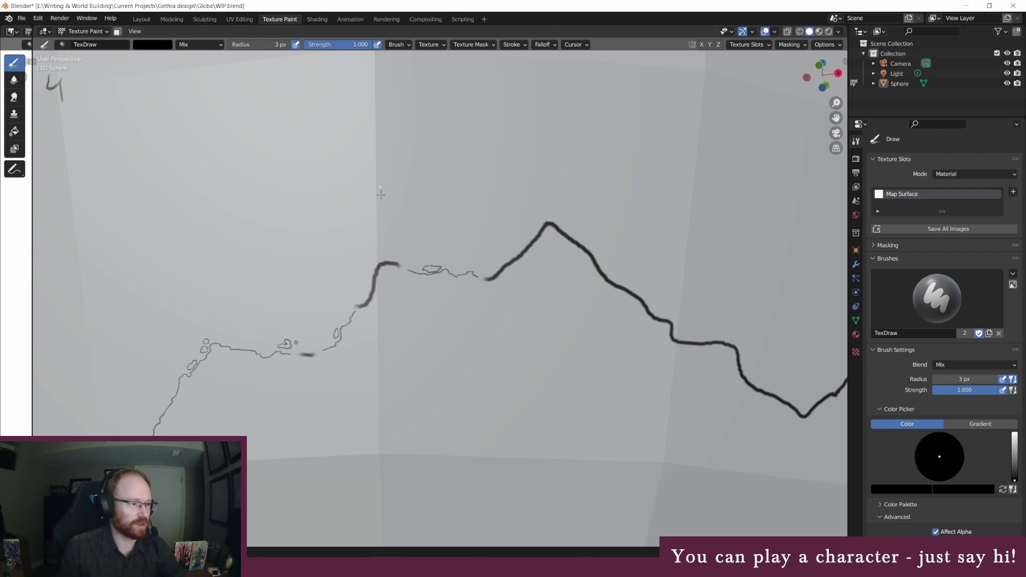
pyautogui.hotkey('ctrl', 'z')
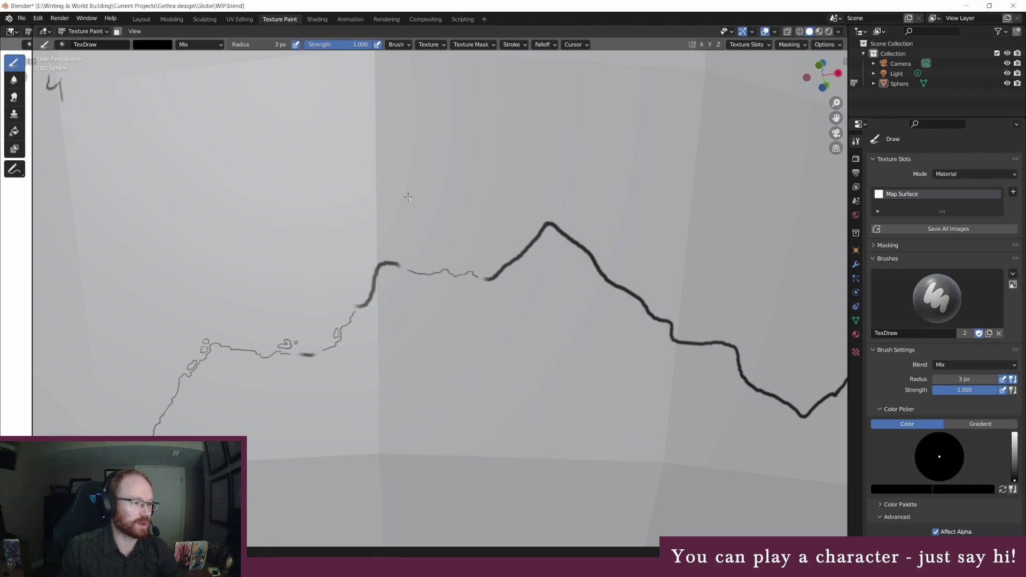
# Step: With a white 45 px brush, erase the short thick dash, the hooked fragment and the slope rising to the peak, leaving a guide piece
pyautogui.click(250, 47)
pyautogui.write('45')
pyautogui.press('Return')
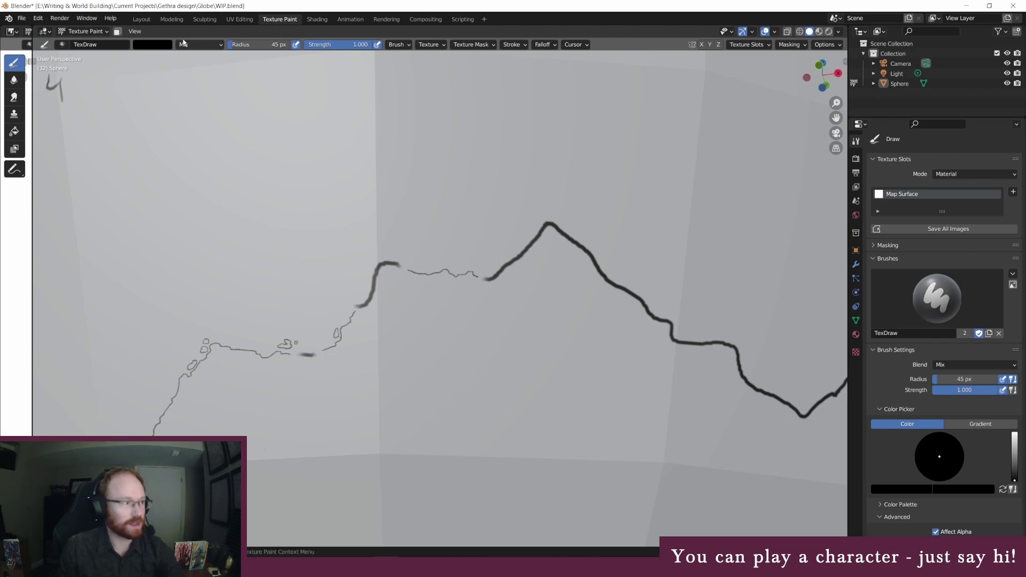
pyautogui.click(172, 47)
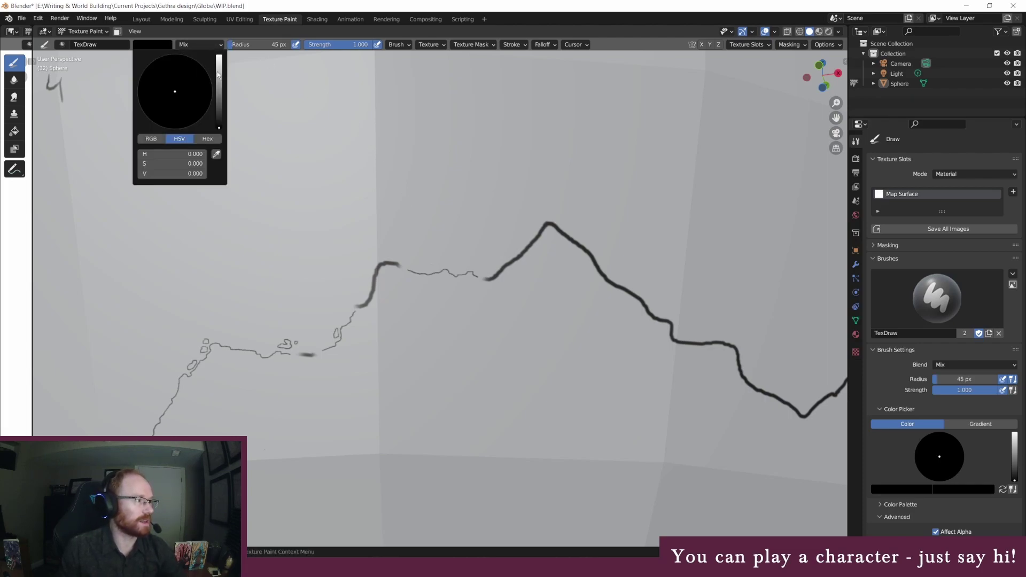
pyautogui.moveTo(217, 75); pyautogui.dragTo(219, 54)
pyautogui.moveTo(305, 356); pyautogui.dragTo(312, 350)
pyautogui.moveTo(355, 302)
pyautogui.mouseDown()
pyautogui.moveTo(371, 274)
pyautogui.moveTo(401, 273)
pyautogui.moveTo(382, 267)
pyautogui.moveTo(505, 277)
pyautogui.moveTo(506, 252)
pyautogui.moveTo(521, 249)
pyautogui.moveTo(500, 272)
pyautogui.moveTo(538, 241)
pyautogui.mouseUp()
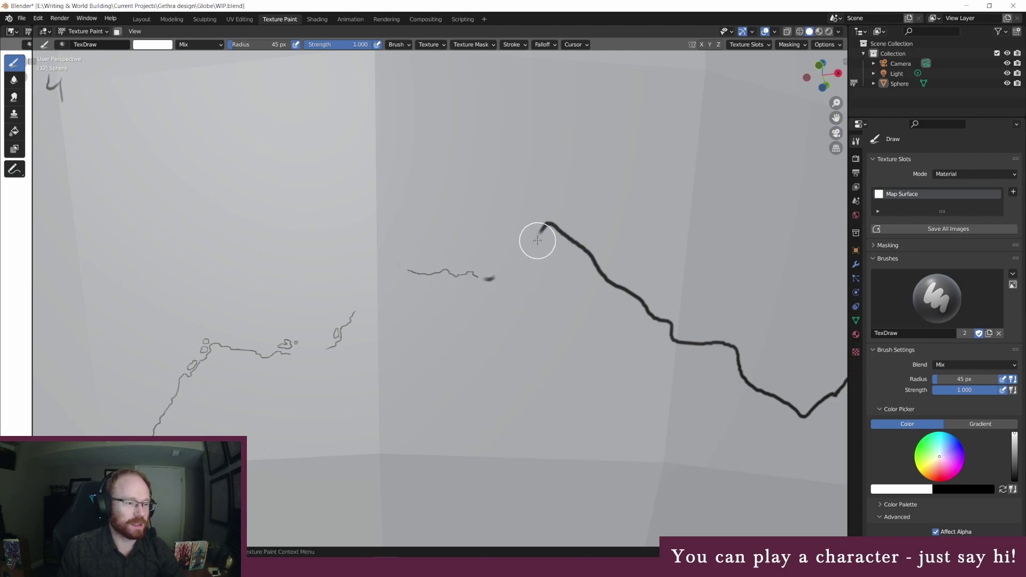
# Step: With a black 3 px brush, bridge the erased gaps, undo the island at the corner, and draw the slope toward the peak with one island
pyautogui.click(152, 46)
pyautogui.scroll(-20, 171, 91)
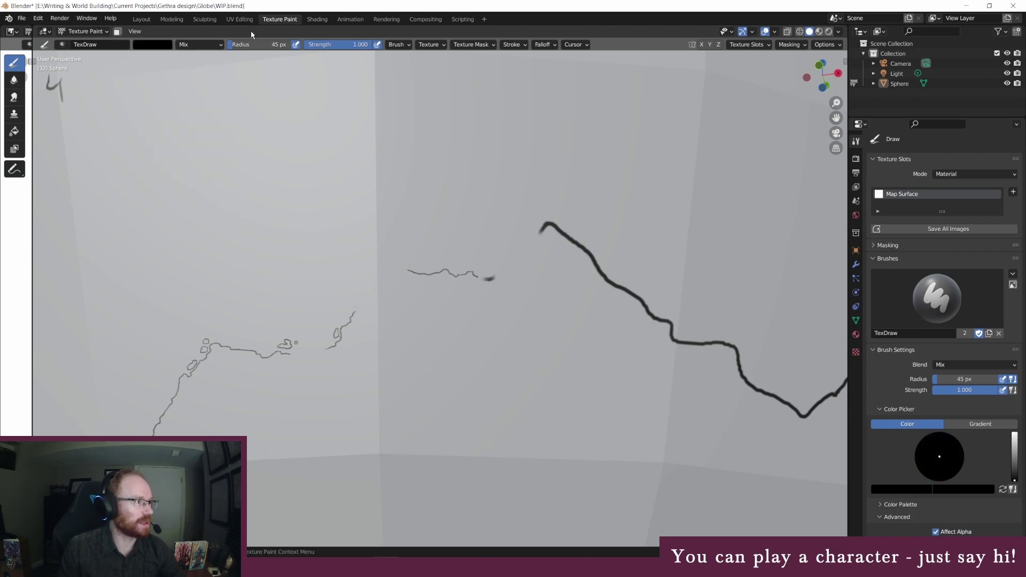
pyautogui.click(287, 45)
pyautogui.write('3')
pyautogui.press('Return')
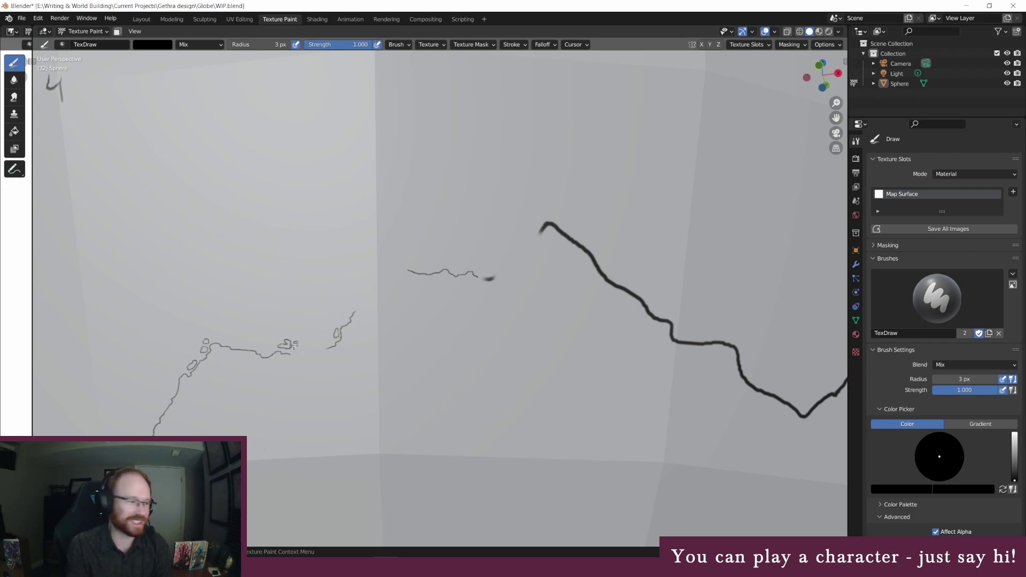
pyautogui.moveTo(297, 354); pyautogui.dragTo(318, 348)
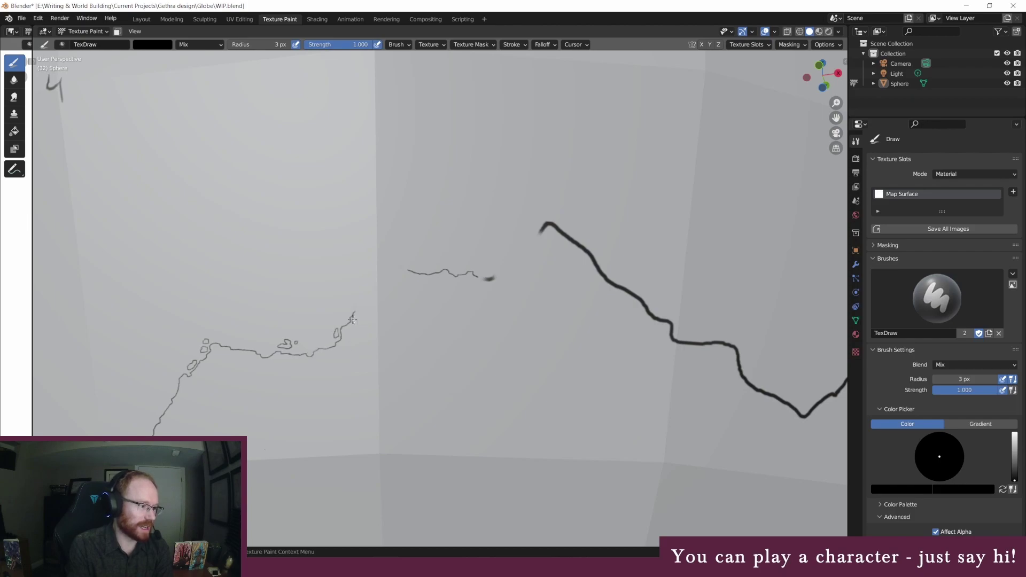
pyautogui.moveTo(356, 310)
pyautogui.mouseDown()
pyautogui.moveTo(382, 266)
pyautogui.moveTo(413, 266)
pyautogui.moveTo(380, 259)
pyautogui.moveTo(394, 258)
pyautogui.mouseUp()
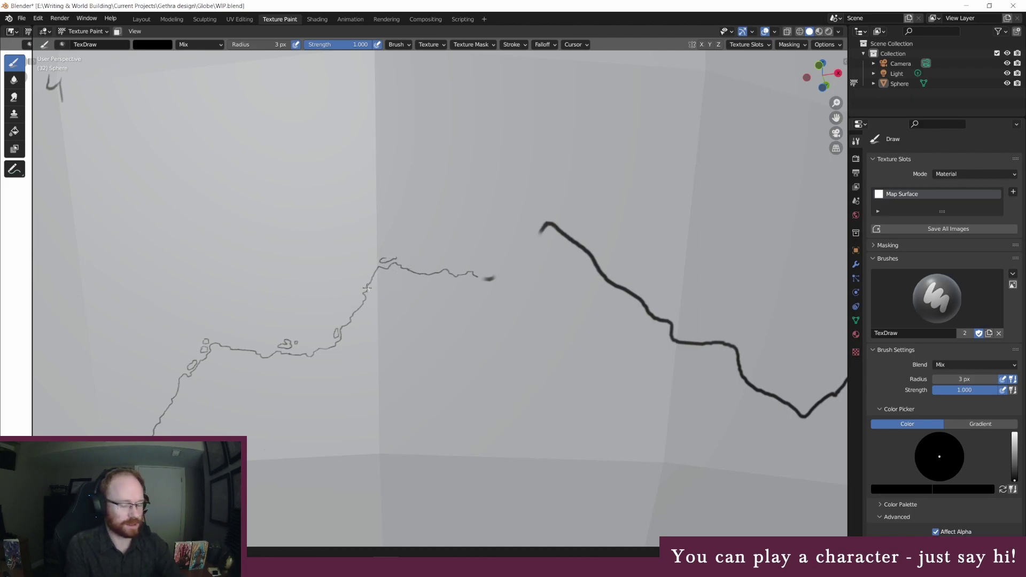
pyautogui.hotkey('ctrl', 'z')
pyautogui.moveTo(487, 277)
pyautogui.mouseDown()
pyautogui.moveTo(509, 271)
pyautogui.moveTo(538, 237)
pyautogui.moveTo(511, 256)
pyautogui.mouseUp()
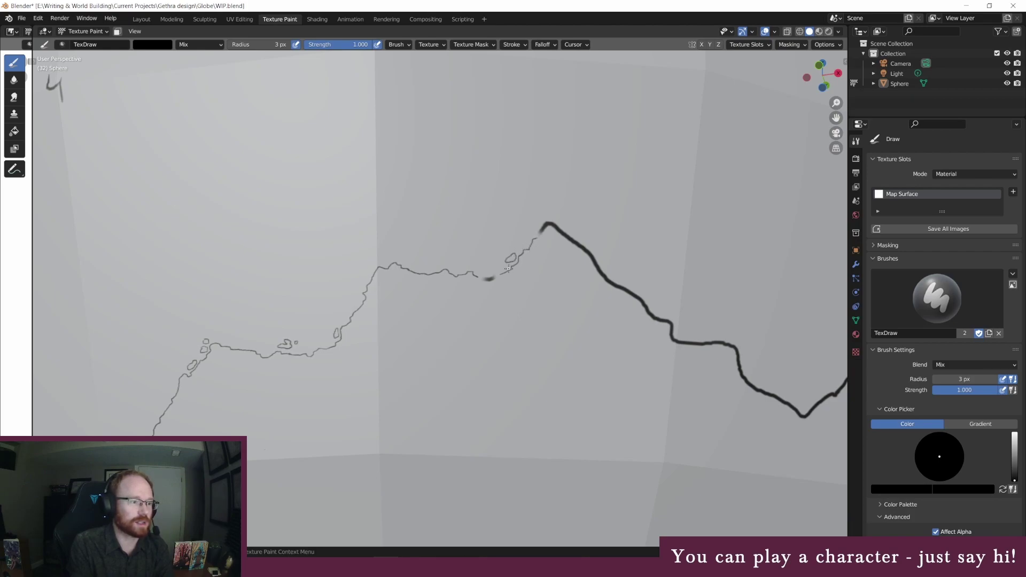
# Step: With a white 45 px brush, erase the guide dash, the thick peak and part of its descending slope, leaving a short guide piece
pyautogui.moveTo(693, 315)
pyautogui.mouseDown(button='middle')
pyautogui.moveTo(670, 340)
pyautogui.moveTo(680, 337)
pyautogui.moveTo(633, 304)
pyautogui.mouseUp(button='middle')
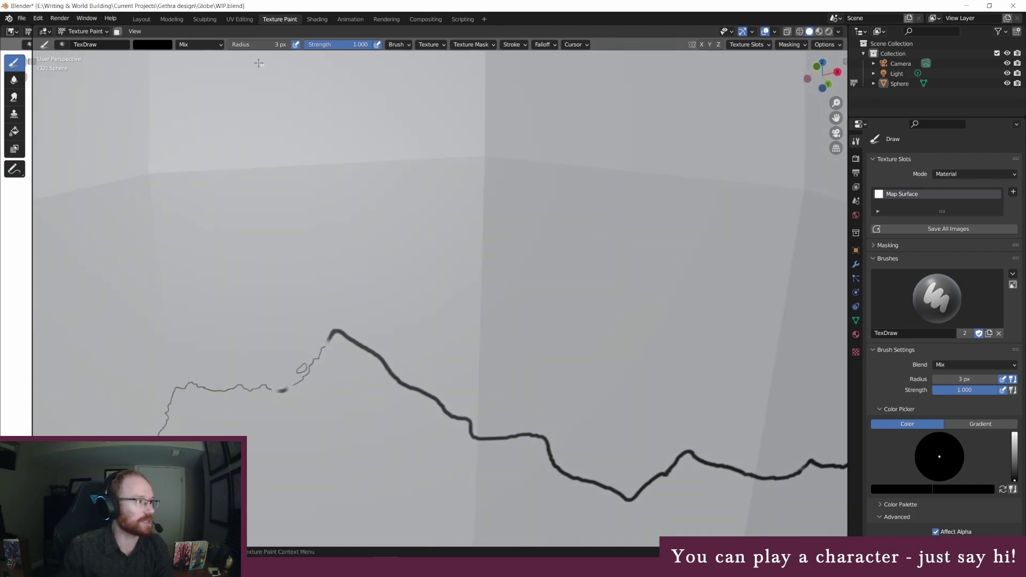
pyautogui.click(260, 45)
pyautogui.write('45')
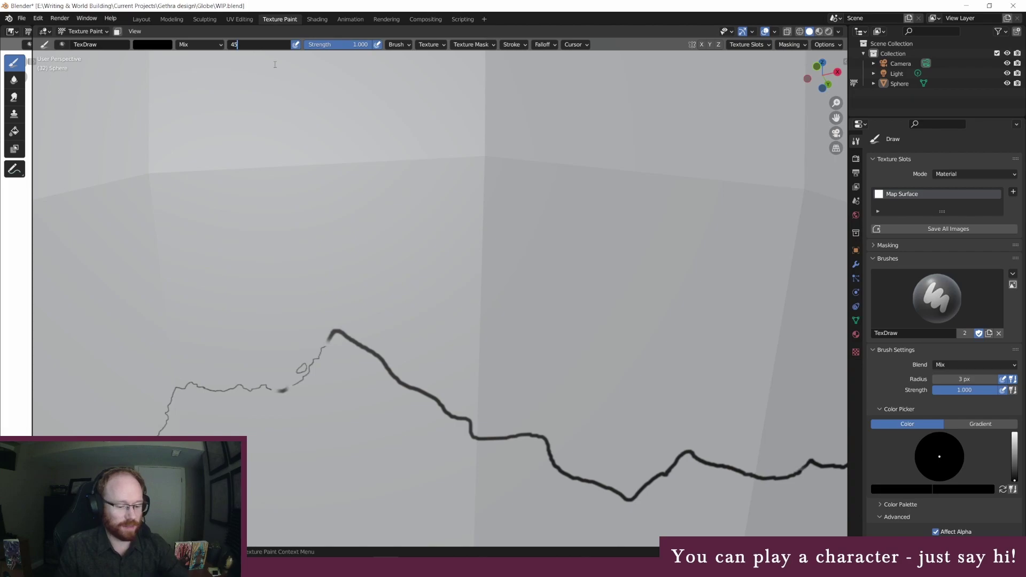
pyautogui.press('Return')
pyautogui.click(165, 46)
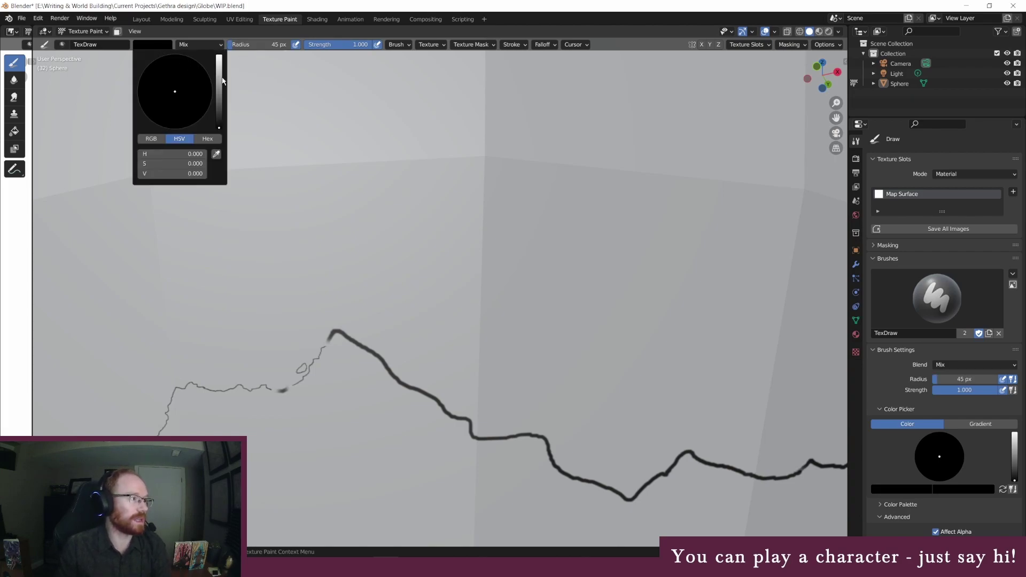
pyautogui.moveTo(214, 79); pyautogui.dragTo(218, 56)
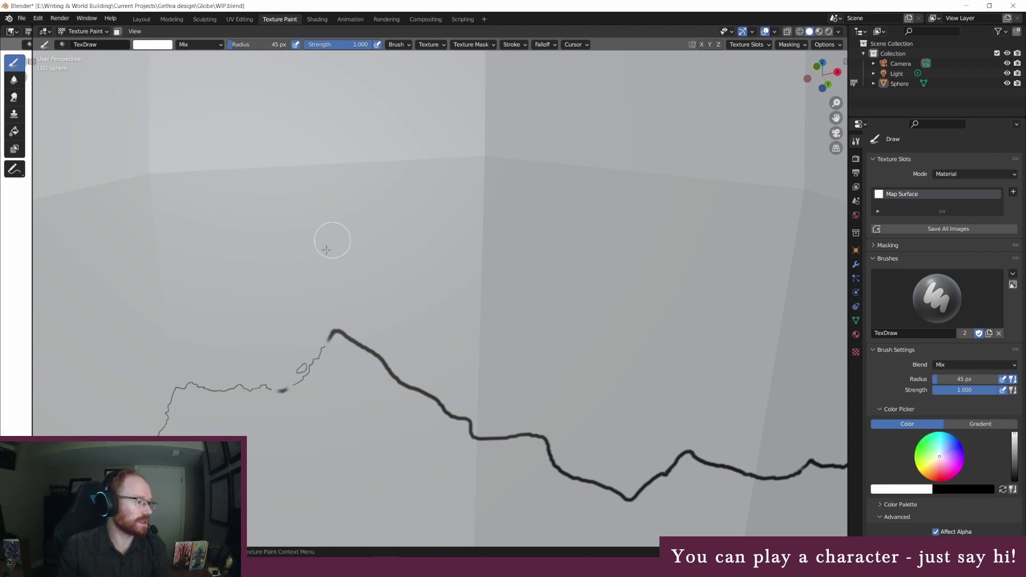
pyautogui.moveTo(276, 393); pyautogui.dragTo(284, 383)
pyautogui.moveTo(339, 348)
pyautogui.mouseDown()
pyautogui.moveTo(334, 333)
pyautogui.moveTo(417, 385)
pyautogui.moveTo(375, 361)
pyautogui.moveTo(385, 355)
pyautogui.moveTo(376, 355)
pyautogui.moveTo(424, 406)
pyautogui.moveTo(436, 397)
pyautogui.mouseUp()
# Step: With a black 3 px brush, bridge the thin coastline's gap, redraw the peak, and draw the descending slope around the guide dash
pyautogui.click(235, 44)
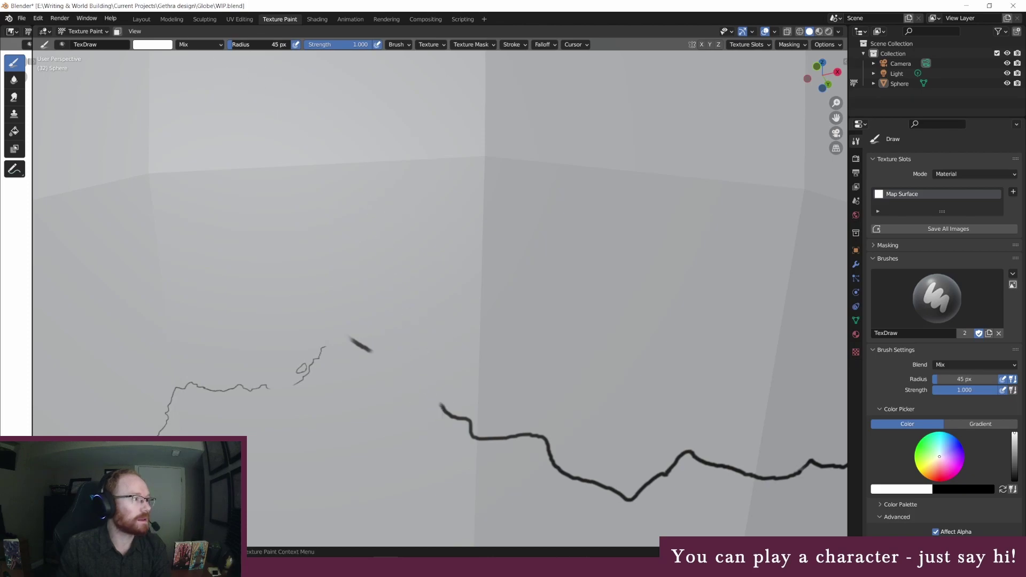
pyautogui.write('3')
pyautogui.press('Return')
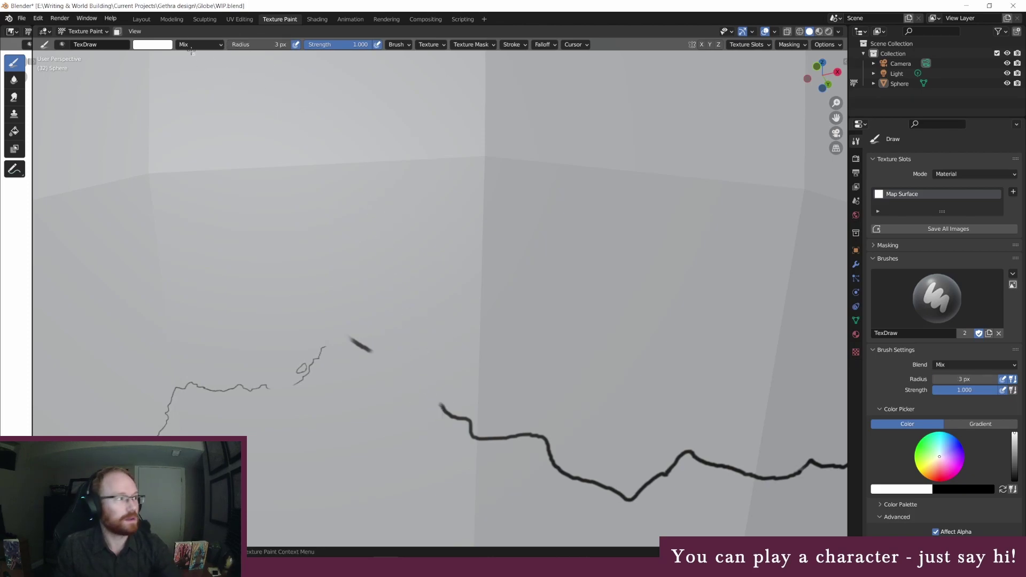
pyautogui.click(162, 45)
pyautogui.moveTo(218, 63); pyautogui.dragTo(218, 131)
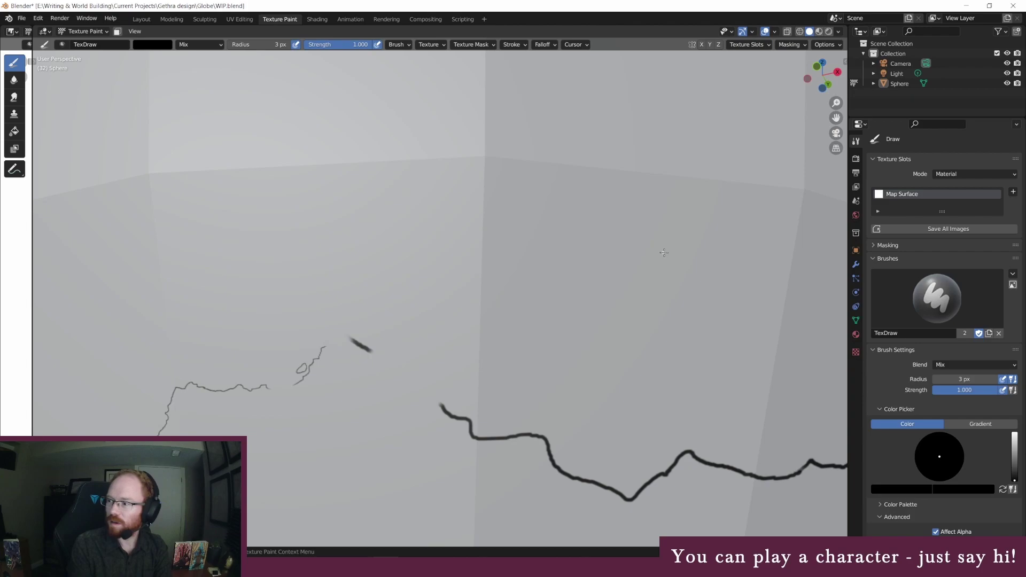
pyautogui.moveTo(267, 389); pyautogui.dragTo(299, 386)
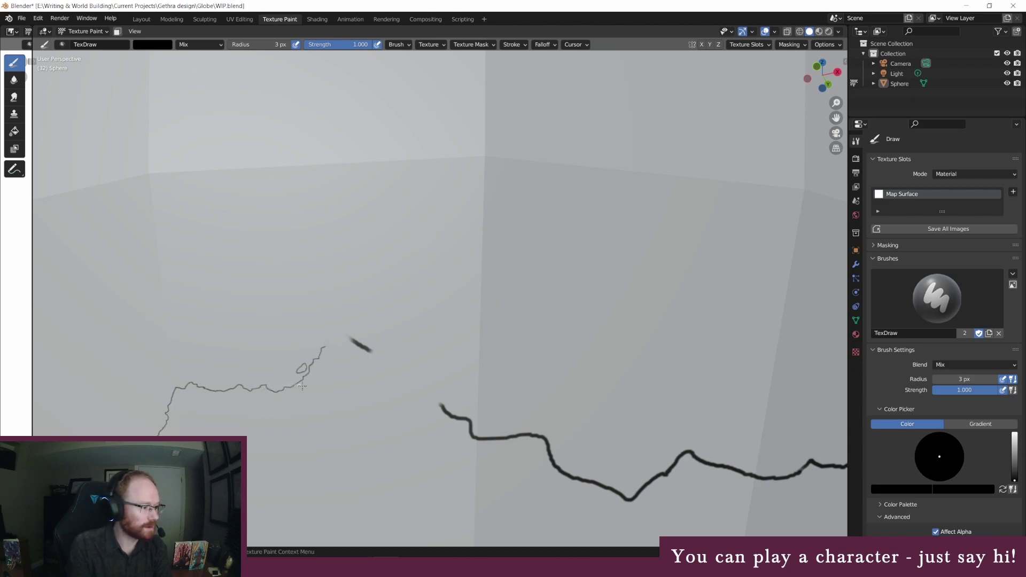
pyautogui.moveTo(333, 344)
pyautogui.mouseDown()
pyautogui.moveTo(342, 333)
pyautogui.moveTo(438, 400)
pyautogui.mouseUp()
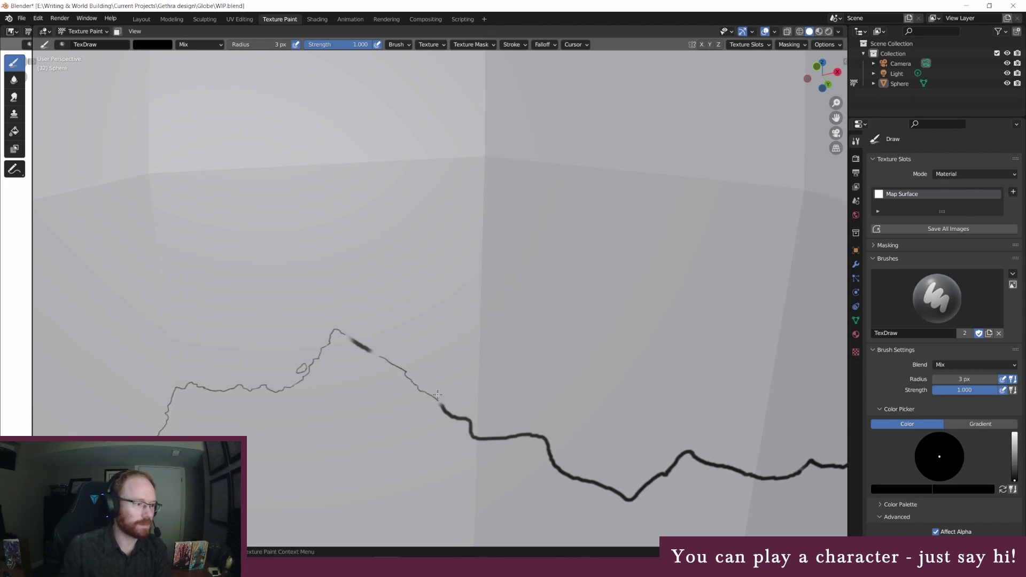
# Step: With a white 45 px brush, erase the guide dash and two stretches of thick coastline before the valley, leaving a curved guide fragment
pyautogui.scroll(-3, 437, 386)
pyautogui.moveTo(455, 382)
pyautogui.mouseDown(button='middle')
pyautogui.moveTo(459, 358)
pyautogui.moveTo(469, 378)
pyautogui.mouseUp(button='middle')
pyautogui.scroll(3, 461, 361)
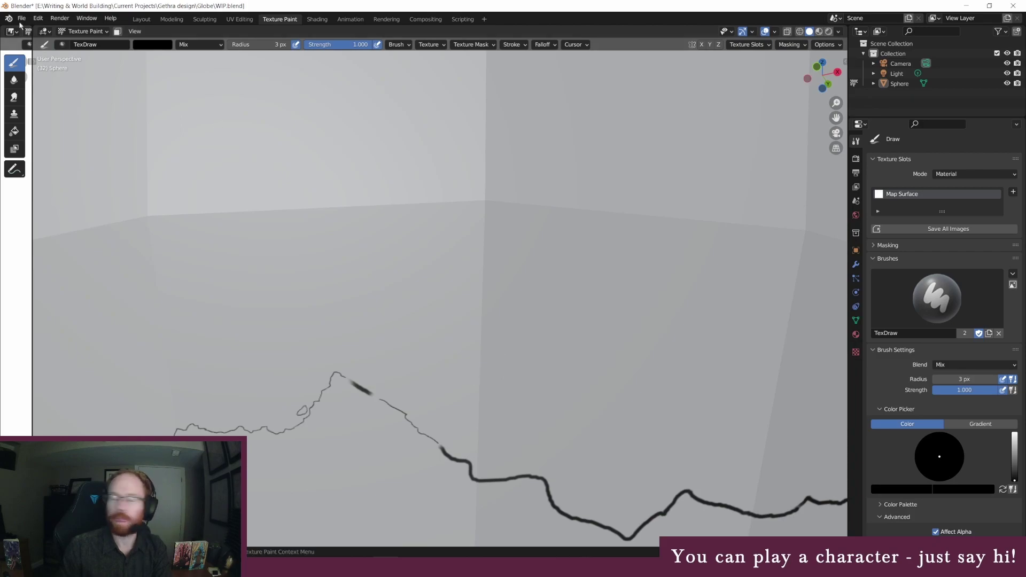
pyautogui.click(156, 45)
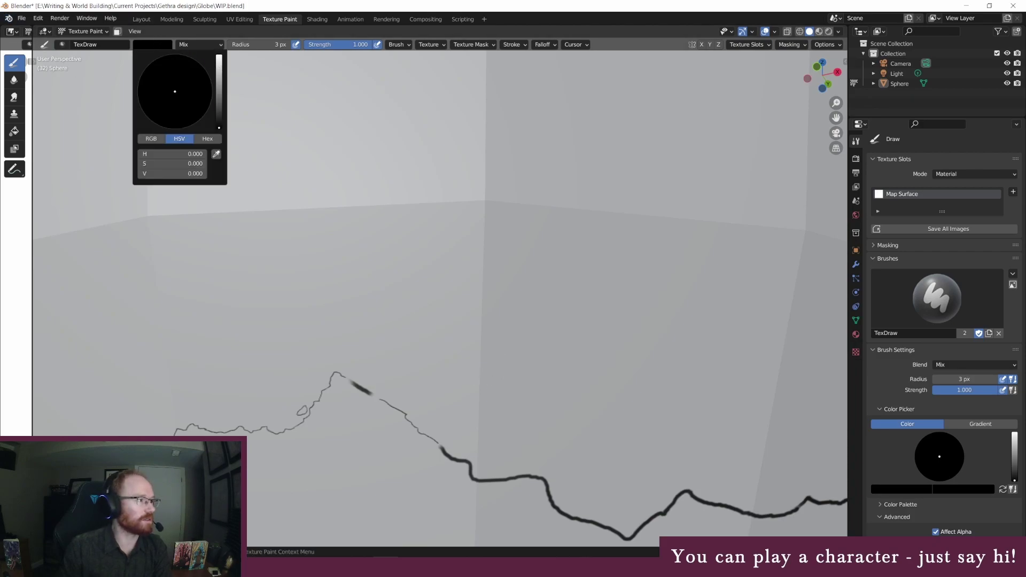
pyautogui.moveTo(221, 67); pyautogui.dragTo(220, 56)
pyautogui.click(259, 45)
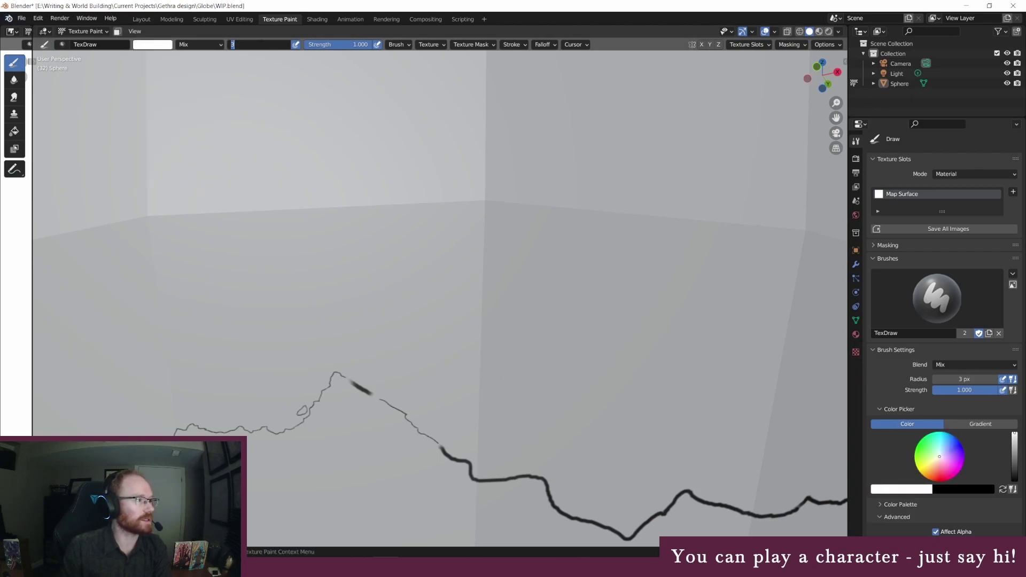
pyautogui.write('45')
pyautogui.press('Return')
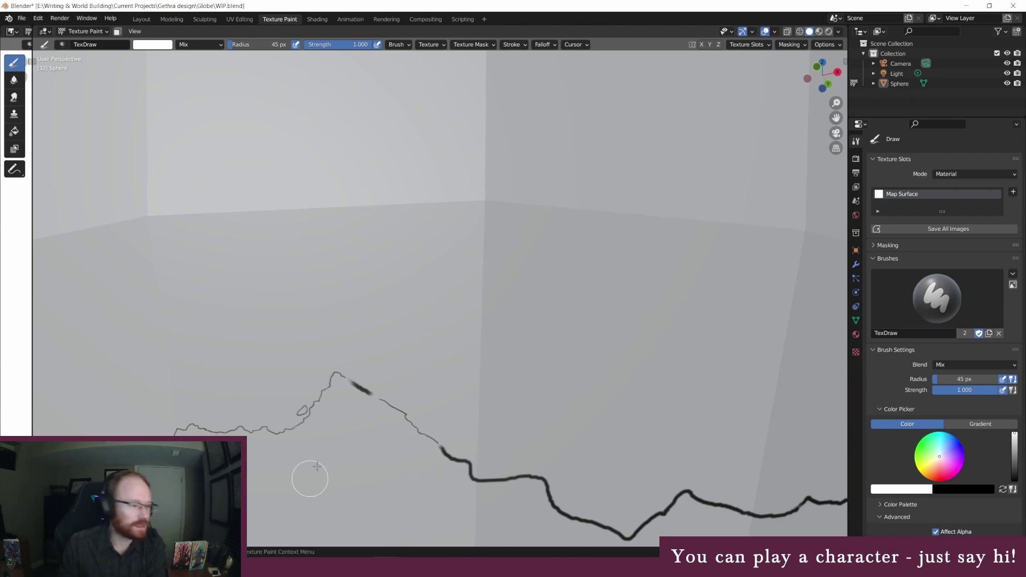
pyautogui.moveTo(474, 446); pyautogui.dragTo(468, 414, button='middle')
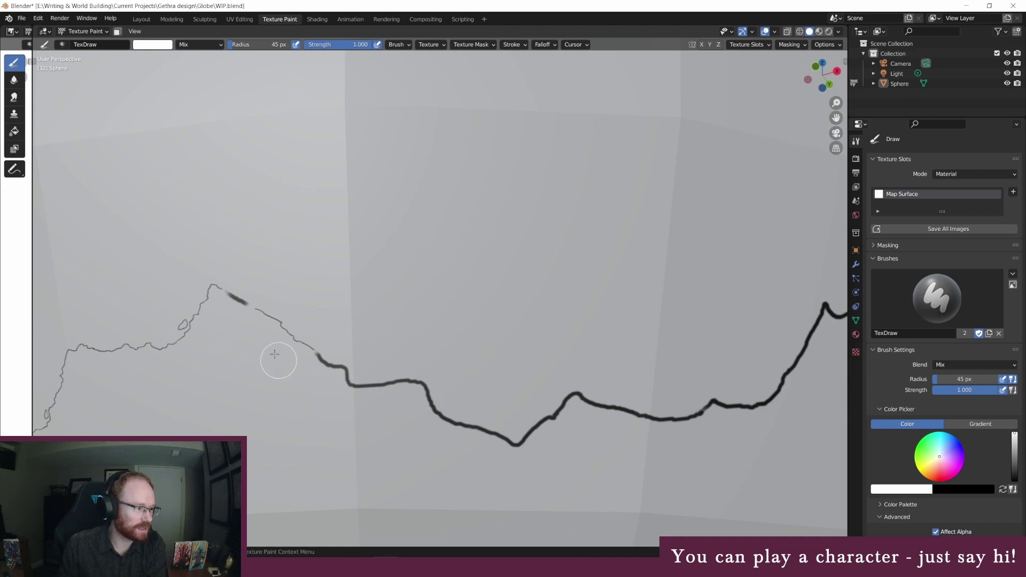
pyautogui.moveTo(250, 310); pyautogui.dragTo(232, 297)
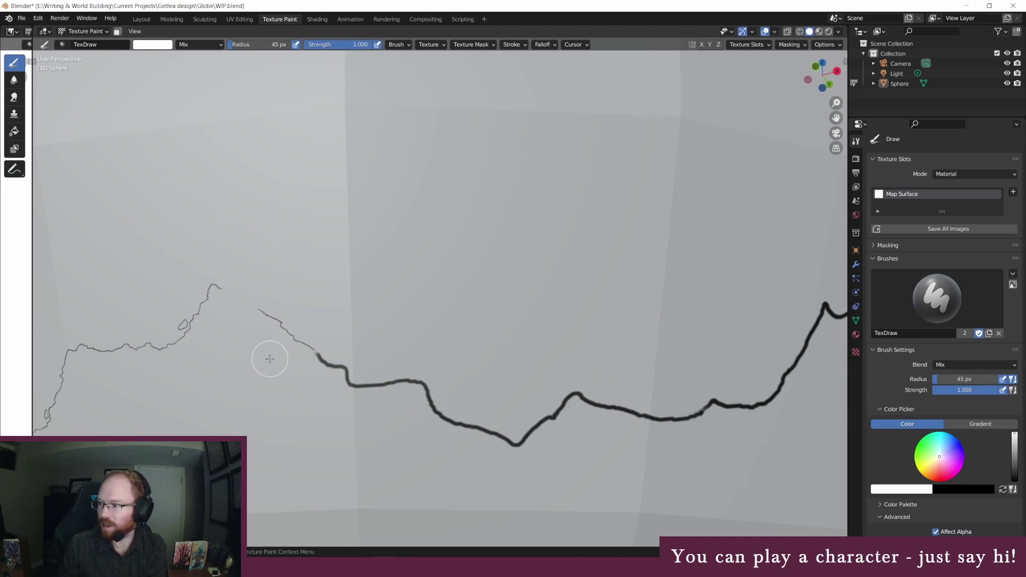
pyautogui.click(352, 390)
pyautogui.moveTo(353, 390)
pyautogui.mouseDown()
pyautogui.moveTo(400, 379)
pyautogui.moveTo(450, 424)
pyautogui.moveTo(430, 405)
pyautogui.moveTo(502, 436)
pyautogui.mouseUp()
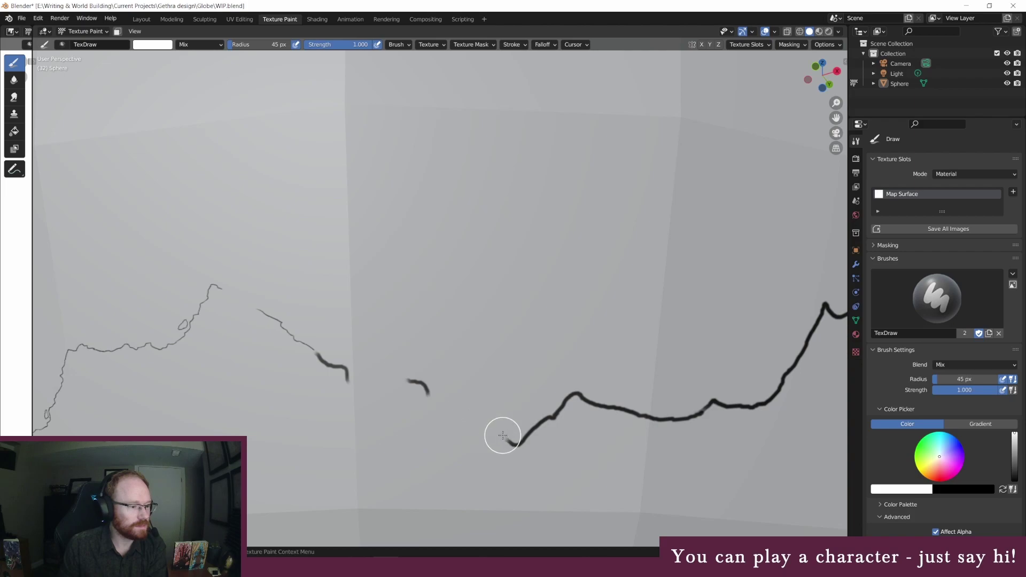
# Step: With a black 3 px brush, close the slope's gap and draw jagged coastline between the thick fragments, adding three small islands
pyautogui.click(257, 44)
pyautogui.write('3')
pyautogui.press('Return')
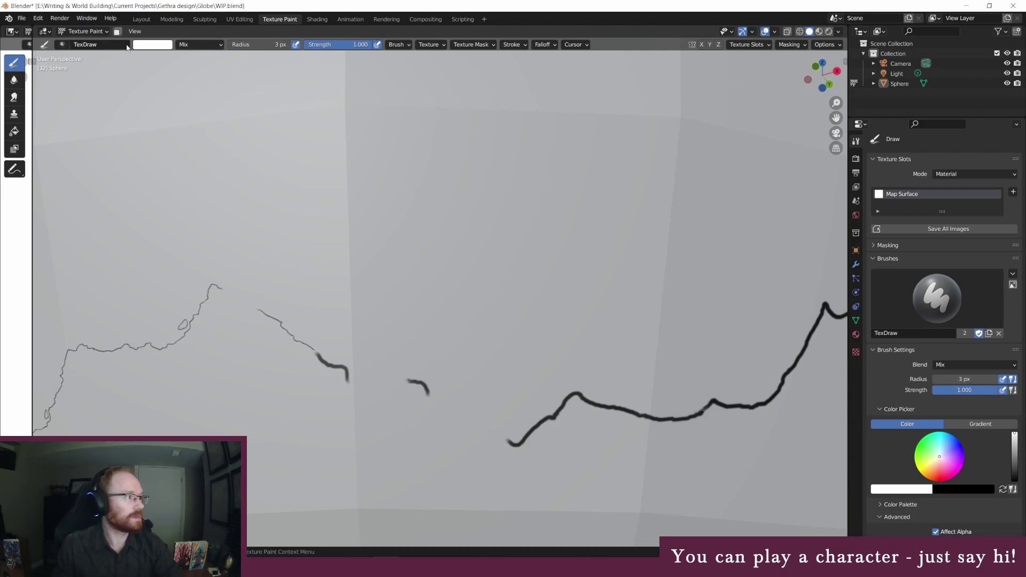
pyautogui.click(147, 45)
pyautogui.moveTo(218, 66); pyautogui.dragTo(219, 129)
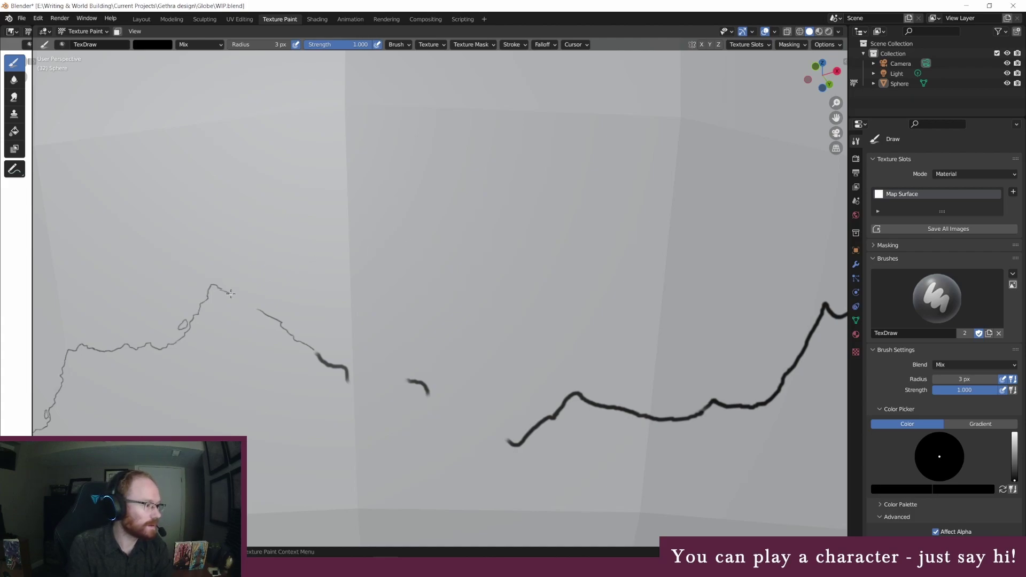
pyautogui.moveTo(237, 301); pyautogui.dragTo(246, 305)
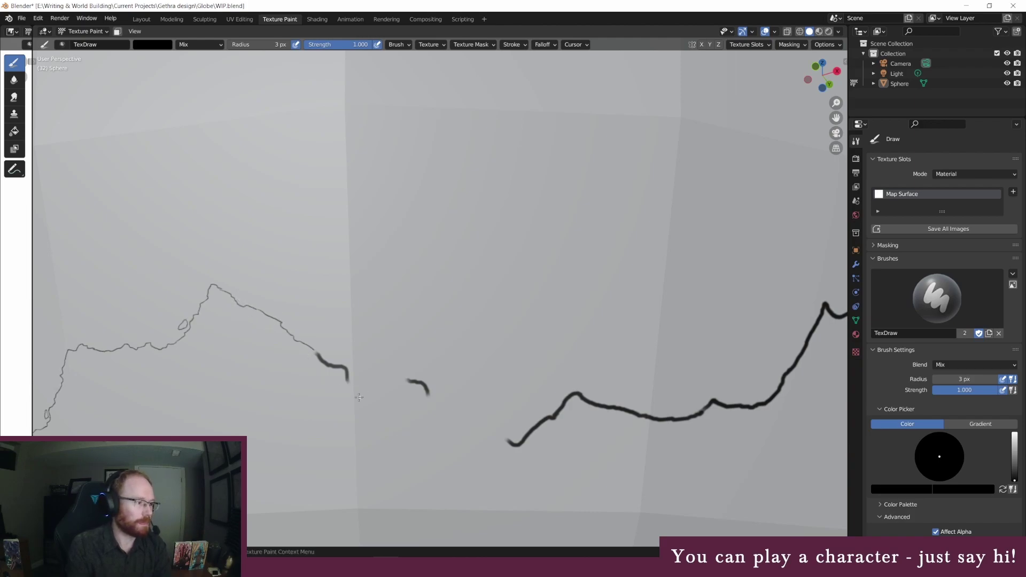
pyautogui.moveTo(352, 386)
pyautogui.mouseDown()
pyautogui.moveTo(400, 378)
pyautogui.moveTo(435, 406)
pyautogui.moveTo(463, 406)
pyautogui.moveTo(461, 421)
pyautogui.moveTo(502, 432)
pyautogui.mouseUp()
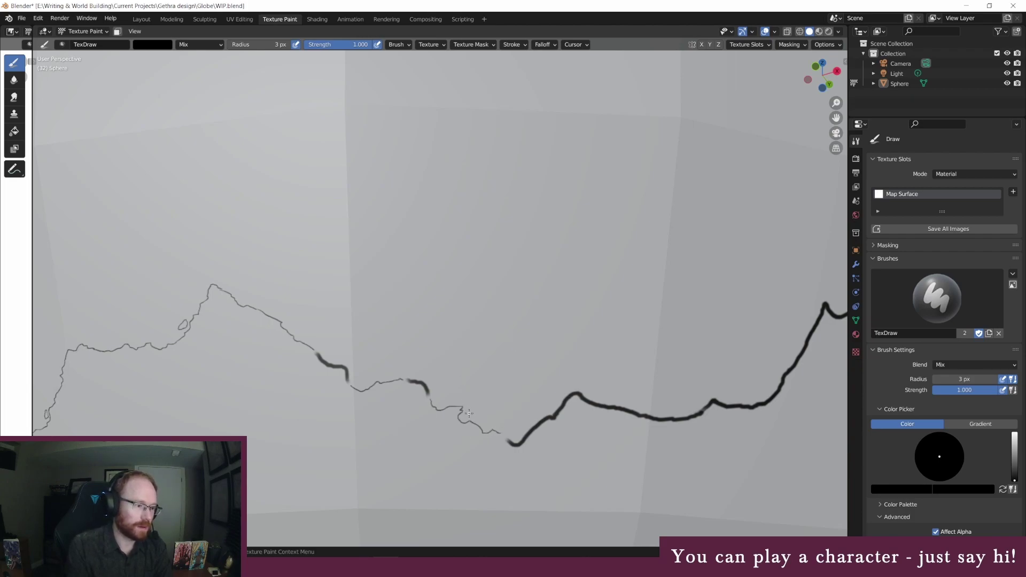
pyautogui.moveTo(462, 417); pyautogui.dragTo(473, 414)
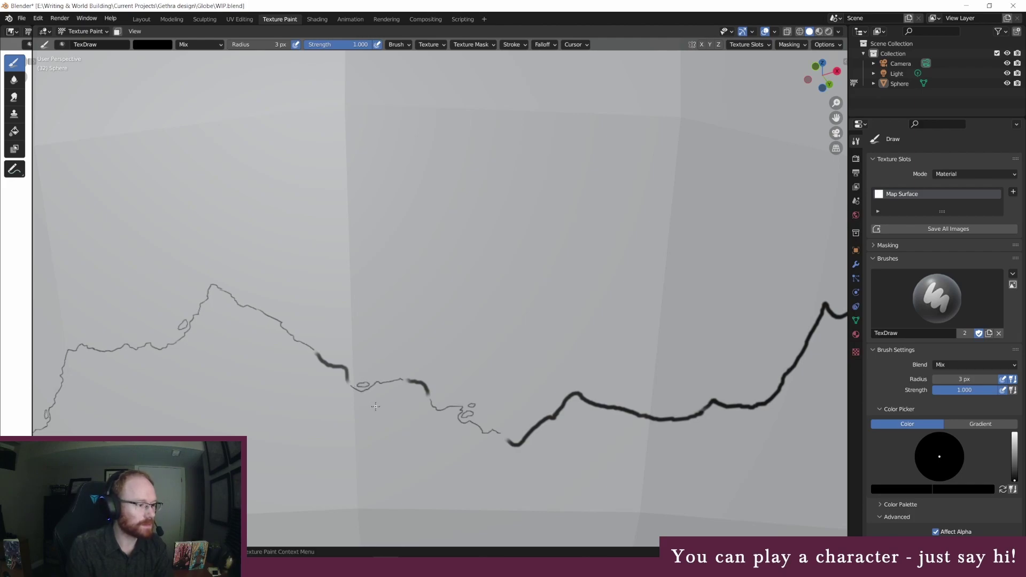
# Step: With a white 45 px brush, erase the two thick slope fragments and the thick line beyond the valley, leaving valley and hump guides
pyautogui.moveTo(360, 384)
pyautogui.mouseDown(button='middle')
pyautogui.moveTo(489, 396)
pyautogui.moveTo(615, 331)
pyautogui.moveTo(337, 263)
pyautogui.mouseUp(button='middle')
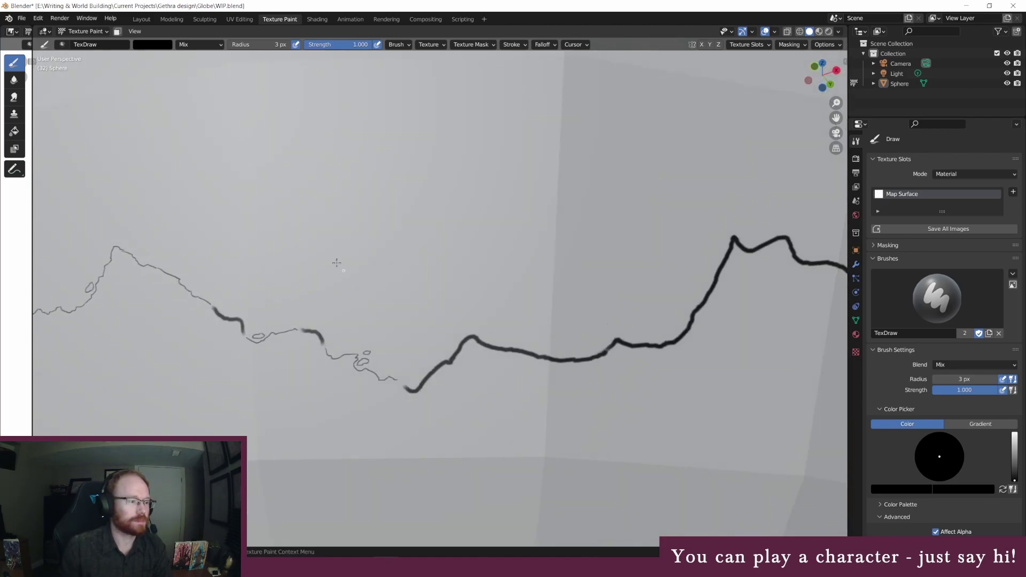
pyautogui.click(153, 44)
pyautogui.moveTo(218, 67); pyautogui.dragTo(220, 52)
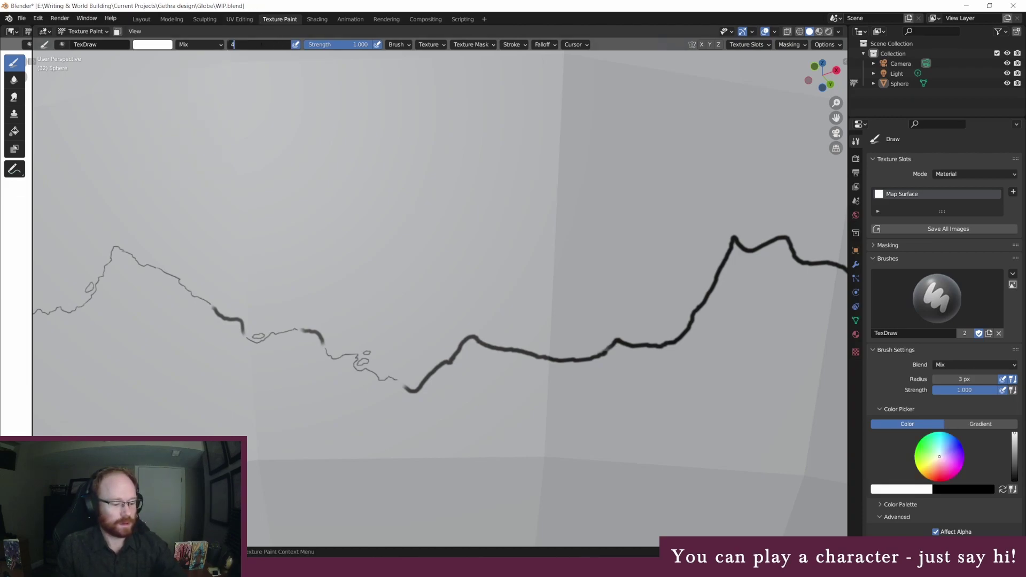
pyautogui.press('f')
pyautogui.click(270, 270)
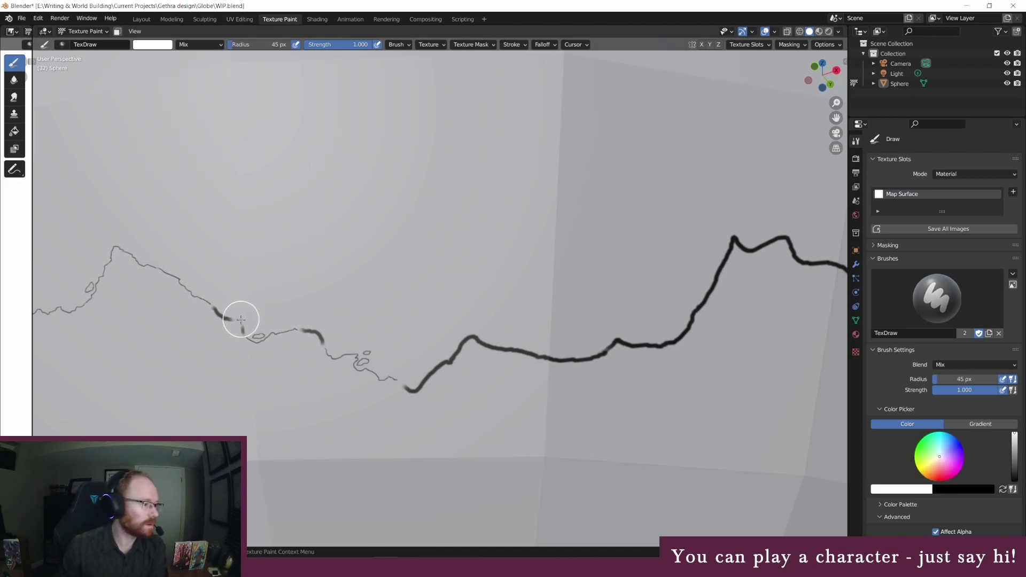
pyautogui.moveTo(243, 329); pyautogui.dragTo(215, 312)
pyautogui.moveTo(313, 329); pyautogui.dragTo(316, 337)
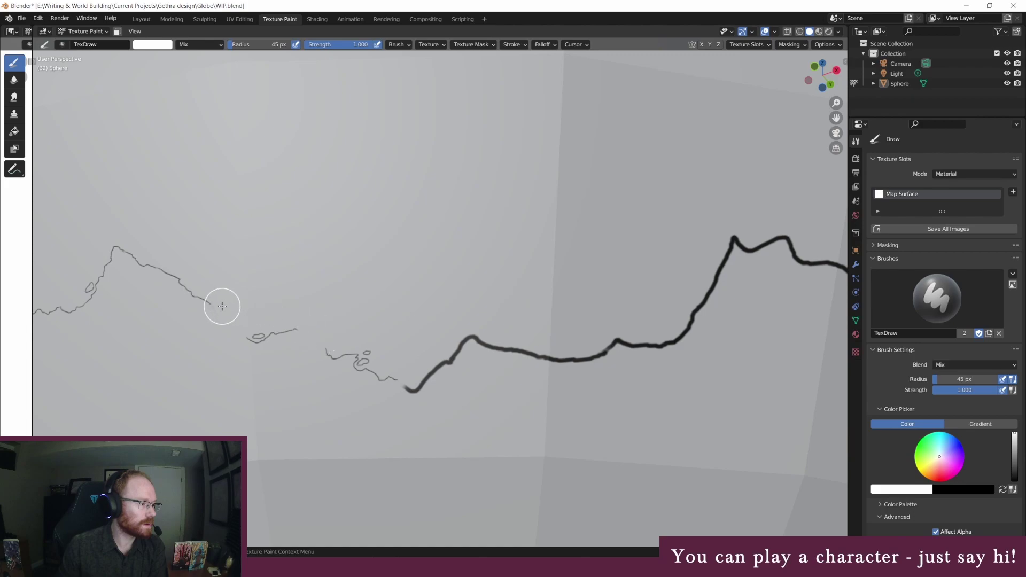
pyautogui.moveTo(420, 386); pyautogui.dragTo(463, 348)
pyautogui.moveTo(614, 360); pyautogui.dragTo(502, 348)
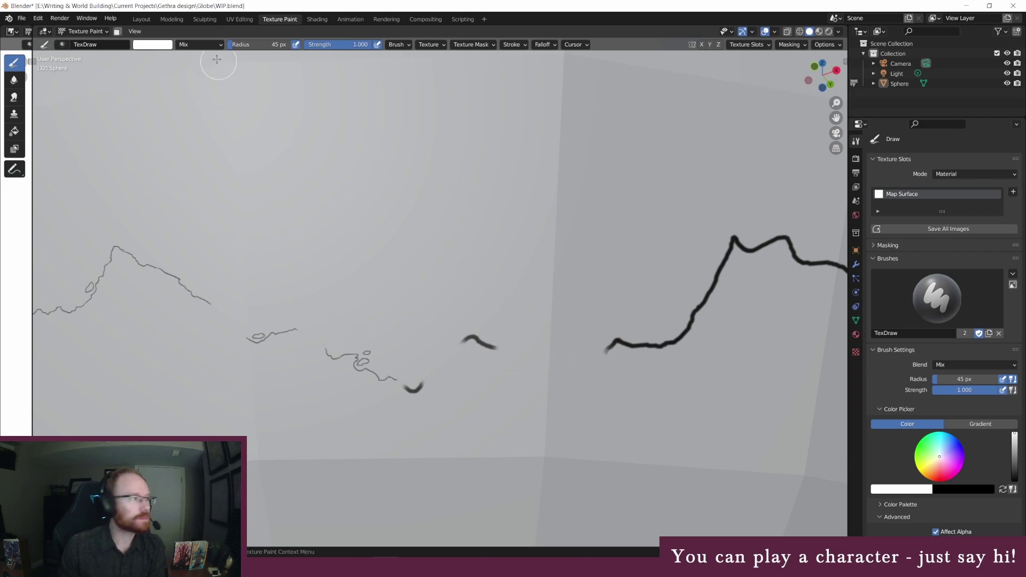
# Step: With a black 3 px brush, bridge the slope's erased gaps with coastline and islands, and draw jagged coastline on both sides of the hump
pyautogui.click(163, 44)
pyautogui.moveTo(218, 59); pyautogui.dragTo(218, 128)
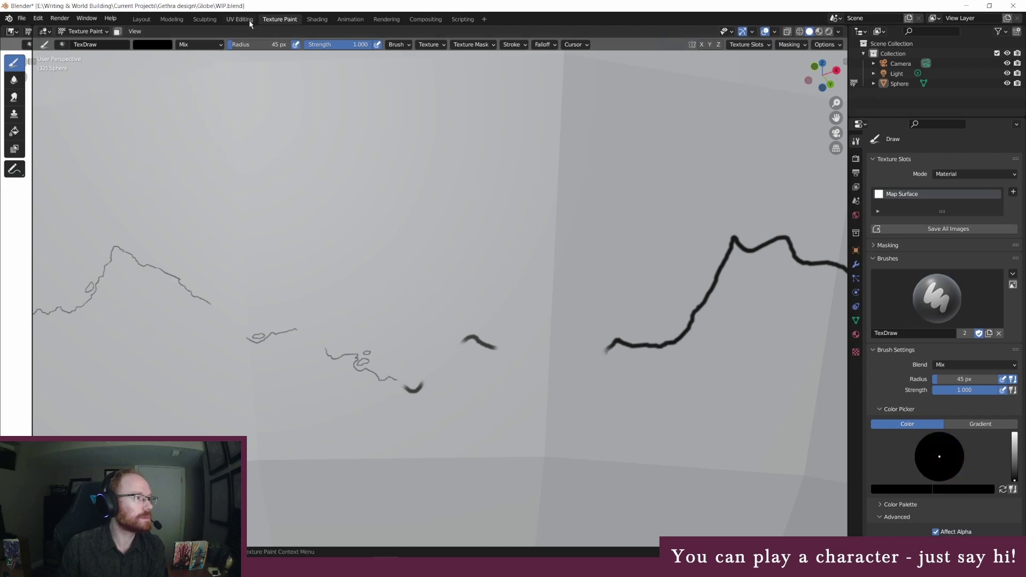
pyautogui.click(254, 45)
pyautogui.write('3')
pyautogui.press('Return')
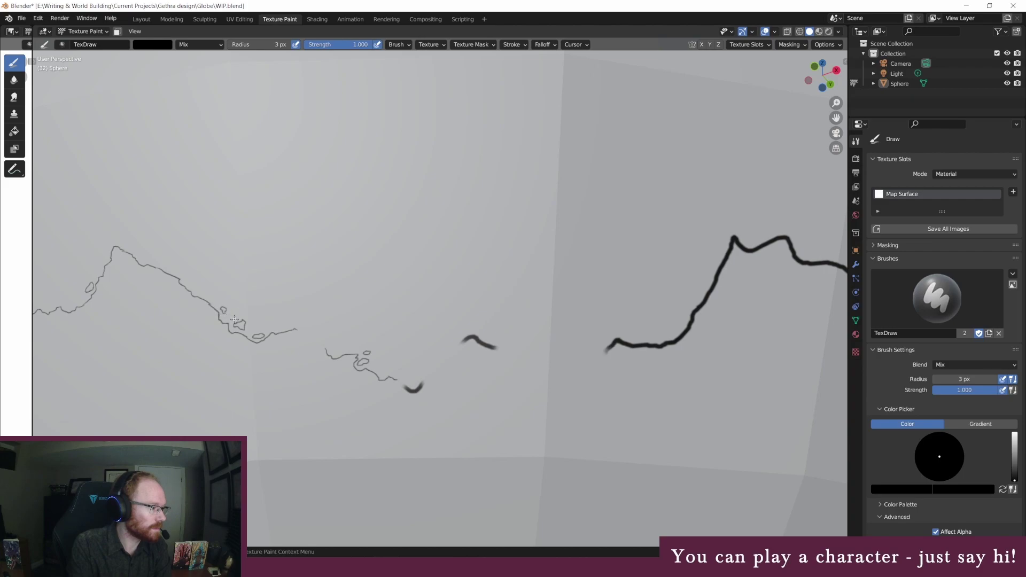
pyautogui.moveTo(296, 329)
pyautogui.mouseDown()
pyautogui.moveTo(301, 347)
pyautogui.moveTo(314, 333)
pyautogui.moveTo(326, 345)
pyautogui.mouseUp()
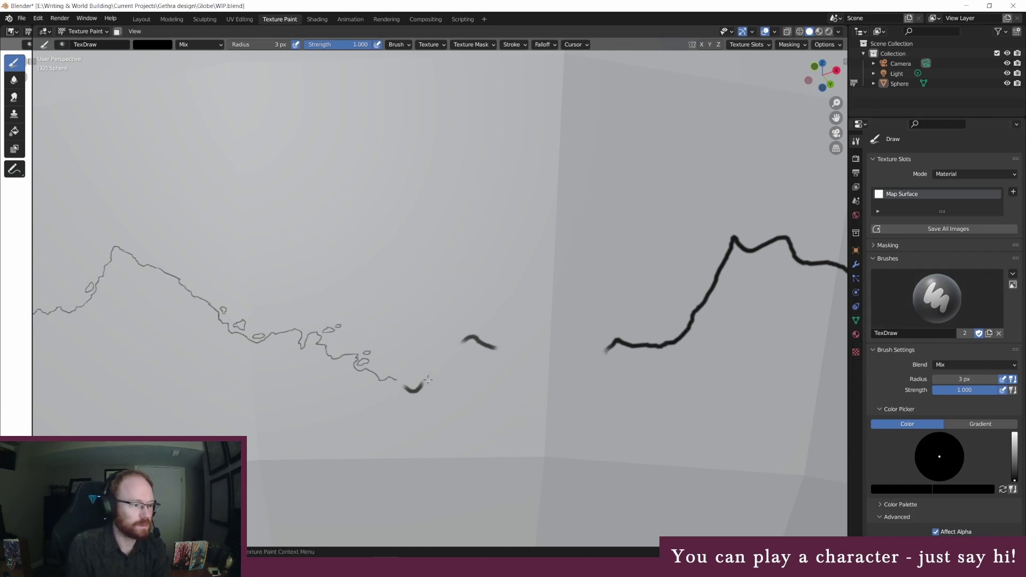
pyautogui.moveTo(429, 375); pyautogui.dragTo(458, 373)
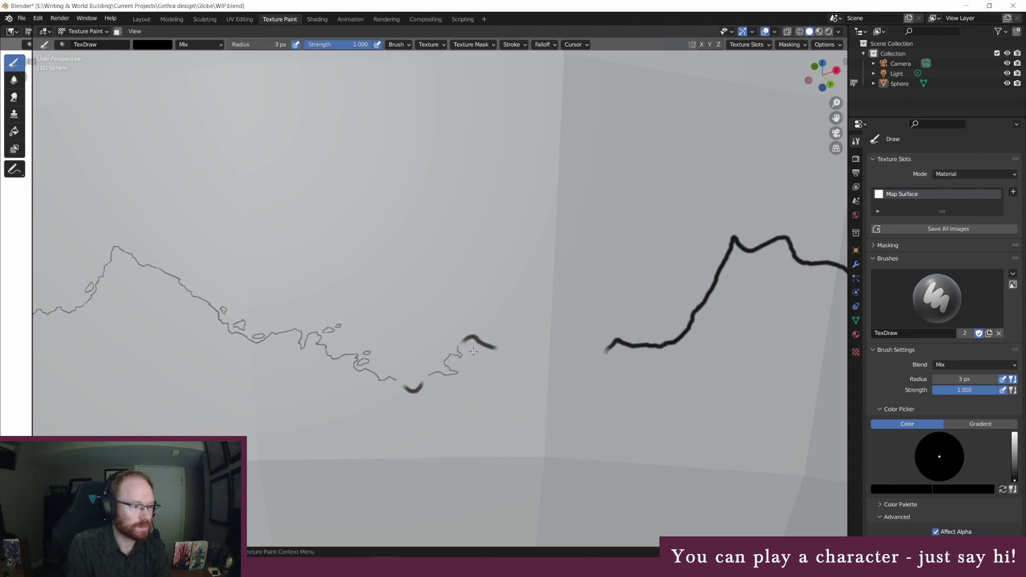
pyautogui.moveTo(509, 350)
pyautogui.mouseDown()
pyautogui.moveTo(533, 340)
pyautogui.moveTo(576, 352)
pyautogui.mouseUp()
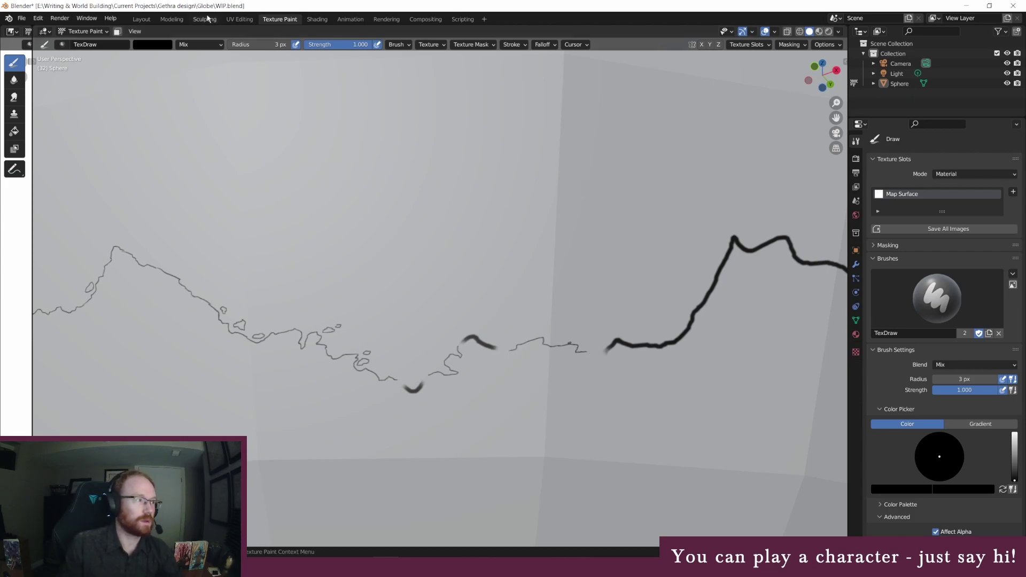
# Step: With a white 45 px brush, erase the valley and hump guide fragments and the far end of the thin line beyond the hump
pyautogui.click(162, 45)
pyautogui.click(219, 63)
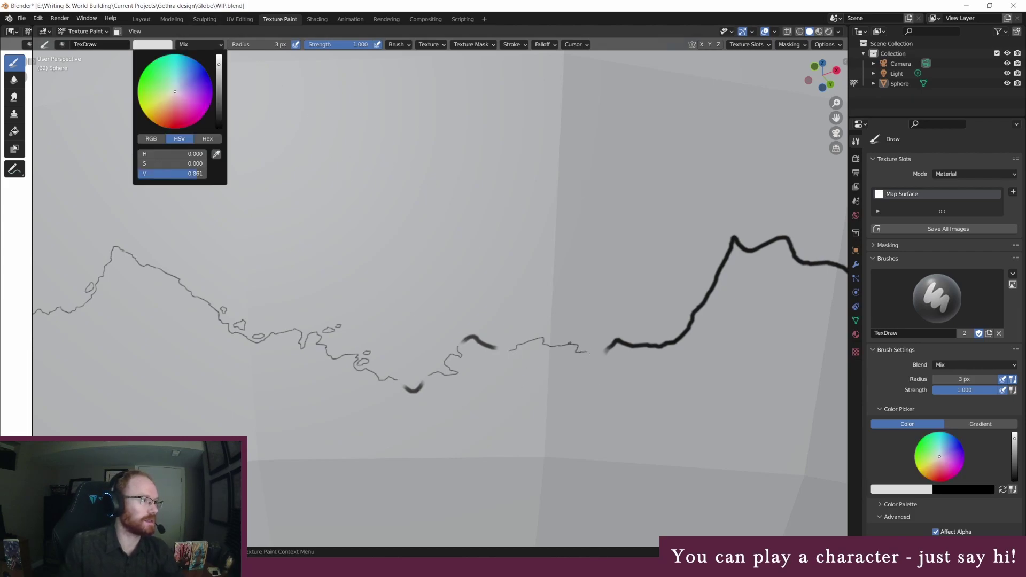
pyautogui.click(257, 46)
pyautogui.write('4')
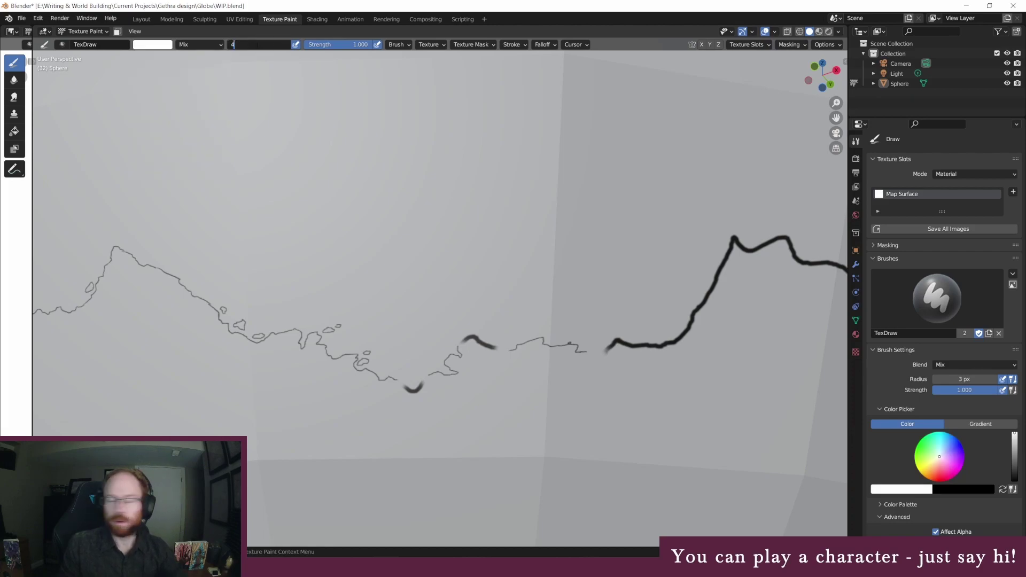
pyautogui.write('5')
pyautogui.press('Return')
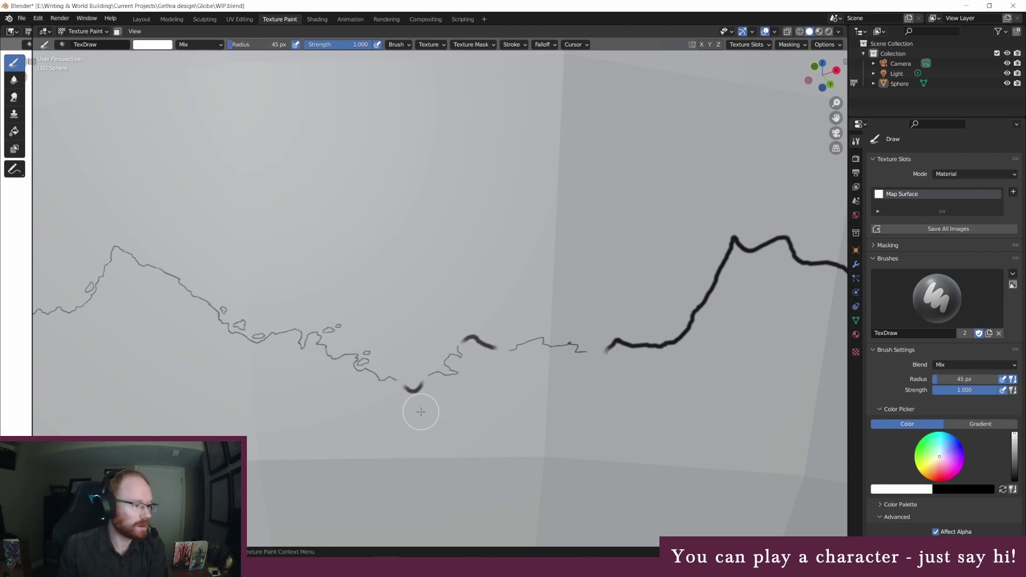
pyautogui.moveTo(420, 395)
pyautogui.mouseDown()
pyautogui.moveTo(407, 387)
pyautogui.moveTo(415, 381)
pyautogui.mouseUp()
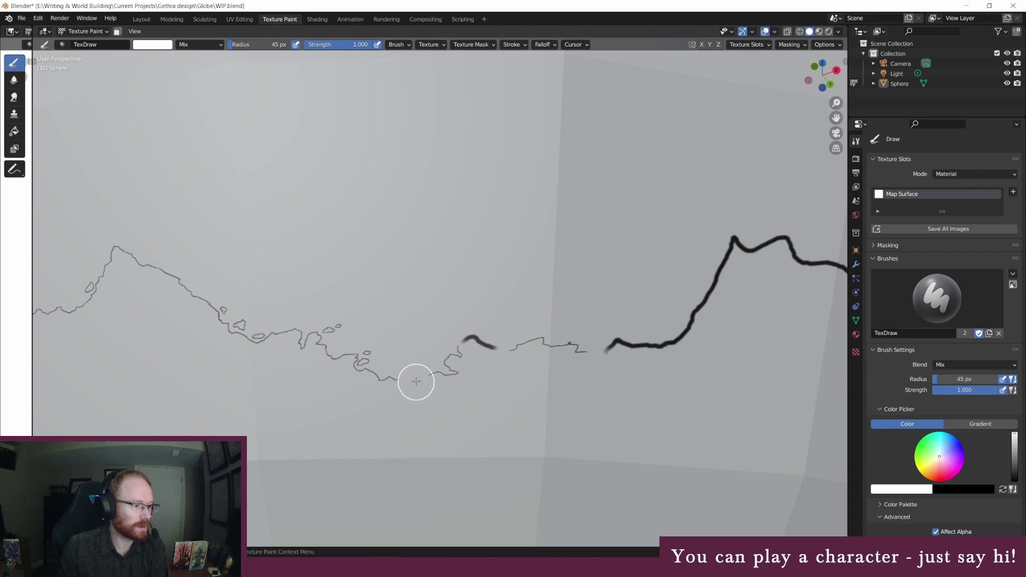
pyautogui.moveTo(486, 337)
pyautogui.mouseDown()
pyautogui.moveTo(465, 343)
pyautogui.moveTo(493, 350)
pyautogui.mouseUp()
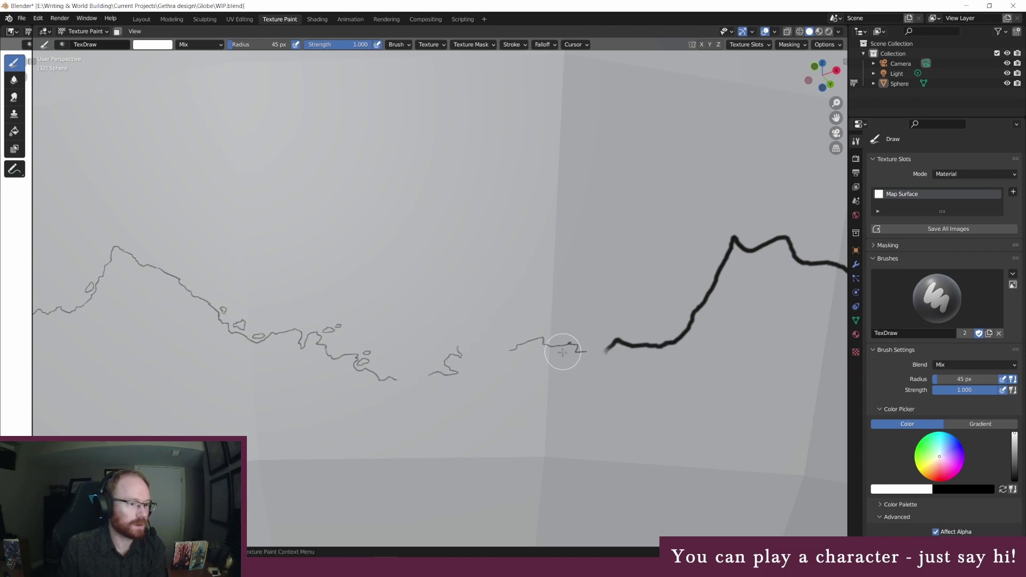
pyautogui.moveTo(537, 321)
pyautogui.mouseDown()
pyautogui.moveTo(609, 334)
pyautogui.moveTo(563, 348)
pyautogui.mouseUp()
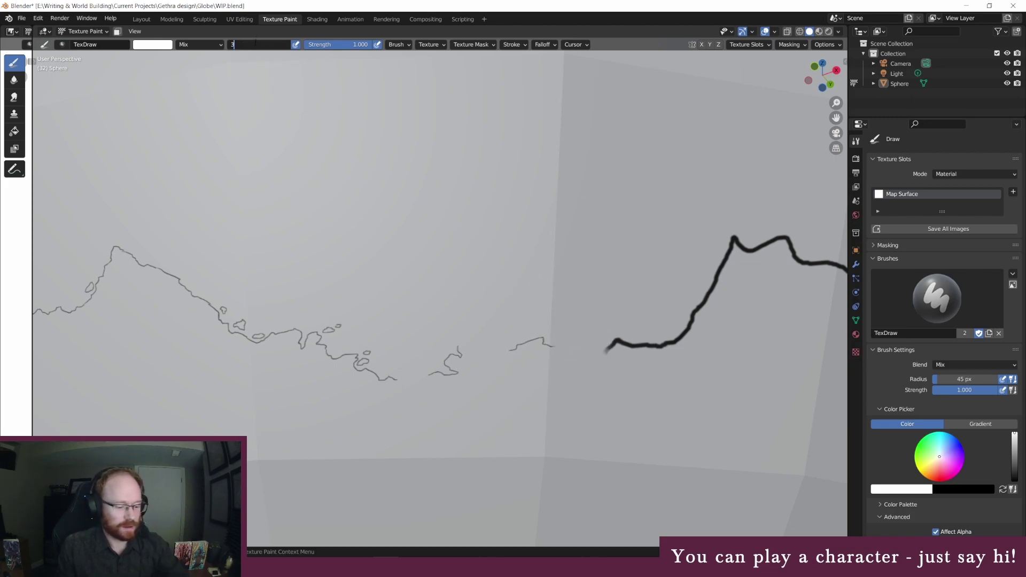
# Step: With a black 3 px brush, bridge the gaps around the valley and hump, extend the jagged coastline to the thick line, and add small islands
pyautogui.moveTo(235, 45); pyautogui.dragTo(214, 33)
pyautogui.click(168, 44)
pyautogui.moveTo(212, 73); pyautogui.dragTo(218, 129)
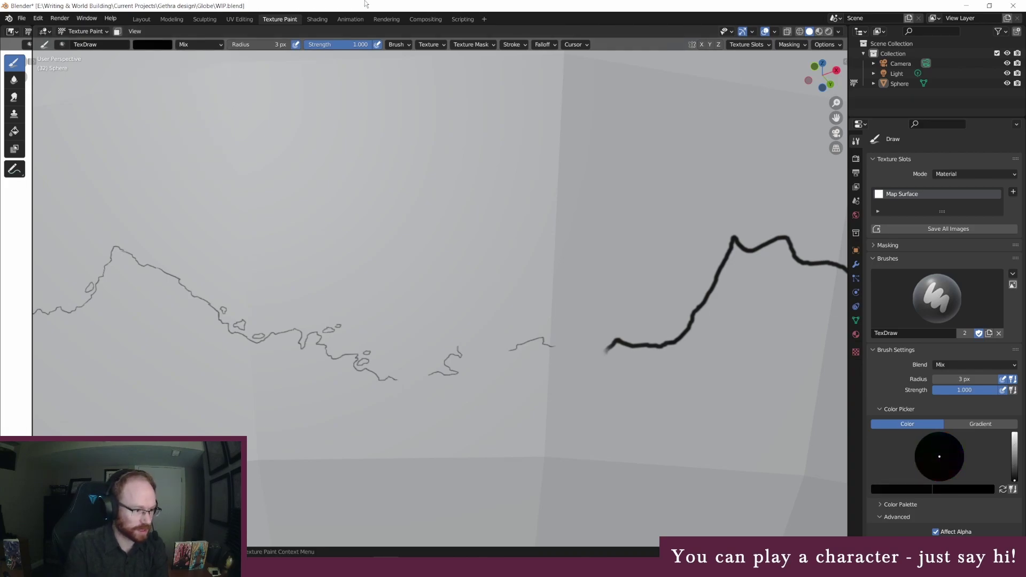
pyautogui.moveTo(396, 380); pyautogui.dragTo(429, 376)
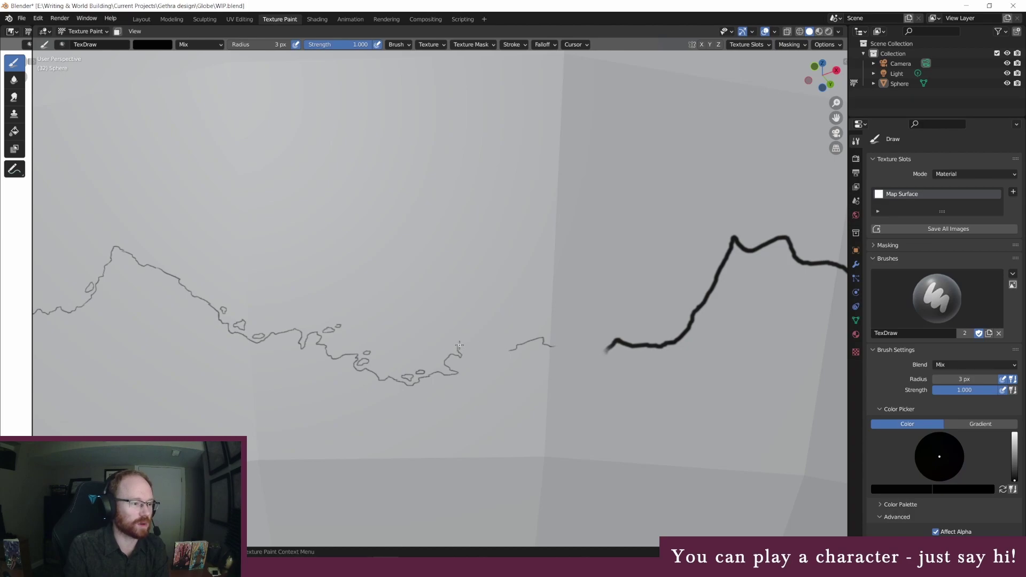
pyautogui.moveTo(460, 344); pyautogui.dragTo(493, 351)
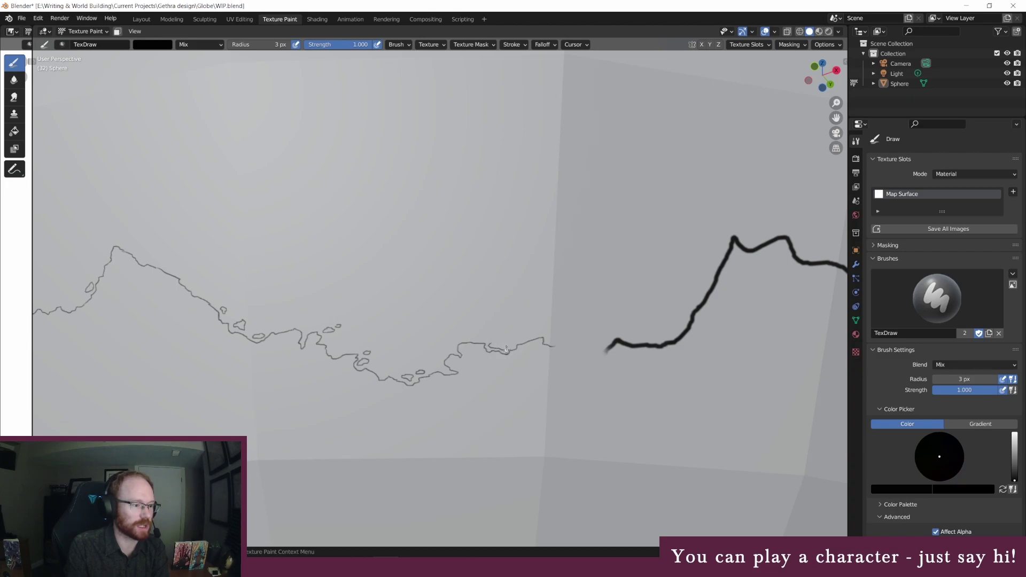
pyautogui.moveTo(511, 345); pyautogui.dragTo(502, 343)
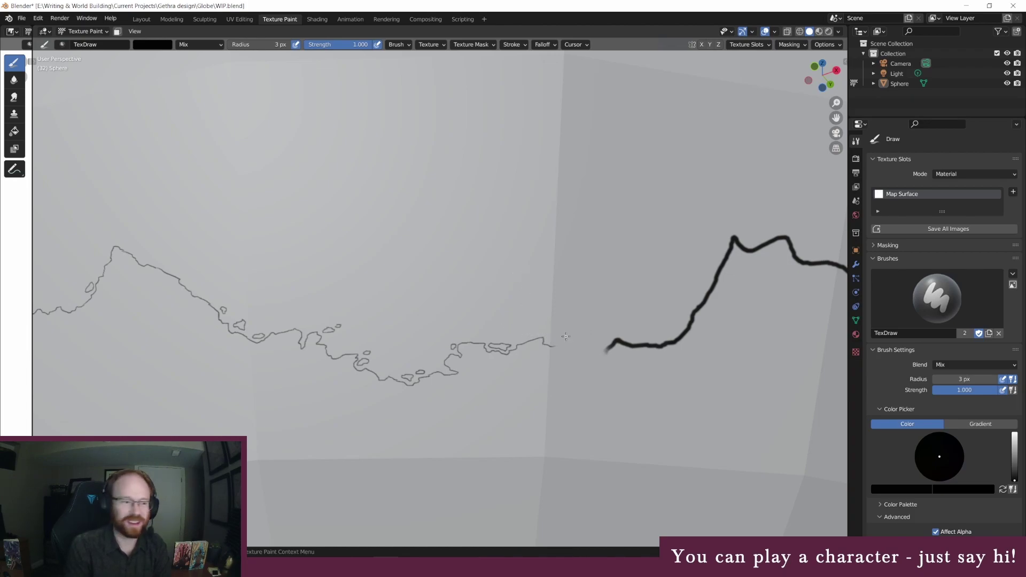
pyautogui.moveTo(550, 348); pyautogui.dragTo(603, 355)
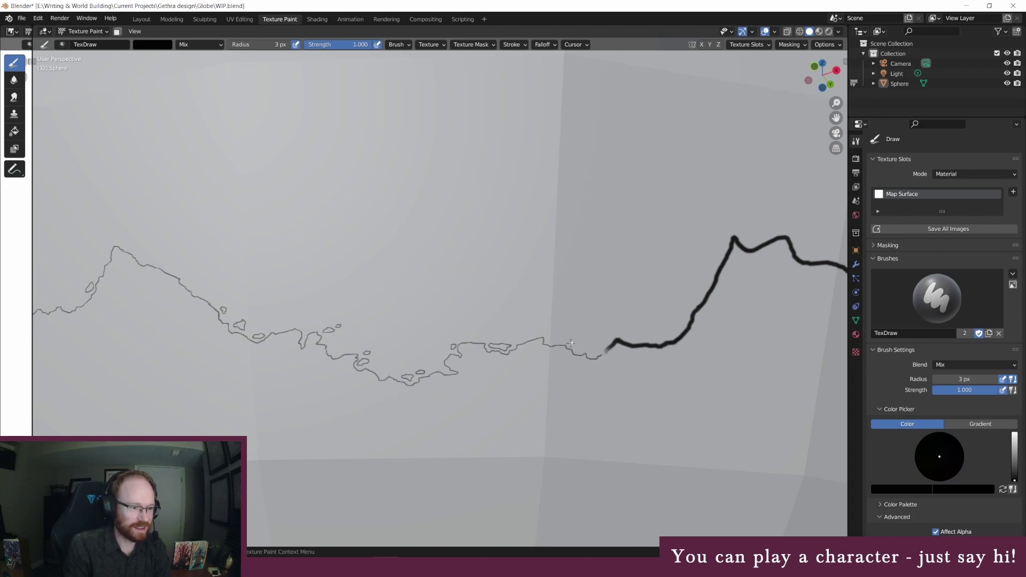
pyautogui.moveTo(578, 348)
pyautogui.mouseDown()
pyautogui.moveTo(602, 349)
pyautogui.moveTo(551, 342)
pyautogui.moveTo(560, 339)
pyautogui.mouseUp()
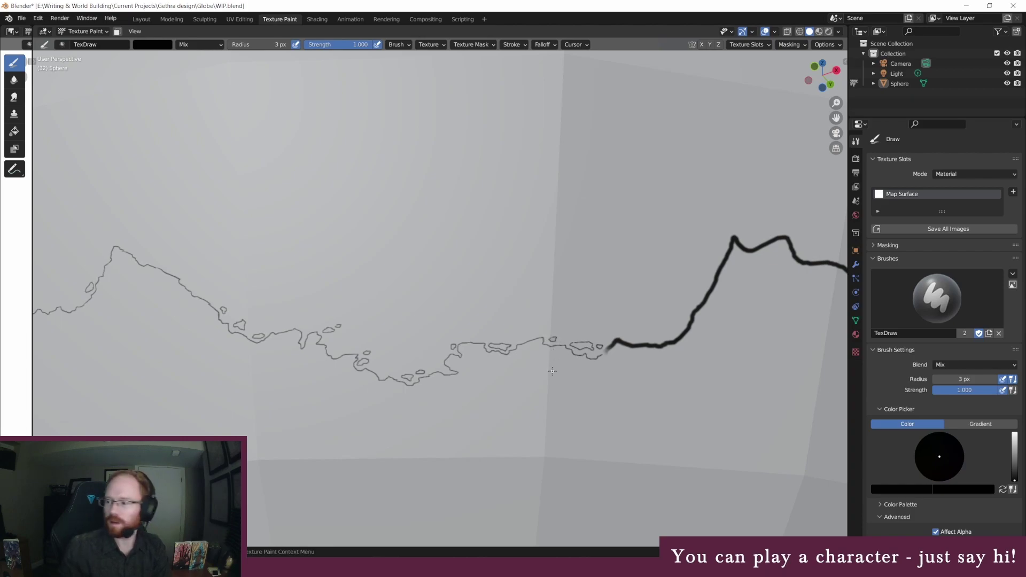
# Step: With a white 45 px brush, erase stretches of the next thick rising slope and its twin-peaked ridge, leaving short guide fragments
pyautogui.moveTo(628, 396)
pyautogui.mouseDown(button='middle')
pyautogui.moveTo(508, 321)
pyautogui.moveTo(287, 146)
pyautogui.mouseUp(button='middle')
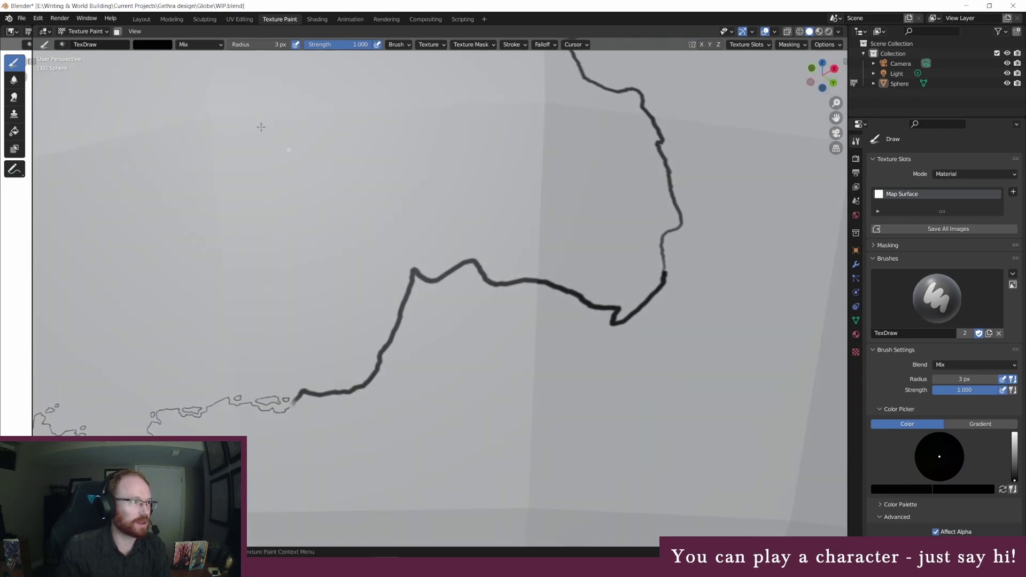
pyautogui.click(253, 44)
pyautogui.write('45')
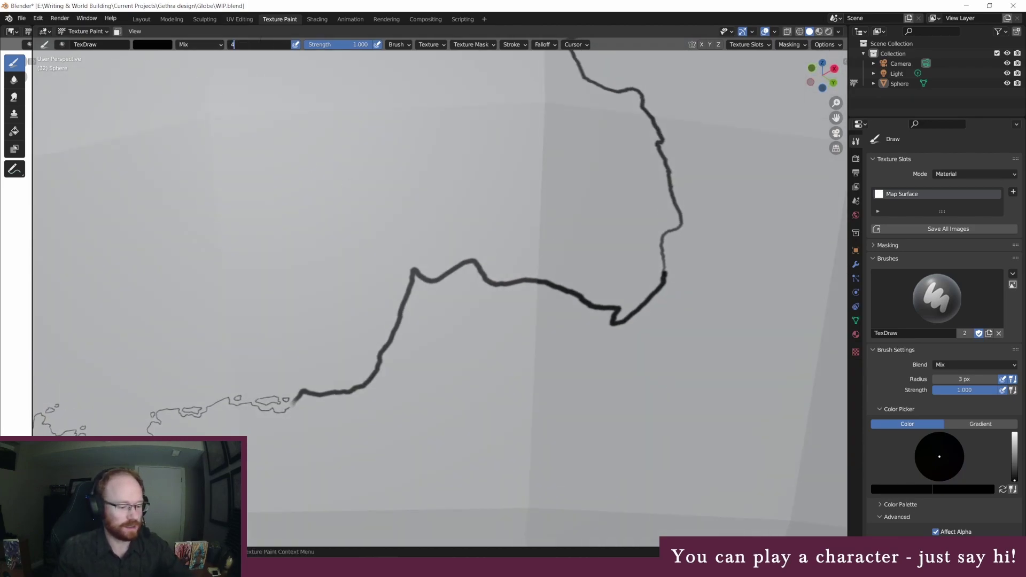
pyautogui.press('Return')
pyautogui.click(152, 44)
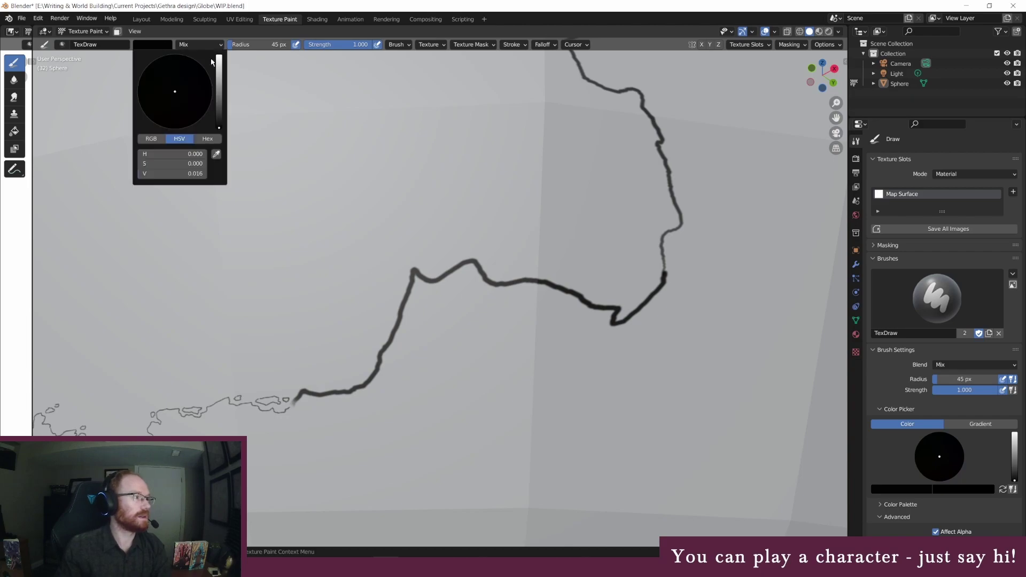
pyautogui.click(218, 57)
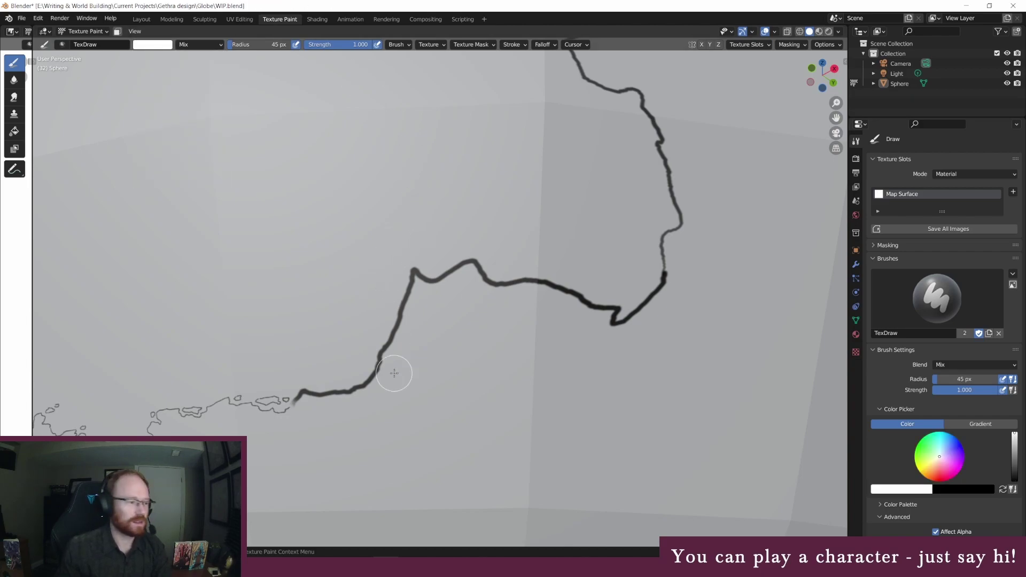
pyautogui.moveTo(322, 387)
pyautogui.mouseDown()
pyautogui.moveTo(350, 383)
pyautogui.moveTo(339, 396)
pyautogui.moveTo(378, 367)
pyautogui.moveTo(408, 291)
pyautogui.moveTo(390, 337)
pyautogui.mouseUp()
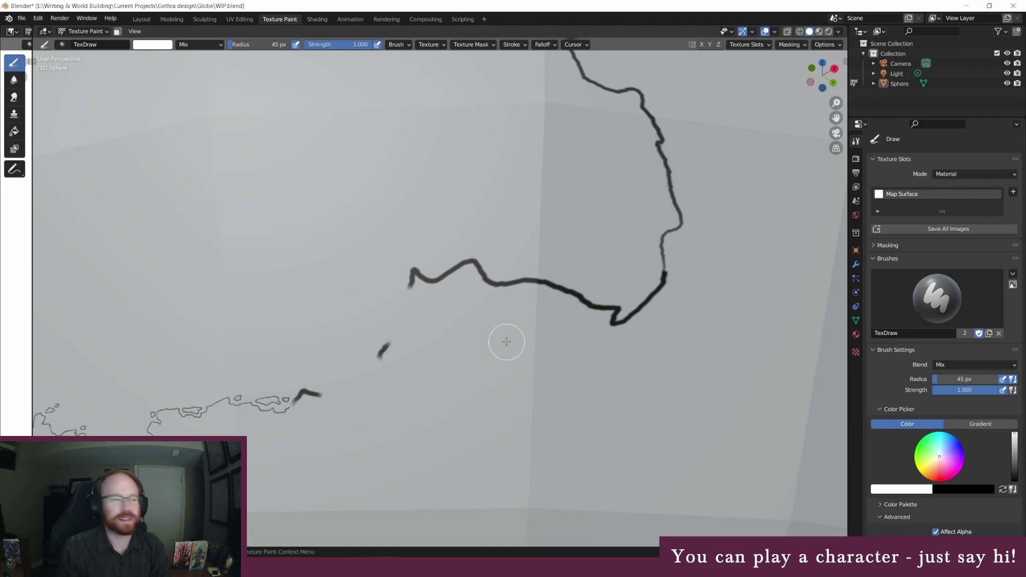
pyautogui.moveTo(499, 287); pyautogui.dragTo(582, 298)
pyautogui.moveTo(466, 278)
pyautogui.mouseDown()
pyautogui.moveTo(442, 266)
pyautogui.moveTo(438, 278)
pyautogui.moveTo(464, 268)
pyautogui.mouseUp()
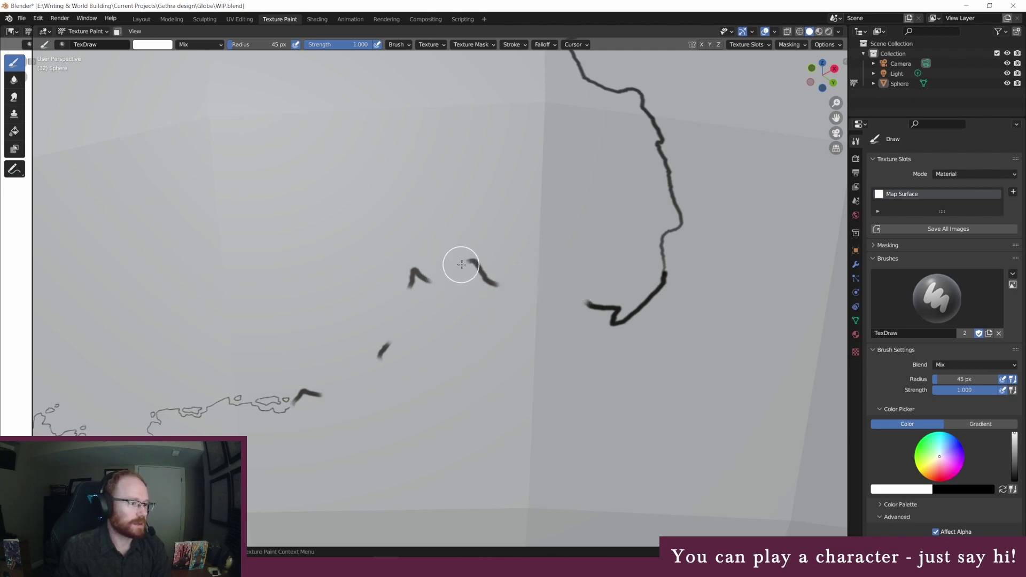
# Step: With a black 3 px brush, draw jagged coastline between the thick fragments of the slope and twin-peaked ridge, adding small islands alongside
pyautogui.click(152, 45)
pyautogui.moveTo(219, 56); pyautogui.dragTo(219, 129)
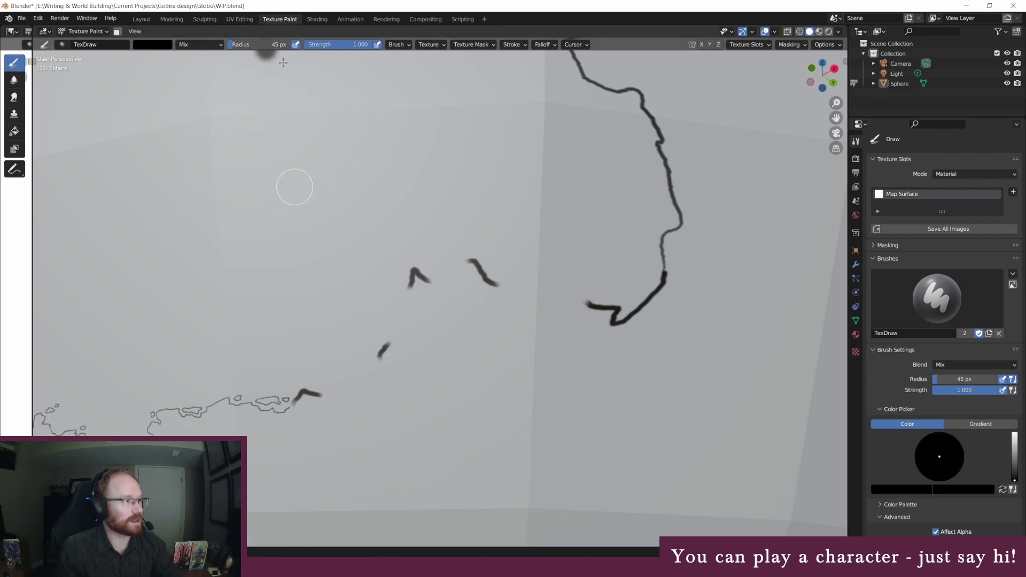
pyautogui.click(271, 47)
pyautogui.write('3')
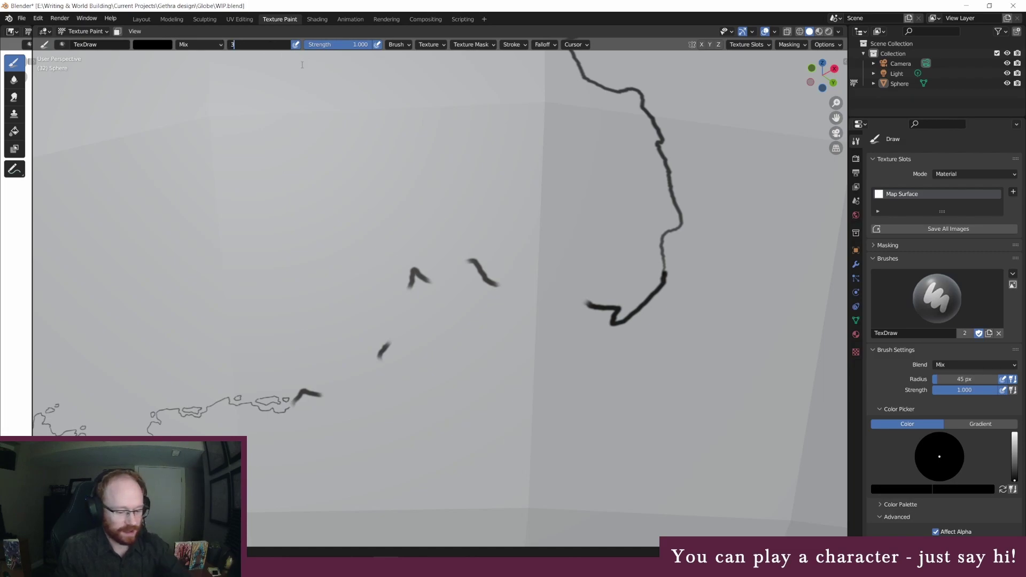
pyautogui.press('Return')
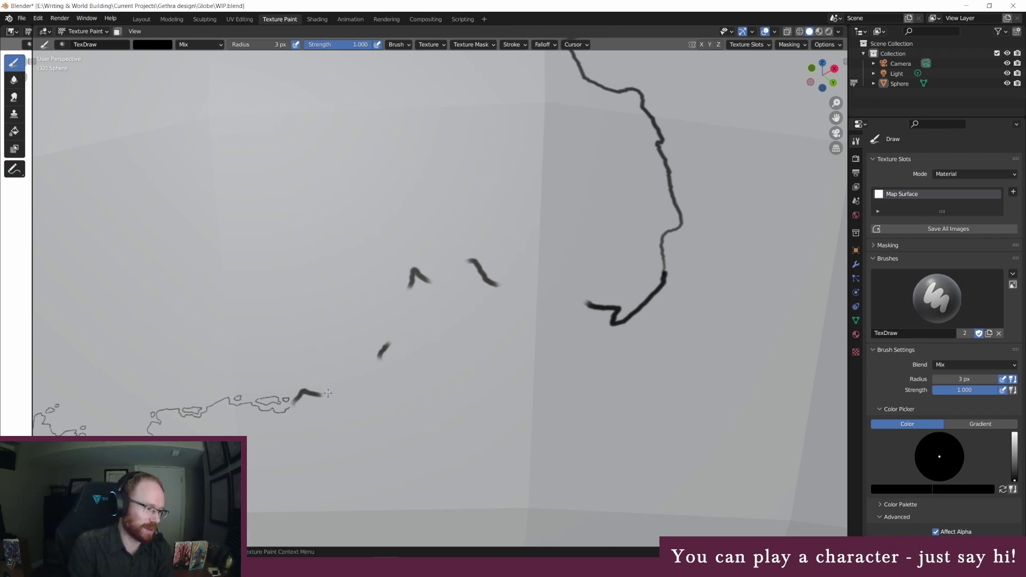
pyautogui.moveTo(331, 393)
pyautogui.mouseDown()
pyautogui.moveTo(362, 368)
pyautogui.moveTo(374, 381)
pyautogui.moveTo(372, 365)
pyautogui.mouseUp()
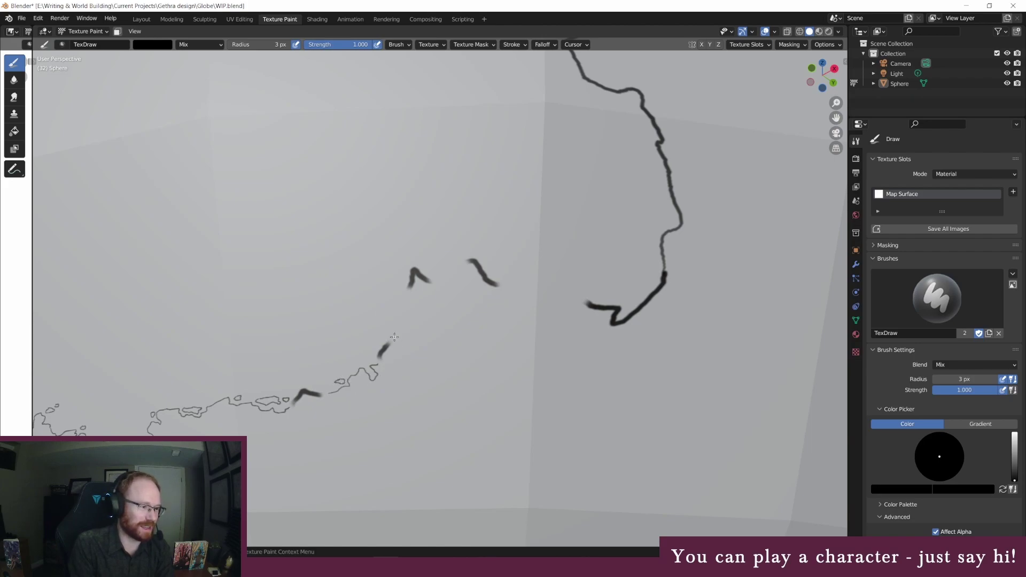
pyautogui.moveTo(402, 331)
pyautogui.mouseDown()
pyautogui.moveTo(401, 315)
pyautogui.moveTo(418, 309)
pyautogui.moveTo(410, 304)
pyautogui.mouseUp()
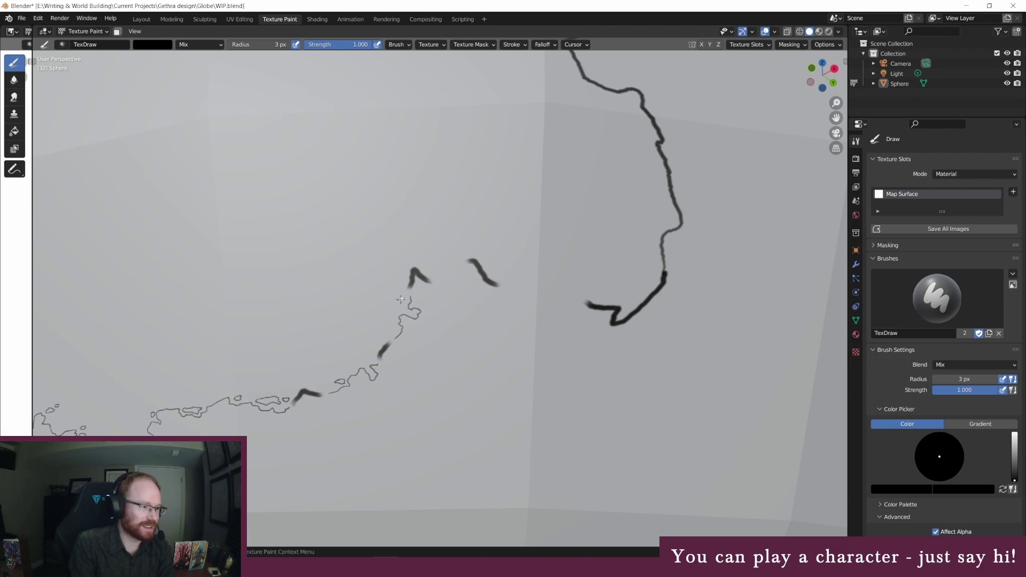
pyautogui.moveTo(409, 300); pyautogui.dragTo(402, 298)
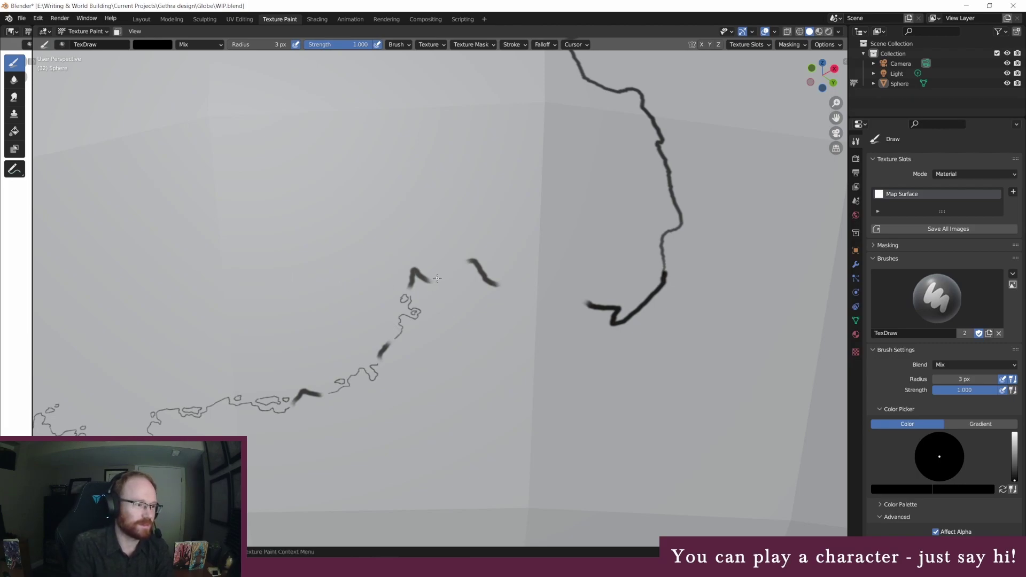
pyautogui.moveTo(436, 278)
pyautogui.mouseDown()
pyautogui.moveTo(458, 272)
pyautogui.moveTo(457, 252)
pyautogui.mouseUp()
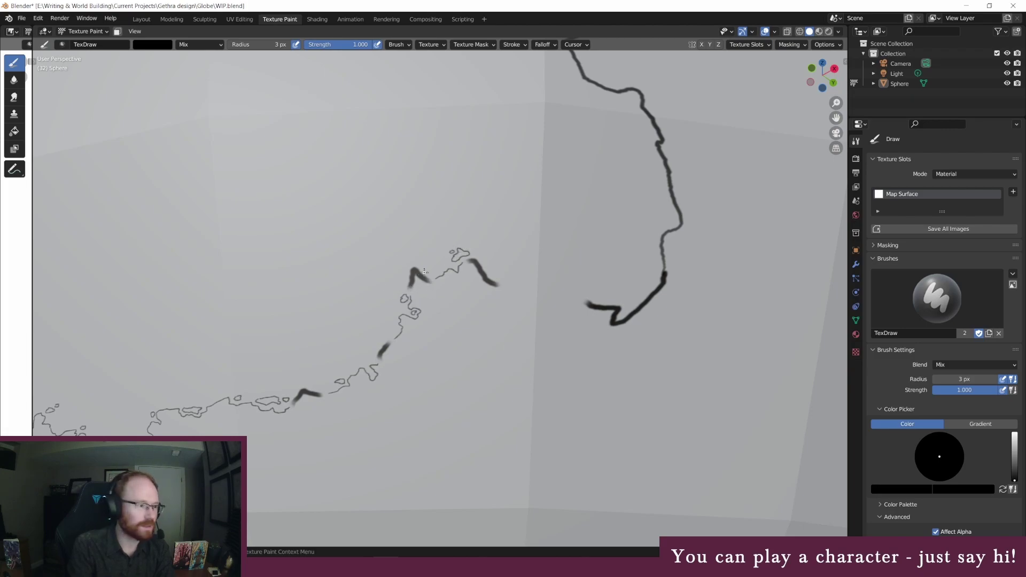
pyautogui.moveTo(427, 267)
pyautogui.mouseDown()
pyautogui.moveTo(445, 267)
pyautogui.moveTo(437, 264)
pyautogui.mouseUp()
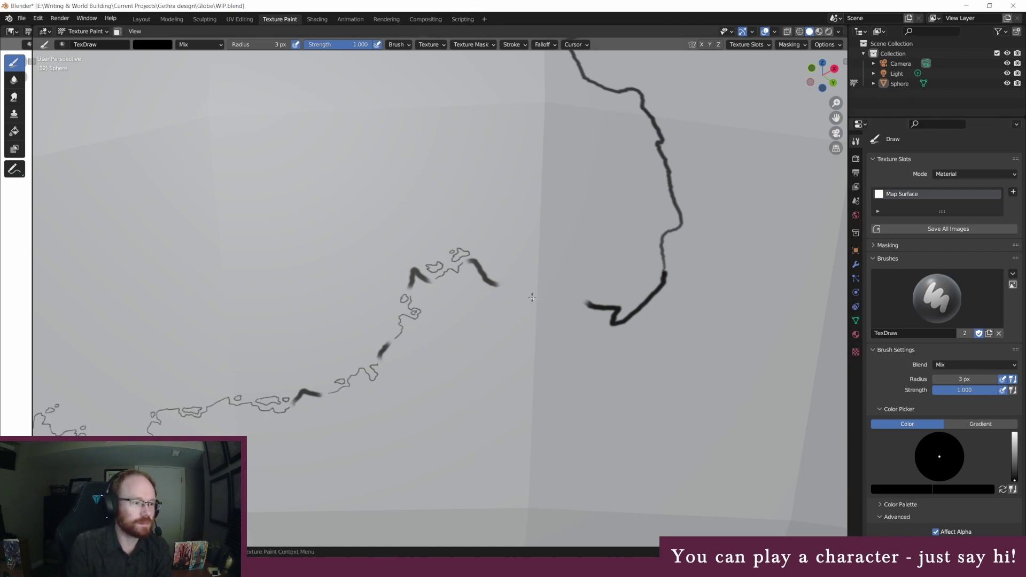
pyautogui.moveTo(523, 284); pyautogui.dragTo(579, 300)
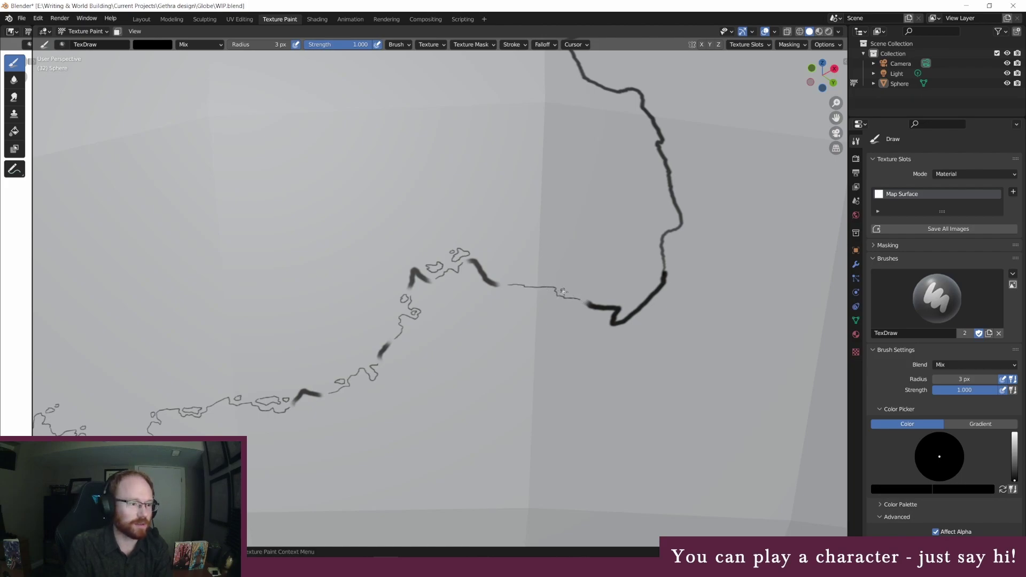
pyautogui.moveTo(573, 287)
pyautogui.mouseDown()
pyautogui.moveTo(561, 292)
pyautogui.moveTo(577, 293)
pyautogui.mouseUp()
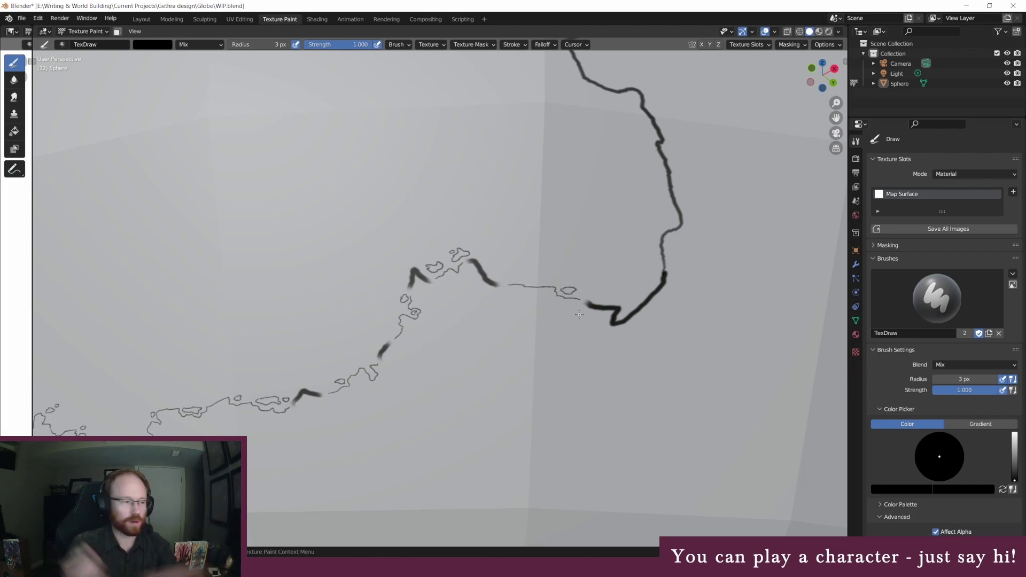
# Step: With a white 45 px brush, erase the four thick guide fragments along the rising slope and both ridge peaks
pyautogui.click(257, 45)
pyautogui.write('45')
pyautogui.press('Return')
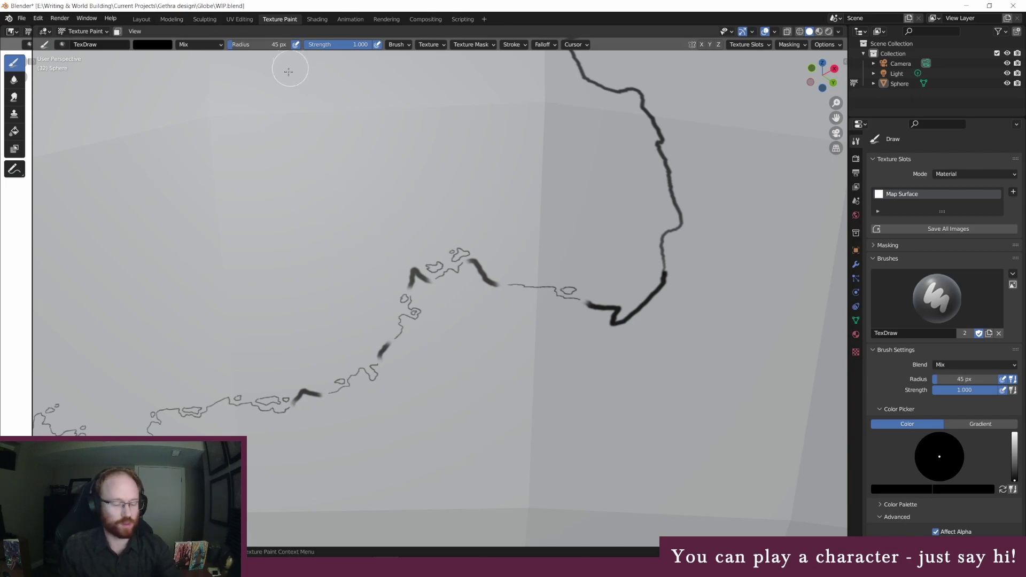
pyautogui.moveTo(317, 394); pyautogui.dragTo(309, 395)
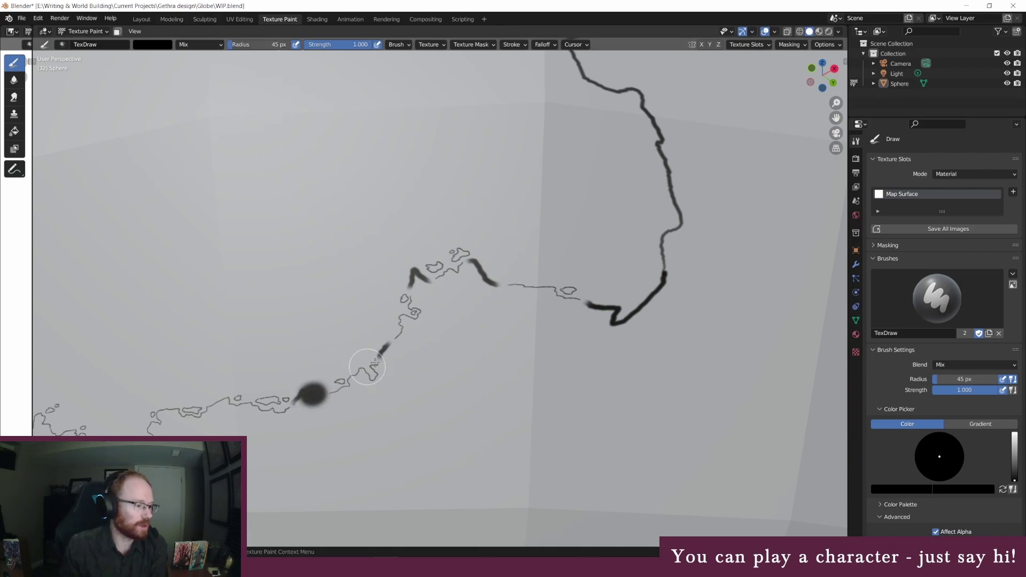
pyautogui.hotkey('ctrl', 'z')
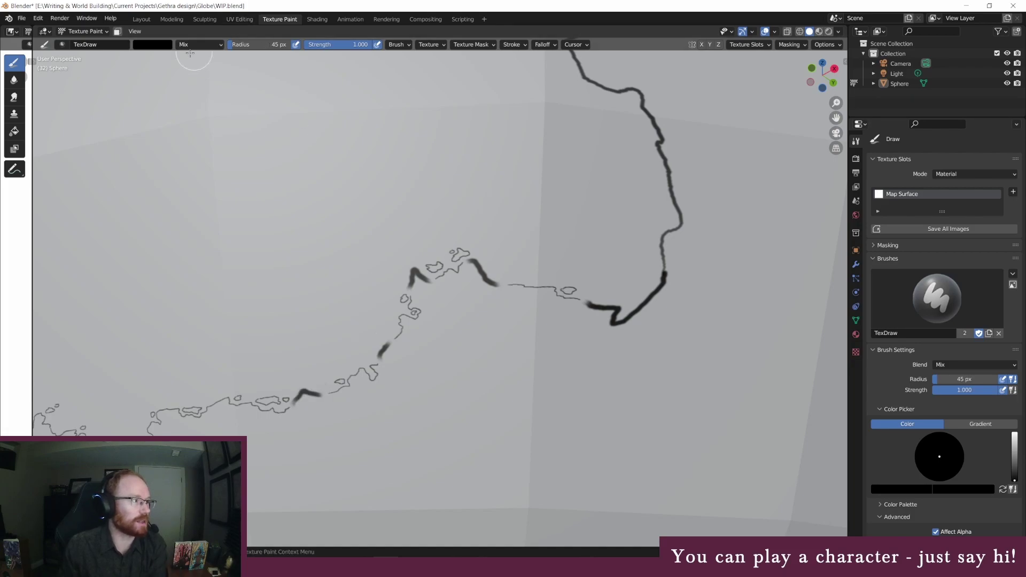
pyautogui.click(168, 47)
pyautogui.click(219, 56)
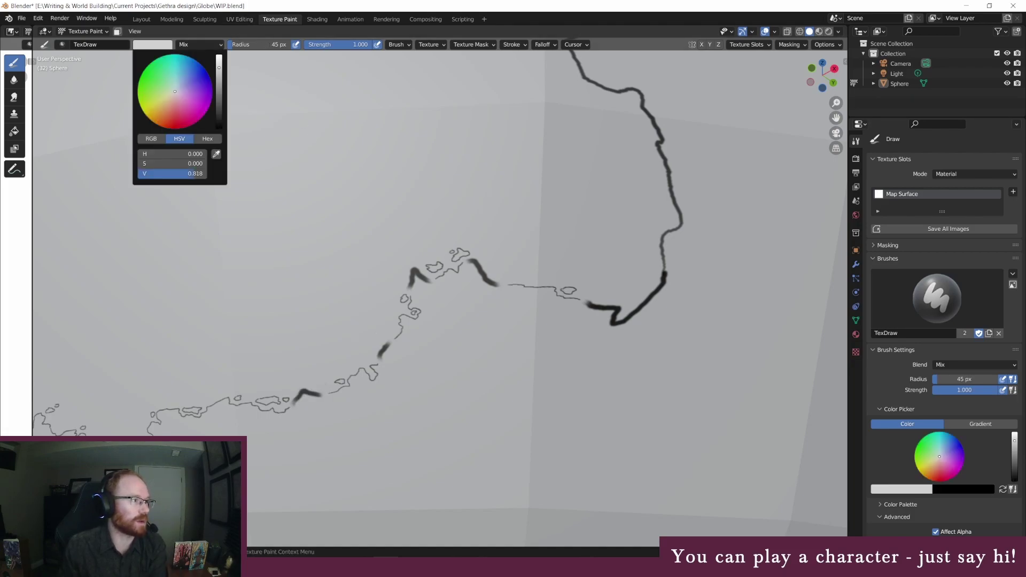
pyautogui.moveTo(313, 394)
pyautogui.mouseDown()
pyautogui.moveTo(296, 399)
pyautogui.moveTo(314, 394)
pyautogui.moveTo(307, 403)
pyautogui.mouseUp()
pyautogui.moveTo(398, 352)
pyautogui.mouseDown()
pyautogui.moveTo(380, 351)
pyautogui.moveTo(420, 287)
pyautogui.moveTo(408, 273)
pyautogui.moveTo(422, 283)
pyautogui.mouseUp()
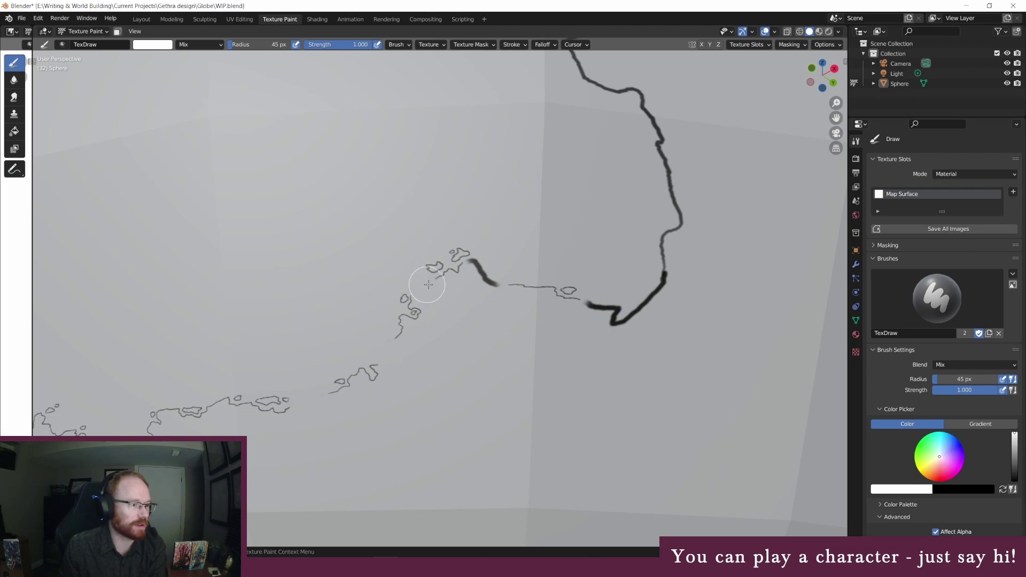
pyautogui.moveTo(499, 284); pyautogui.dragTo(475, 261)
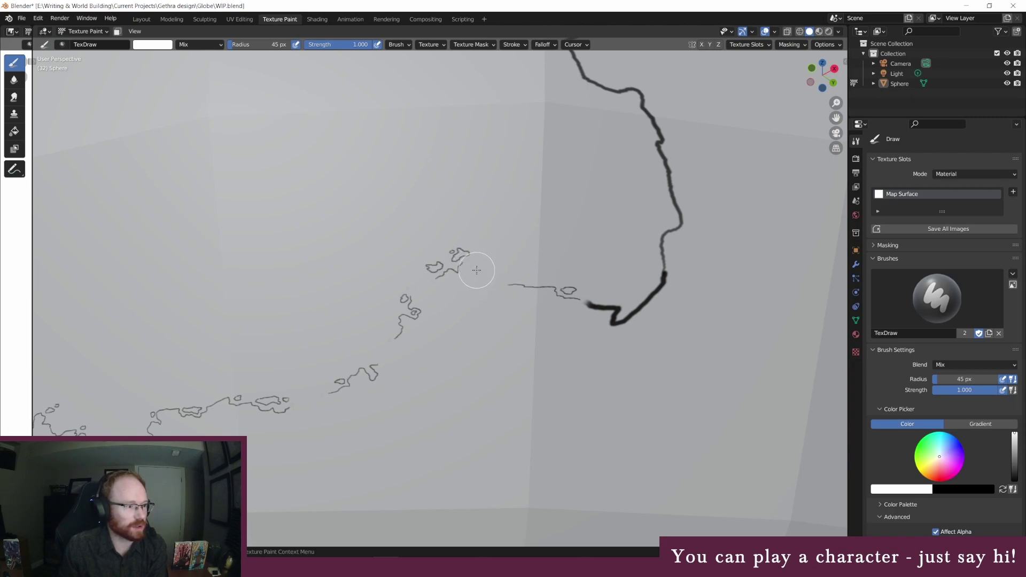
# Step: With a black 3 px brush, bridge the four erased gaps along the slope and ridge with jagged coastline, adding small islands
pyautogui.click(167, 46)
pyautogui.moveTo(219, 56); pyautogui.dragTo(219, 128)
pyautogui.click(257, 45)
pyautogui.write('3')
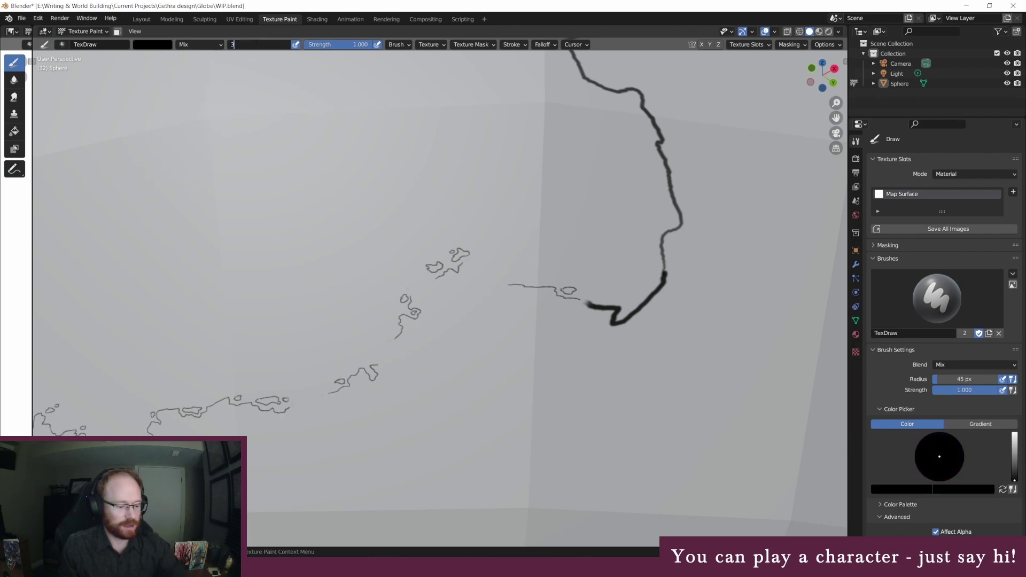
pyautogui.press('Return')
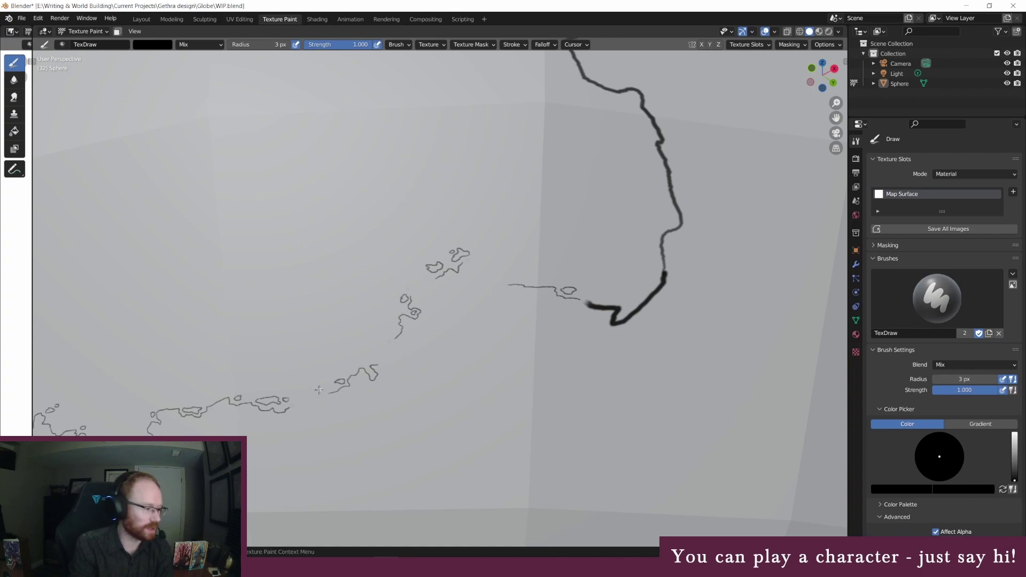
pyautogui.moveTo(289, 407); pyautogui.dragTo(329, 393)
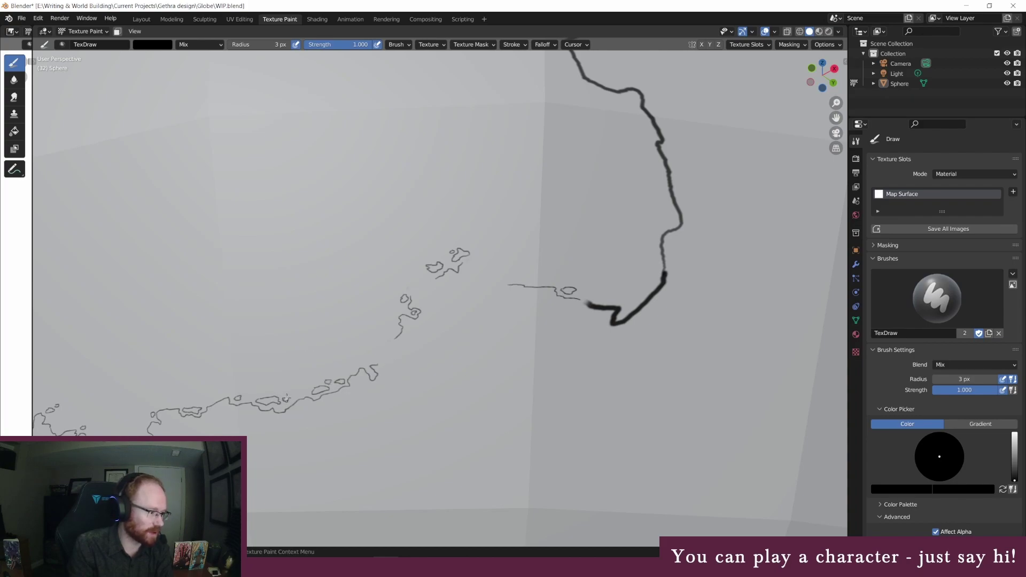
pyautogui.moveTo(377, 364)
pyautogui.mouseDown()
pyautogui.moveTo(399, 357)
pyautogui.moveTo(393, 344)
pyautogui.mouseUp()
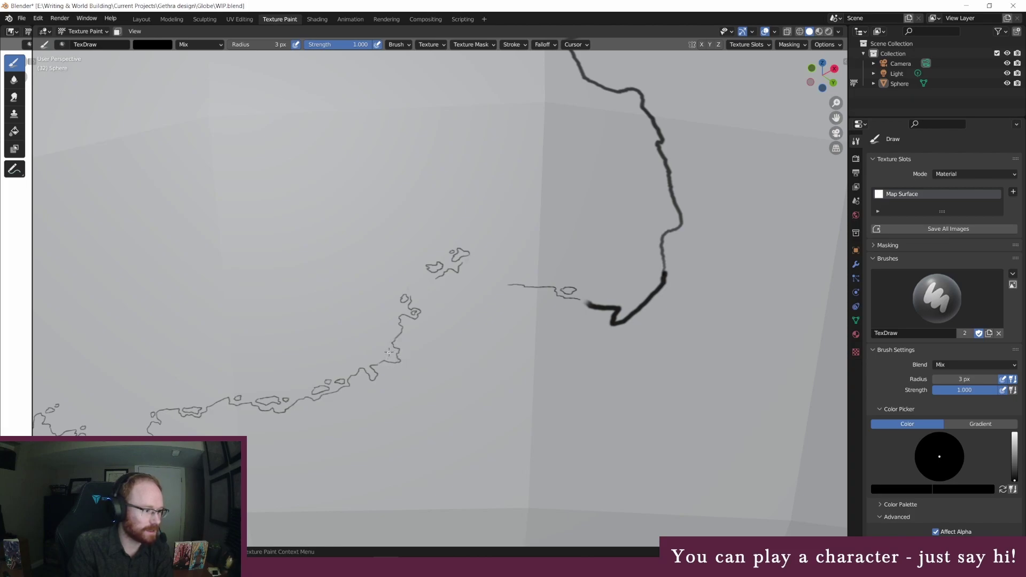
pyautogui.moveTo(390, 347); pyautogui.dragTo(392, 358)
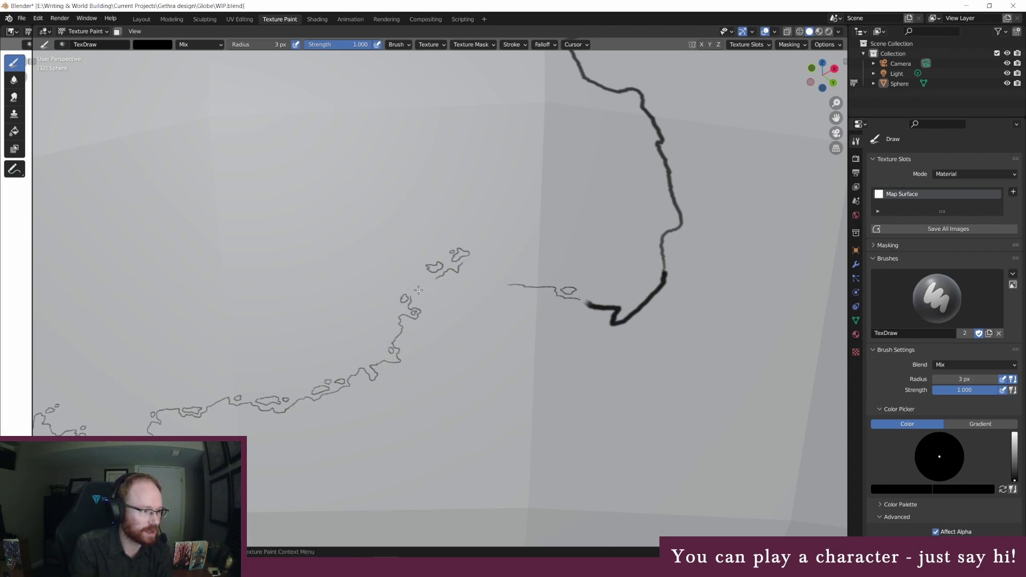
pyautogui.moveTo(410, 295); pyautogui.dragTo(437, 279)
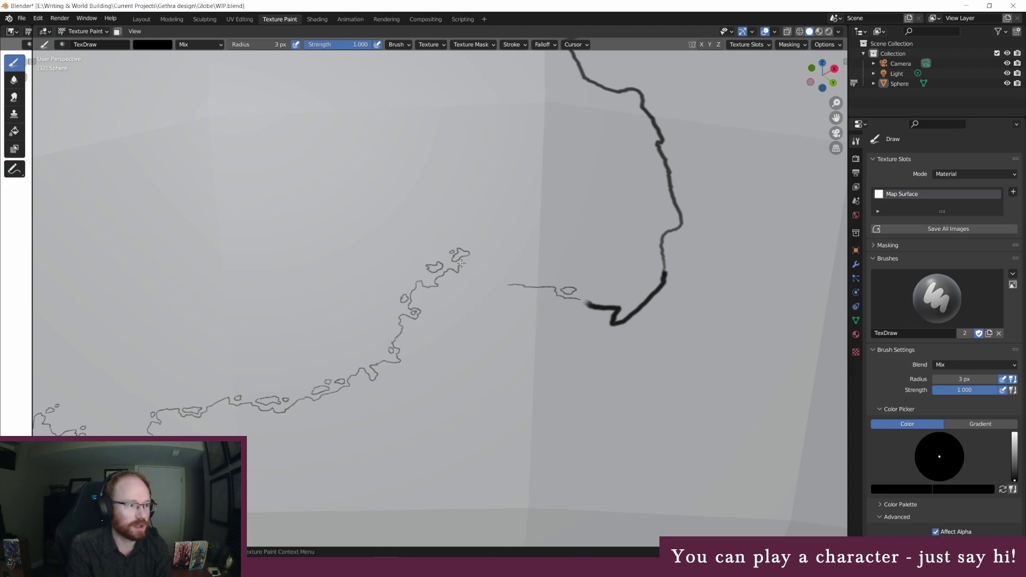
pyautogui.moveTo(483, 266); pyautogui.dragTo(510, 284)
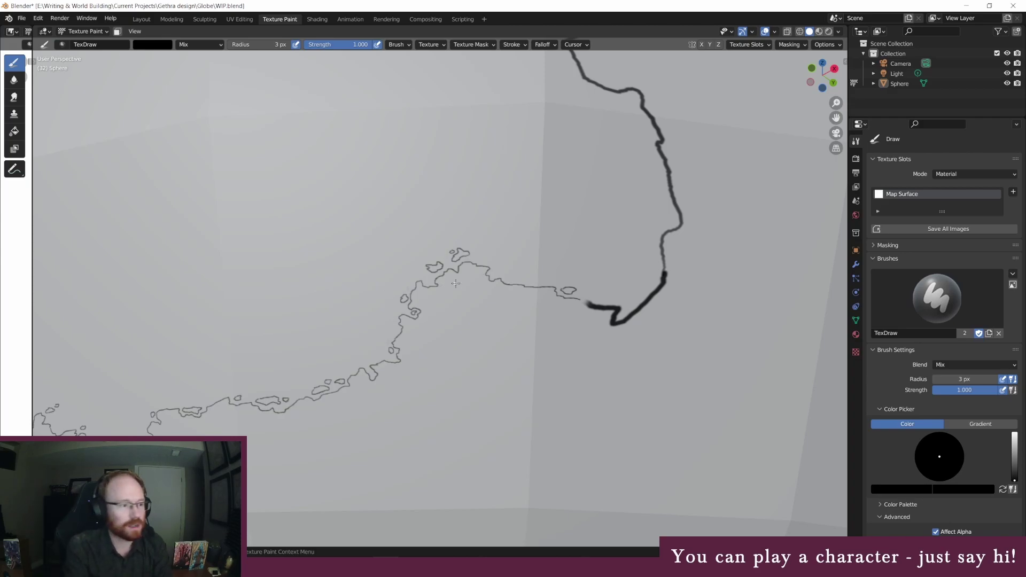
# Step: With a white 45 px brush, erase three stretches of the thick coastline rising from the hooked corner, leaving short guide fragments between them
pyautogui.scroll(-6, 557, 293)
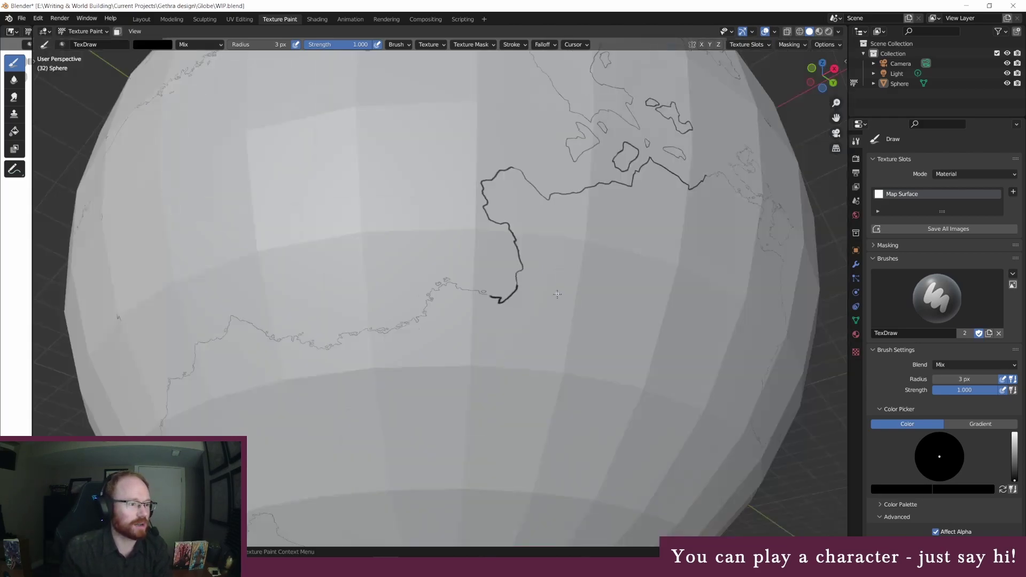
pyautogui.scroll(-2, 503, 312)
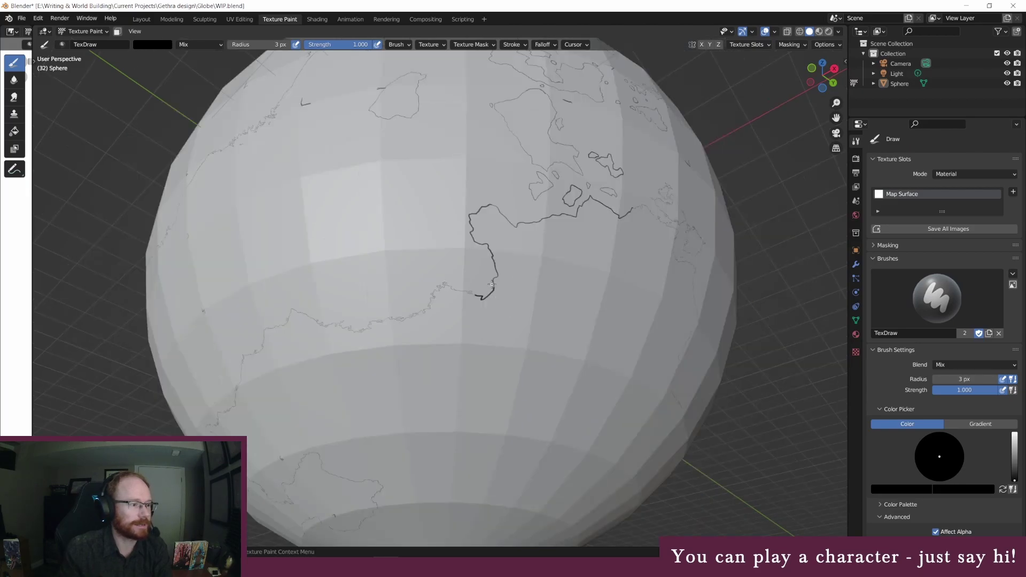
pyautogui.moveTo(535, 240); pyautogui.dragTo(521, 257, button='middle')
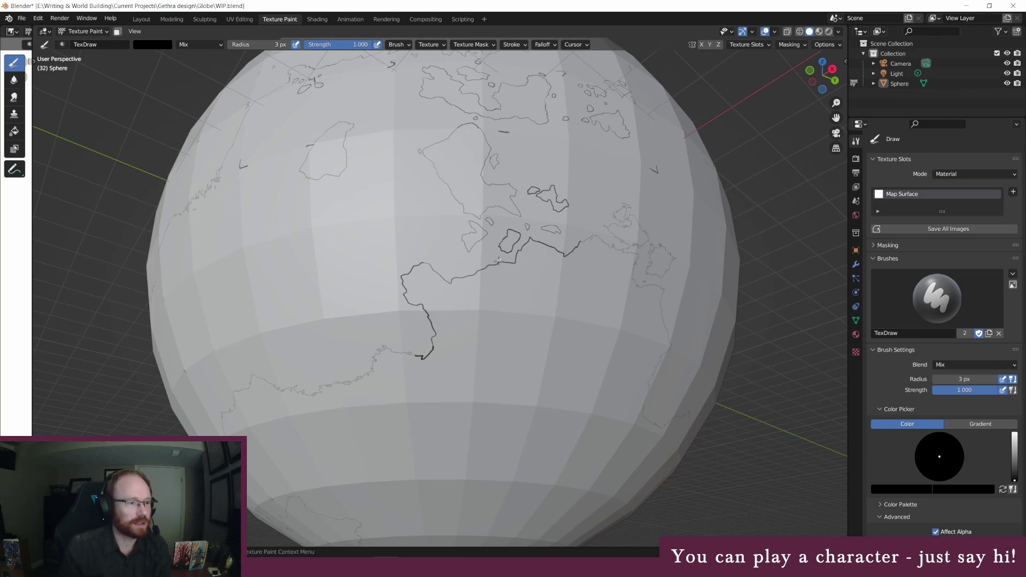
pyautogui.scroll(5, 427, 333)
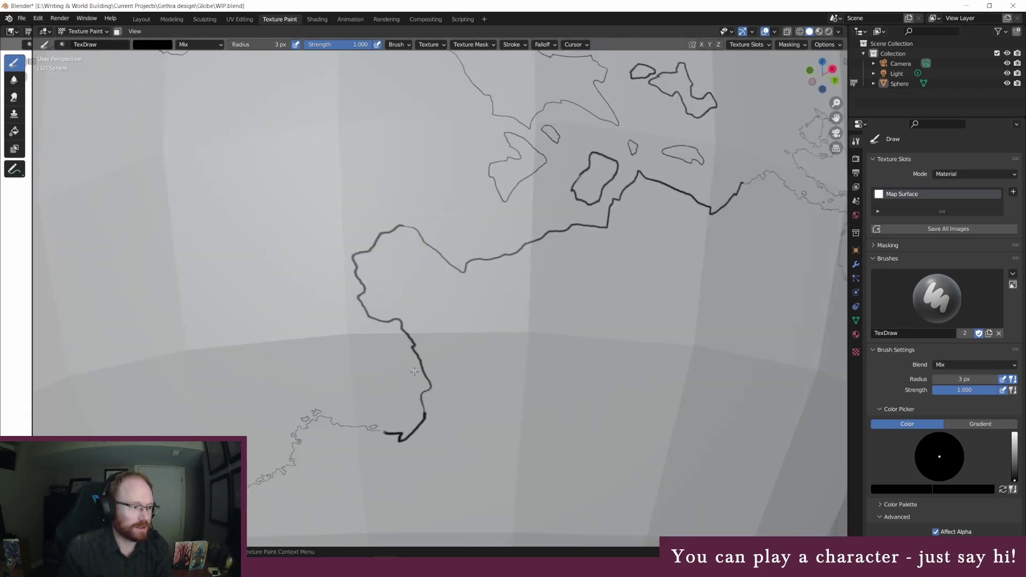
pyautogui.scroll(3, 415, 369)
pyautogui.moveTo(456, 425); pyautogui.dragTo(454, 410, button='middle')
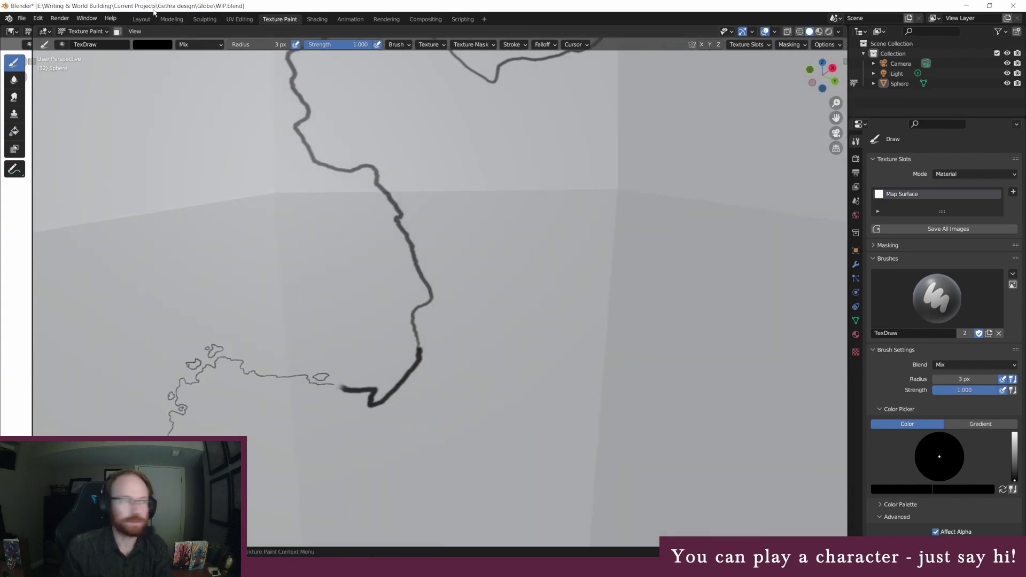
pyautogui.click(152, 45)
pyautogui.moveTo(217, 68); pyautogui.dragTo(219, 55)
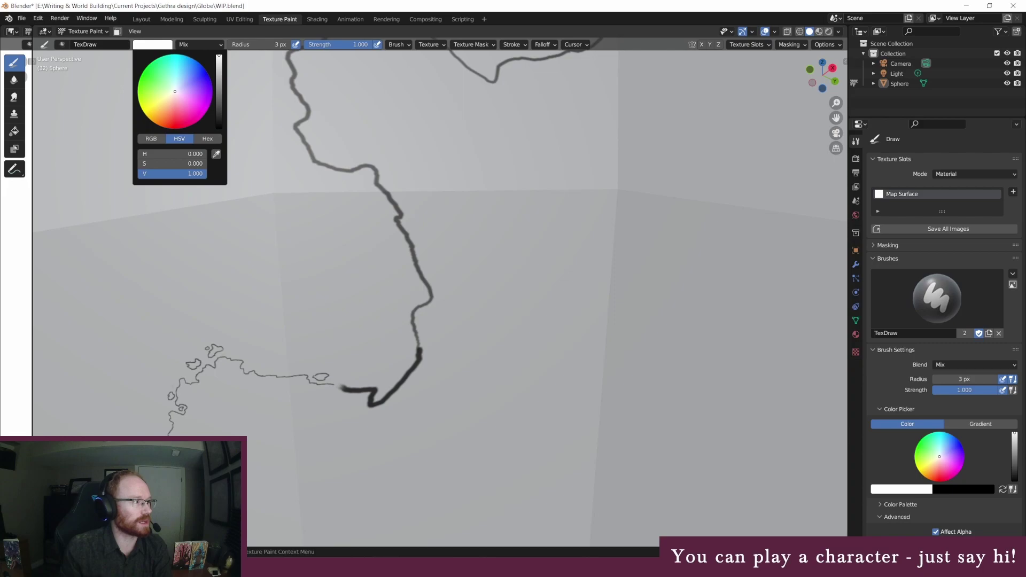
pyautogui.click(248, 44)
pyautogui.write('45')
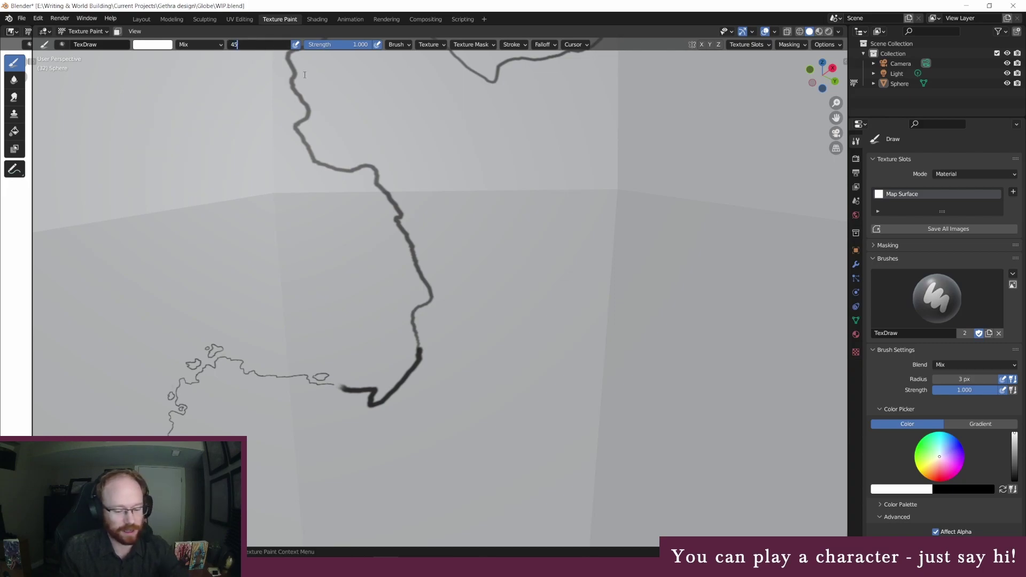
pyautogui.press('Return')
pyautogui.moveTo(399, 388)
pyautogui.mouseDown()
pyautogui.moveTo(418, 365)
pyautogui.moveTo(413, 327)
pyautogui.mouseUp()
pyautogui.moveTo(430, 286)
pyautogui.mouseDown()
pyautogui.moveTo(396, 227)
pyautogui.moveTo(406, 229)
pyautogui.moveTo(416, 248)
pyautogui.moveTo(396, 231)
pyautogui.mouseUp()
pyautogui.moveTo(357, 165)
pyautogui.mouseDown()
pyautogui.moveTo(328, 160)
pyautogui.moveTo(300, 137)
pyautogui.mouseUp()
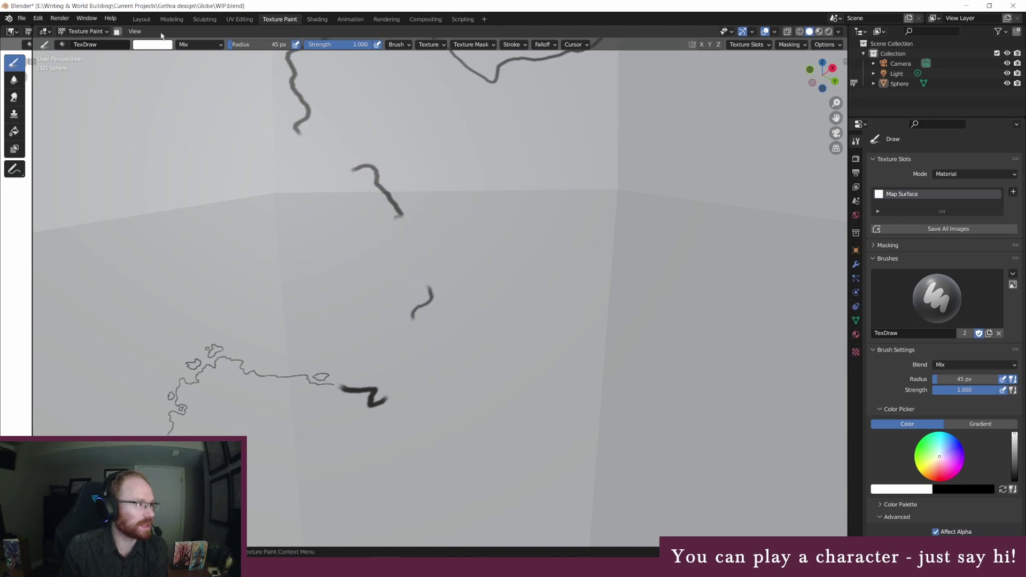
# Step: With a black 3 px brush, draw jagged coastline across the lowest erased gap above the hooked corner, adding small islands inside the bay
pyautogui.click(153, 45)
pyautogui.moveTo(203, 173); pyautogui.dragTo(140, 173)
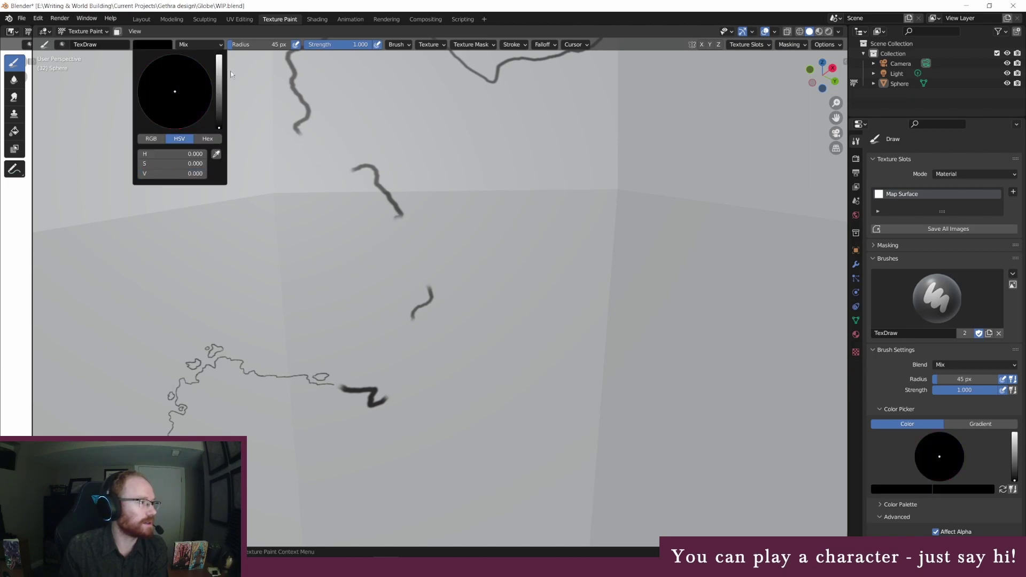
pyautogui.click(239, 45)
pyautogui.write('3')
pyautogui.press('Return')
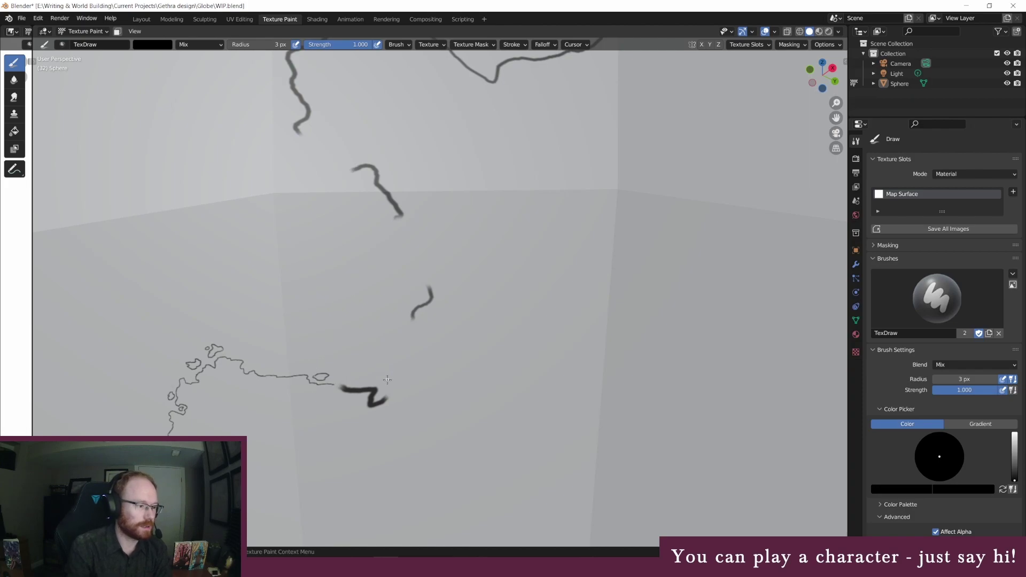
pyautogui.moveTo(392, 392)
pyautogui.mouseDown()
pyautogui.moveTo(429, 353)
pyautogui.moveTo(412, 345)
pyautogui.mouseUp()
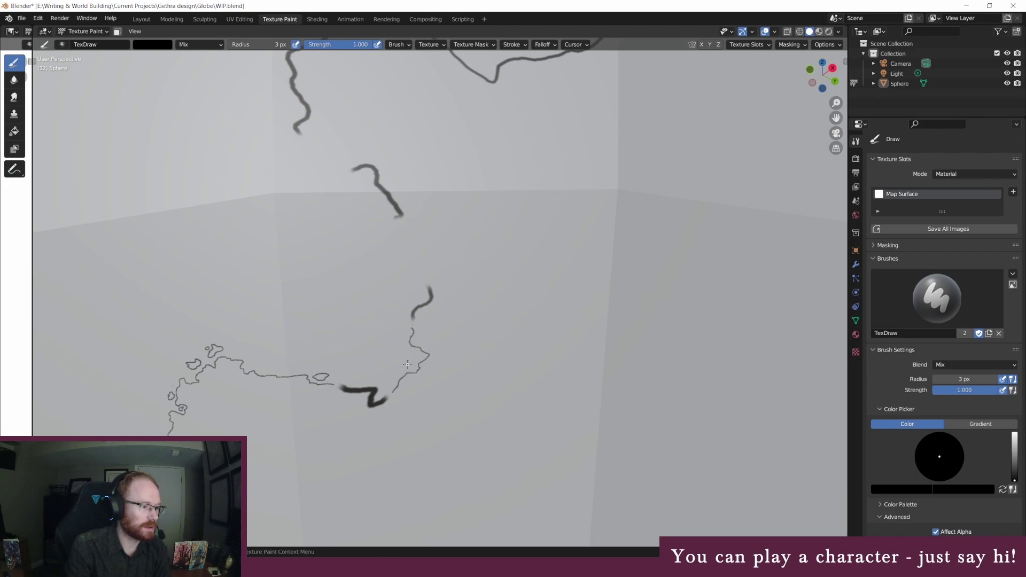
pyautogui.moveTo(413, 365)
pyautogui.mouseDown()
pyautogui.moveTo(404, 366)
pyautogui.moveTo(415, 368)
pyautogui.moveTo(420, 352)
pyautogui.mouseUp()
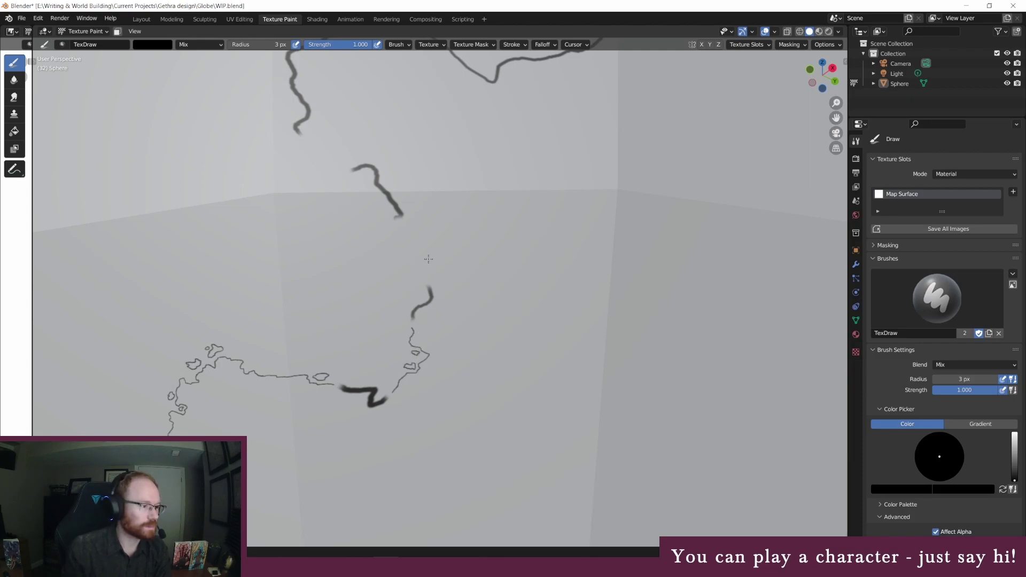
# Step: Draw jagged thin coastline across the middle and upper erased gaps, adding small islands along the shore and one out in the bay
pyautogui.moveTo(428, 260); pyautogui.dragTo(435, 262, button='middle')
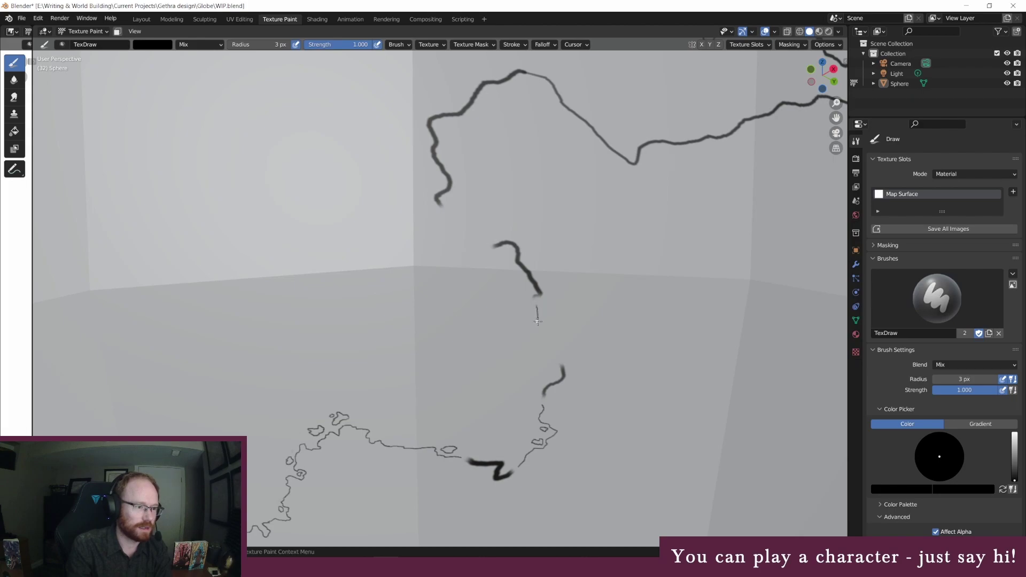
pyautogui.moveTo(551, 325)
pyautogui.mouseDown()
pyautogui.moveTo(568, 337)
pyautogui.moveTo(557, 351)
pyautogui.mouseUp()
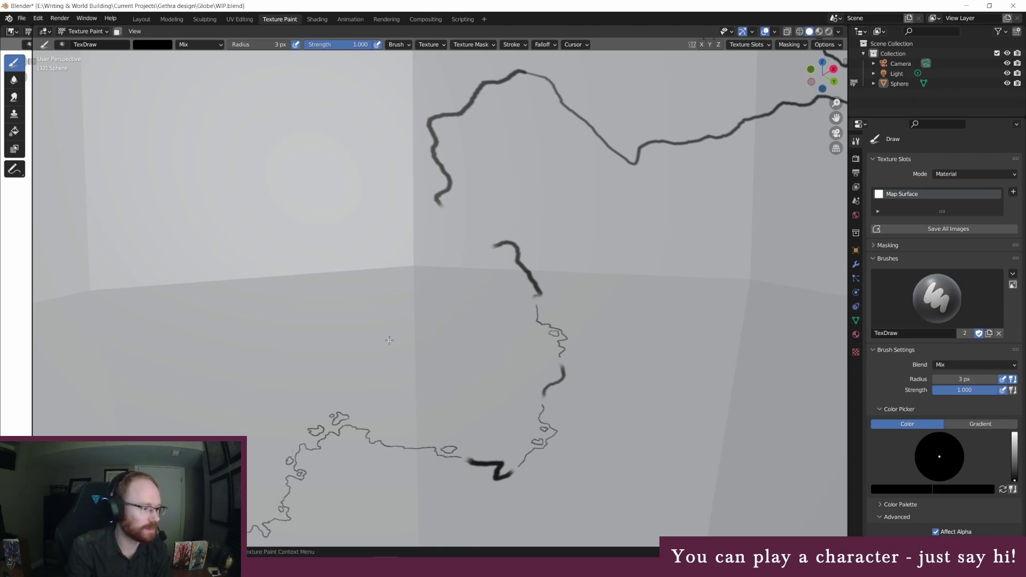
pyautogui.moveTo(399, 328)
pyautogui.mouseDown()
pyautogui.moveTo(407, 315)
pyautogui.moveTo(407, 327)
pyautogui.mouseUp()
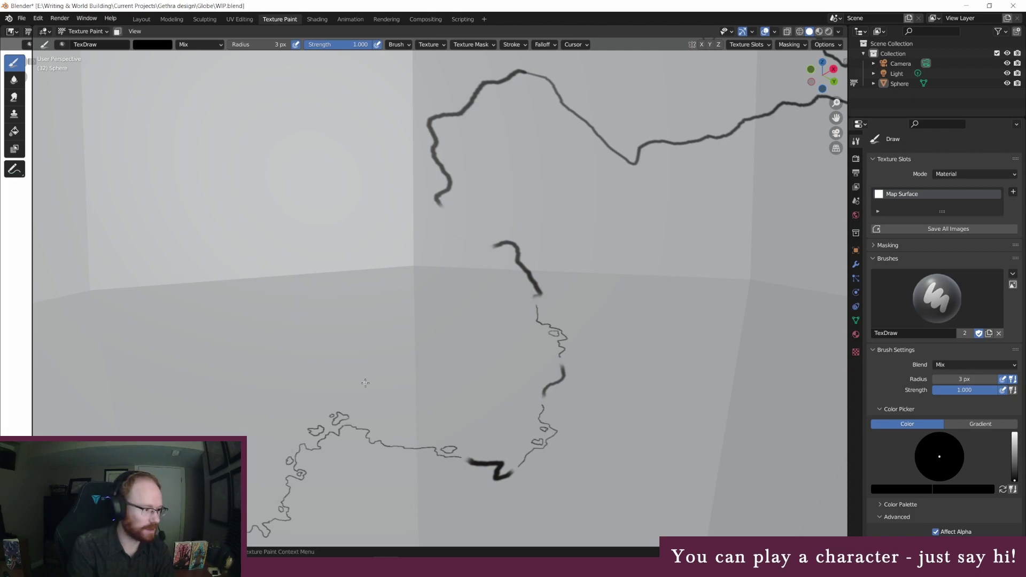
pyautogui.moveTo(396, 394); pyautogui.dragTo(410, 393)
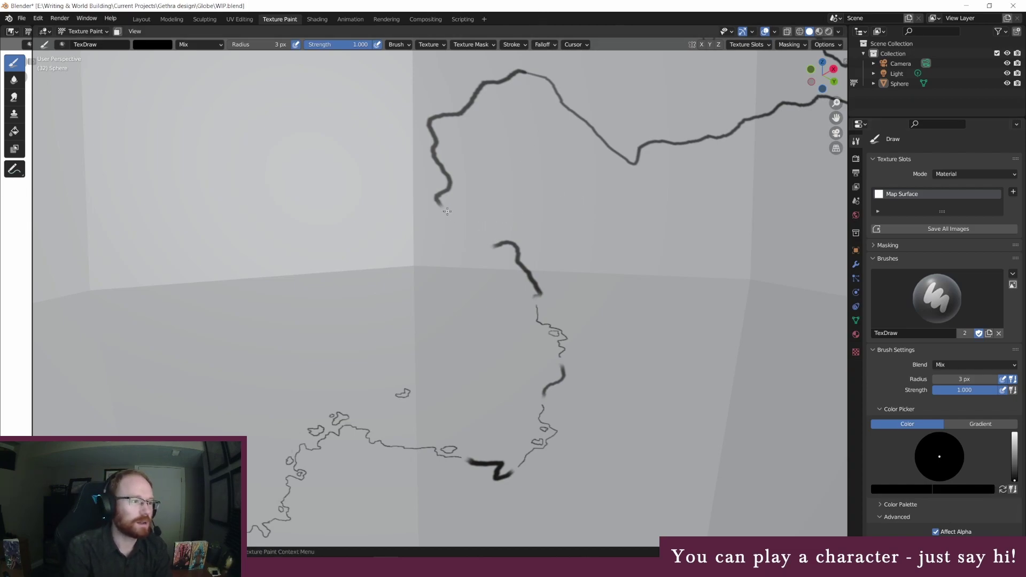
pyautogui.moveTo(446, 211)
pyautogui.mouseDown()
pyautogui.moveTo(471, 232)
pyautogui.moveTo(473, 247)
pyautogui.moveTo(488, 245)
pyautogui.moveTo(467, 235)
pyautogui.mouseUp()
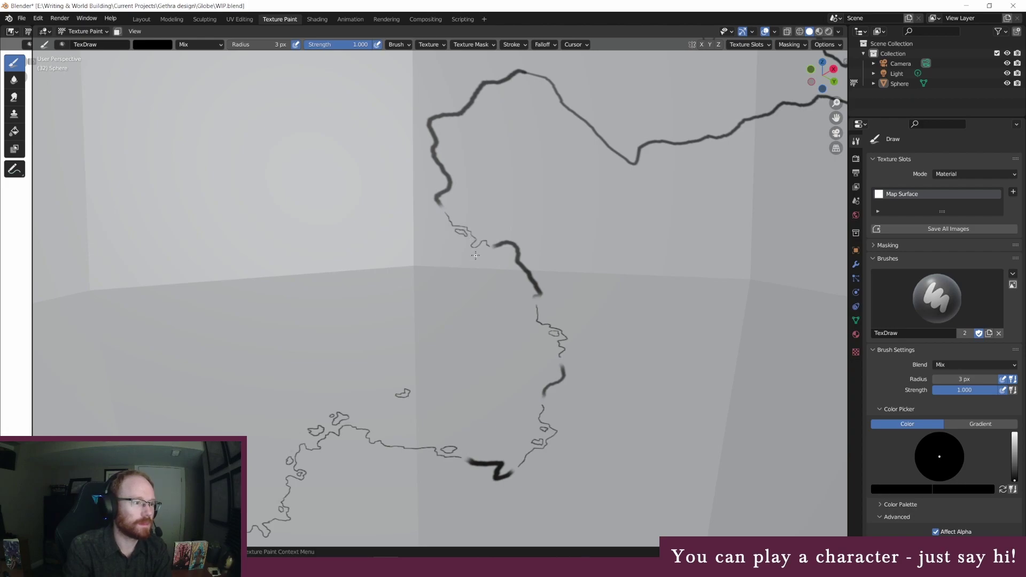
pyautogui.moveTo(480, 249); pyautogui.dragTo(507, 258)
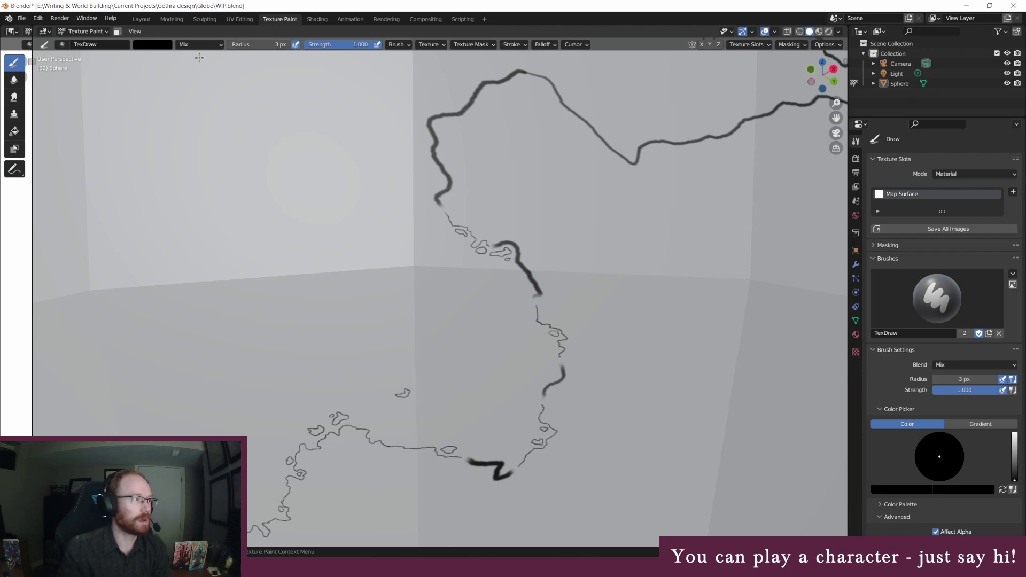
# Step: With a white 45 px brush, erase the thick hooked corner and the two guide fragments above it
pyautogui.click(168, 46)
pyautogui.moveTo(218, 72); pyautogui.dragTo(219, 55)
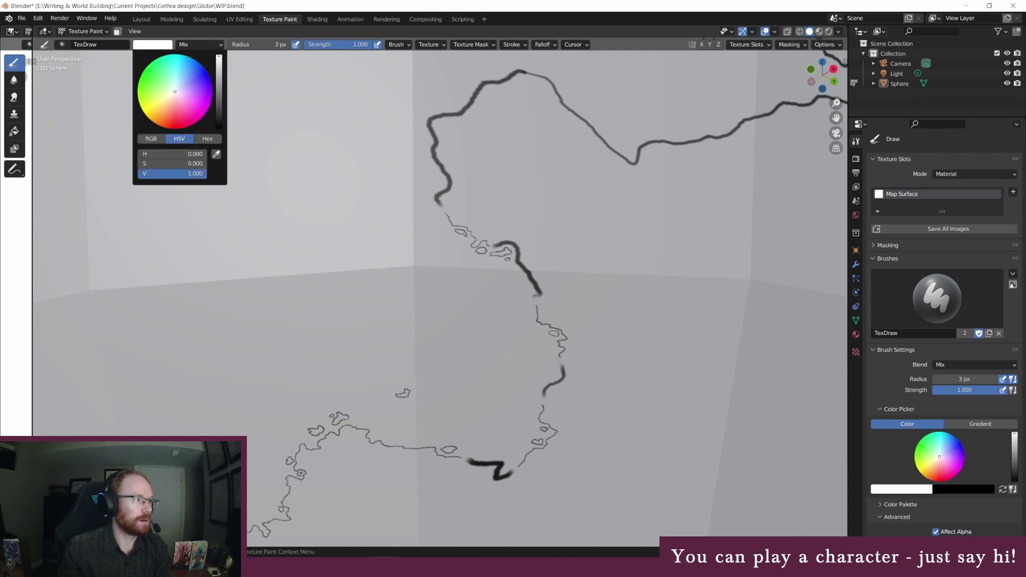
pyautogui.click(273, 45)
pyautogui.write('45')
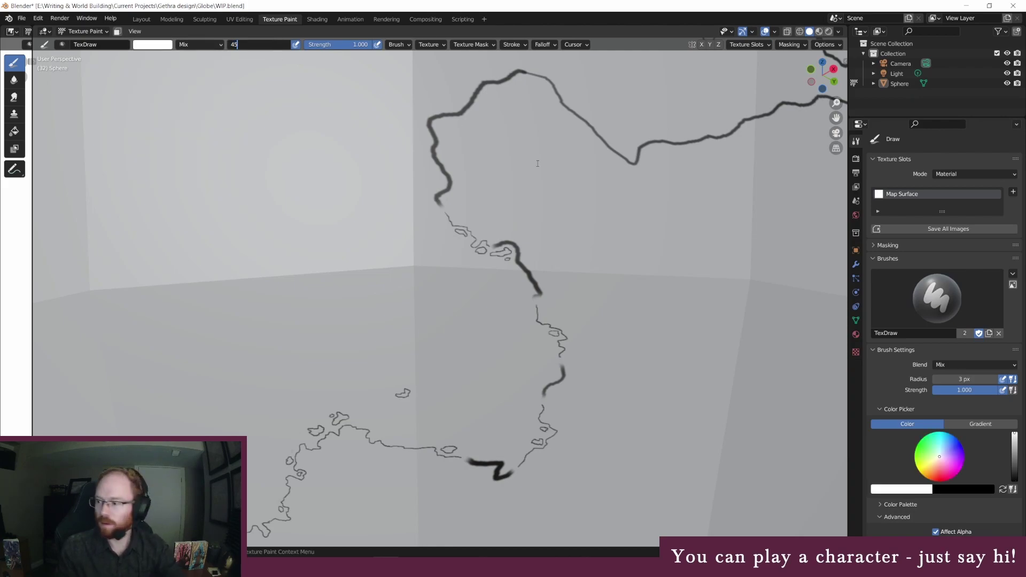
pyautogui.press('Return')
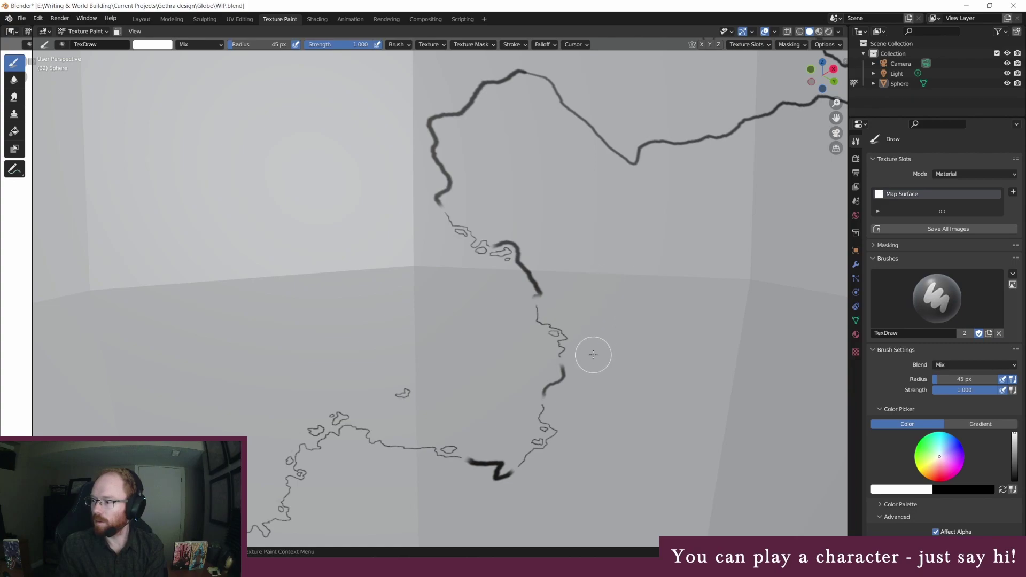
pyautogui.moveTo(488, 481)
pyautogui.mouseDown()
pyautogui.moveTo(506, 475)
pyautogui.moveTo(472, 458)
pyautogui.mouseUp()
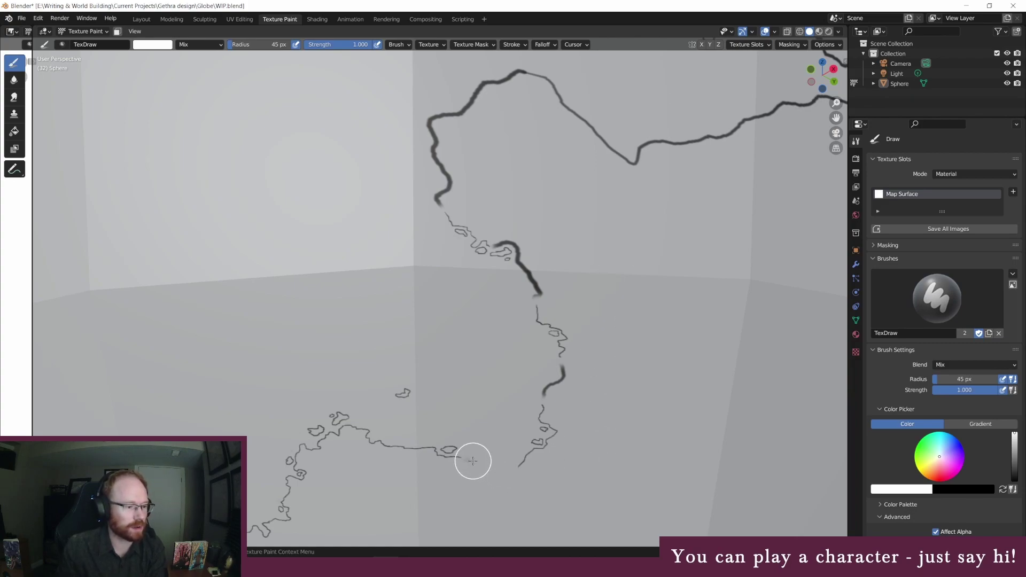
pyautogui.moveTo(560, 374)
pyautogui.mouseDown()
pyautogui.moveTo(543, 390)
pyautogui.moveTo(563, 368)
pyautogui.mouseUp()
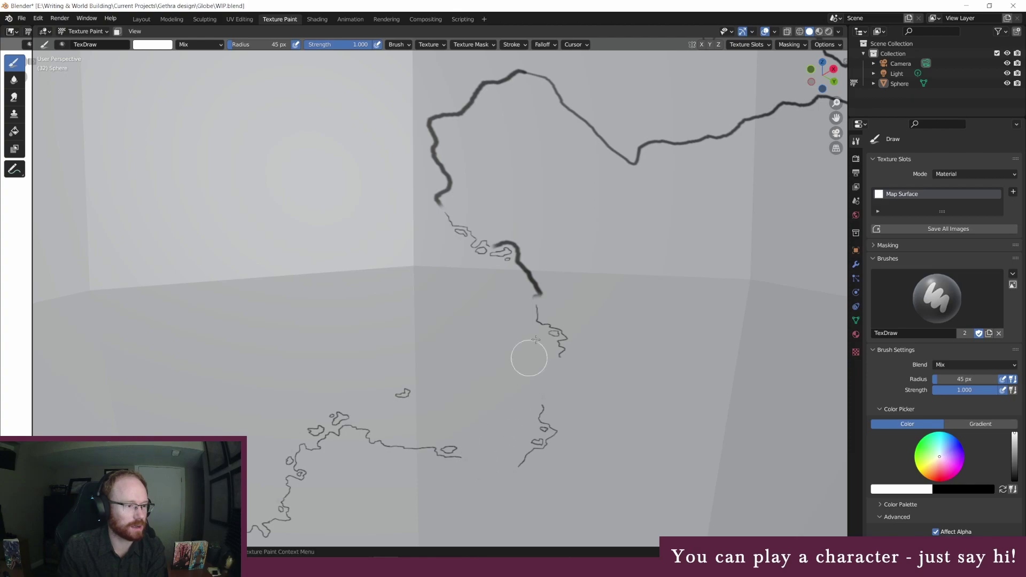
pyautogui.moveTo(536, 293)
pyautogui.mouseDown()
pyautogui.moveTo(520, 248)
pyautogui.moveTo(497, 240)
pyautogui.mouseUp()
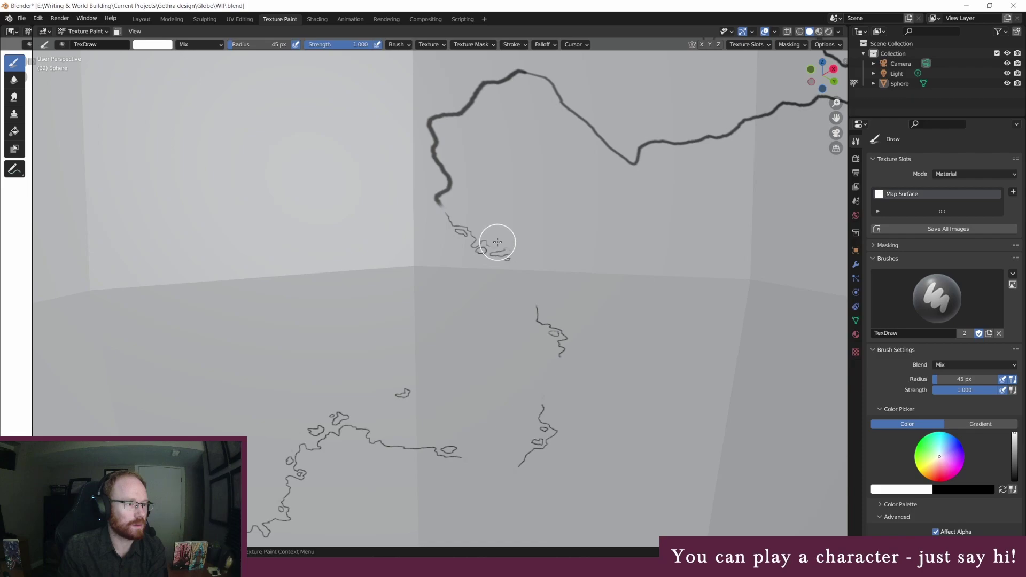
# Step: With a black 3 px brush, bridge the upper erased gap with a jagged coastline and pointed headland, adding small islands beside it
pyautogui.click(171, 46)
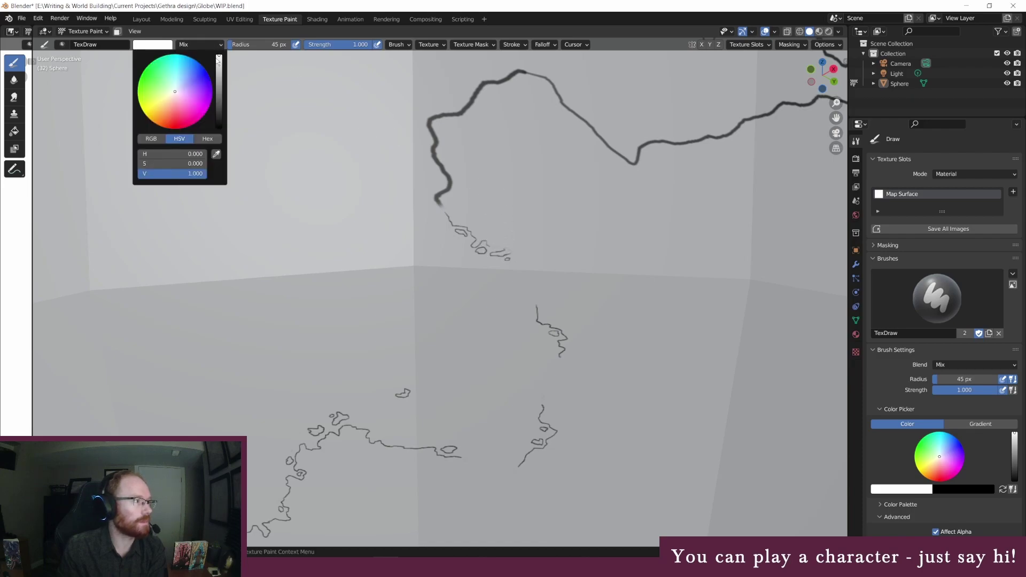
pyautogui.moveTo(218, 61); pyautogui.dragTo(218, 126)
pyautogui.click(256, 44)
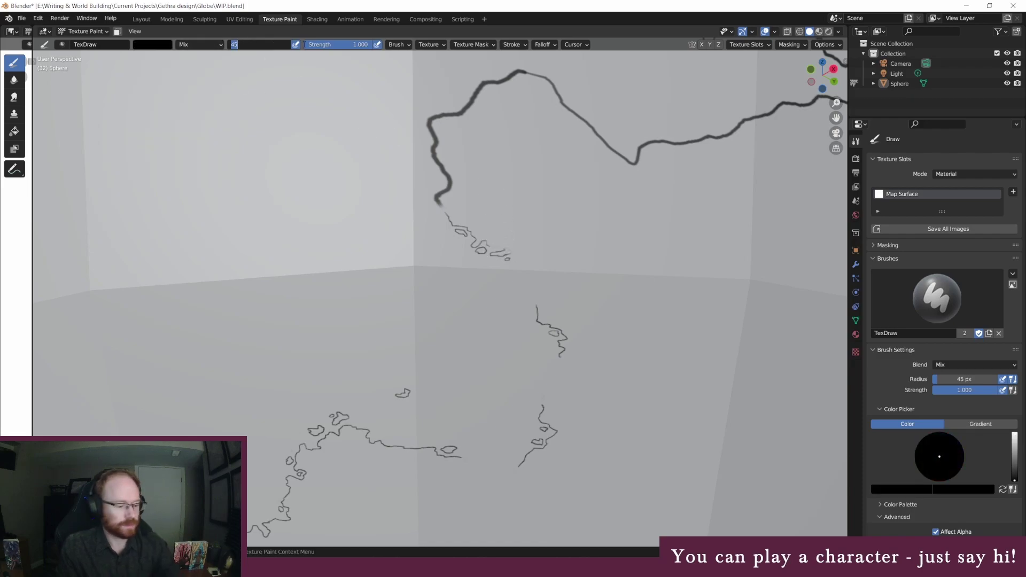
pyautogui.write('3')
pyautogui.press('Return')
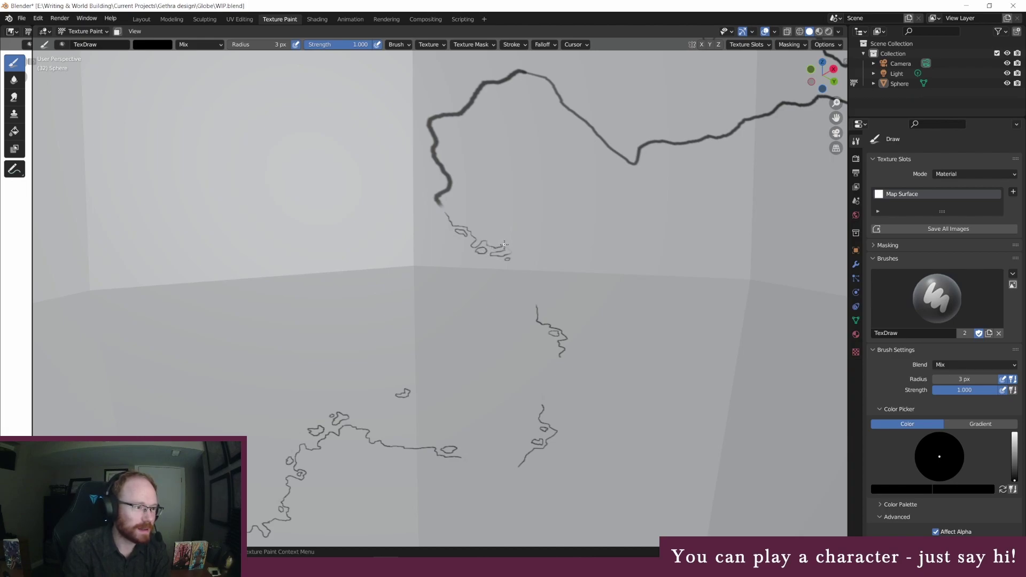
pyautogui.moveTo(516, 258)
pyautogui.mouseDown()
pyautogui.moveTo(556, 278)
pyautogui.moveTo(535, 297)
pyautogui.mouseUp()
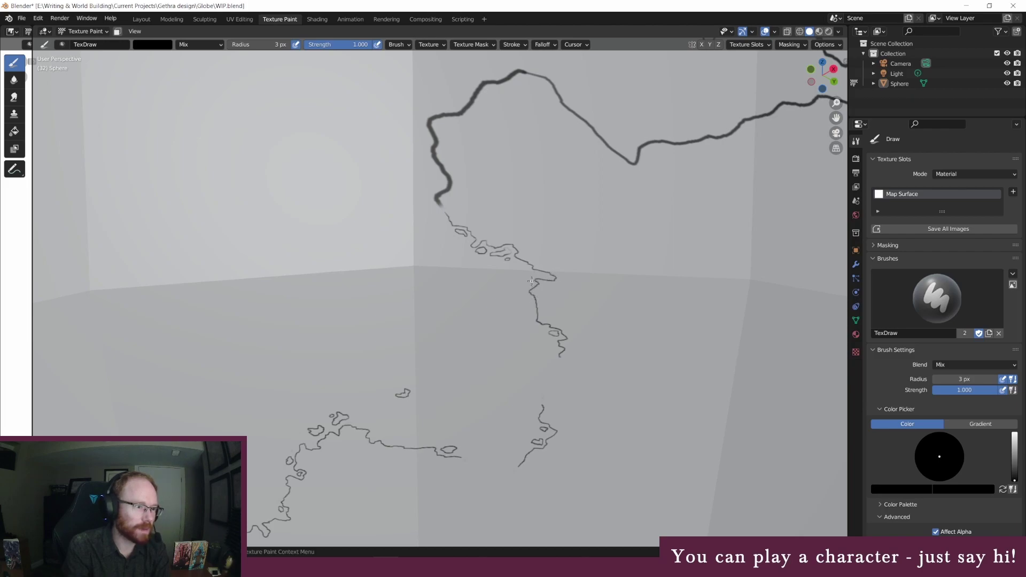
pyautogui.moveTo(522, 277)
pyautogui.mouseDown()
pyautogui.moveTo(531, 276)
pyautogui.moveTo(507, 256)
pyautogui.mouseUp()
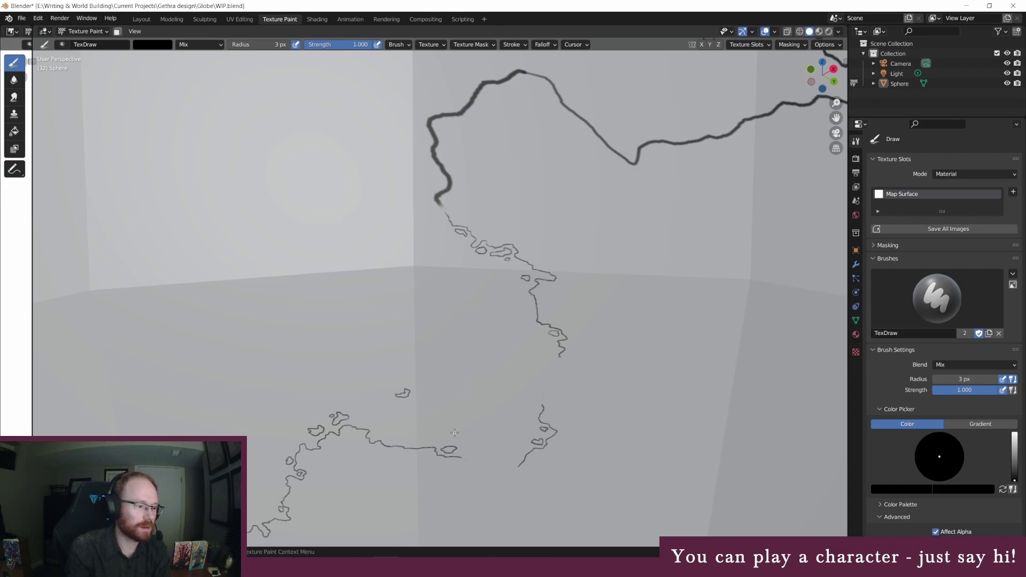
# Step: Bridge the erased corner and the gap above it with jagged thin coastline, adding small islands inside the bay
pyautogui.moveTo(455, 432); pyautogui.dragTo(530, 406, button='middle')
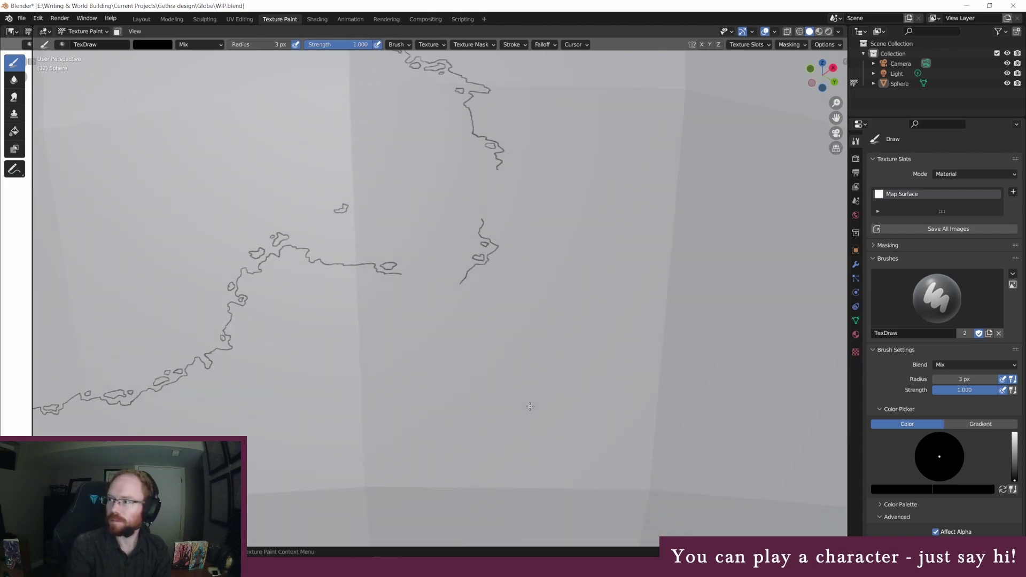
pyautogui.moveTo(402, 273); pyautogui.dragTo(459, 285)
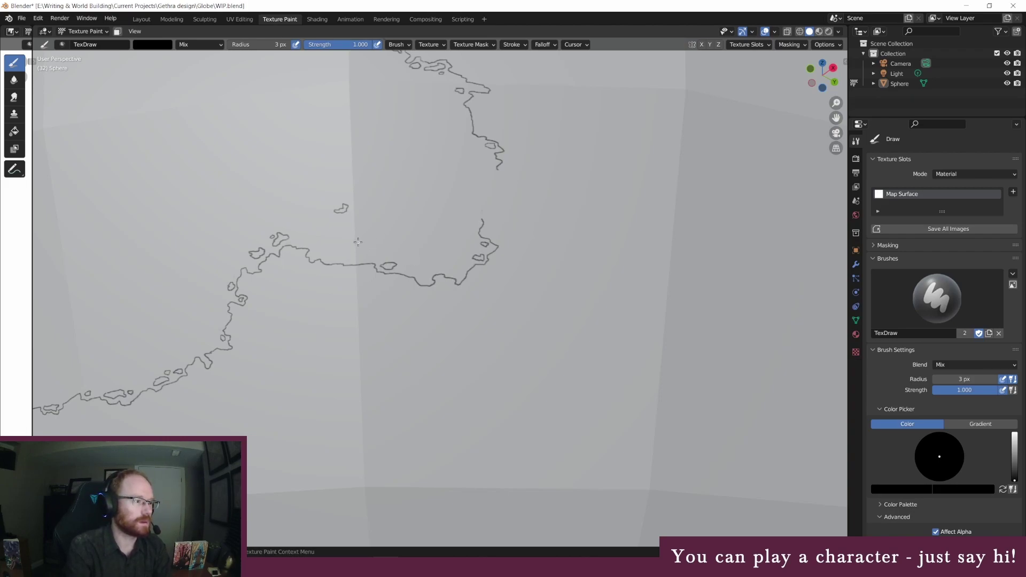
pyautogui.moveTo(356, 244); pyautogui.dragTo(370, 246)
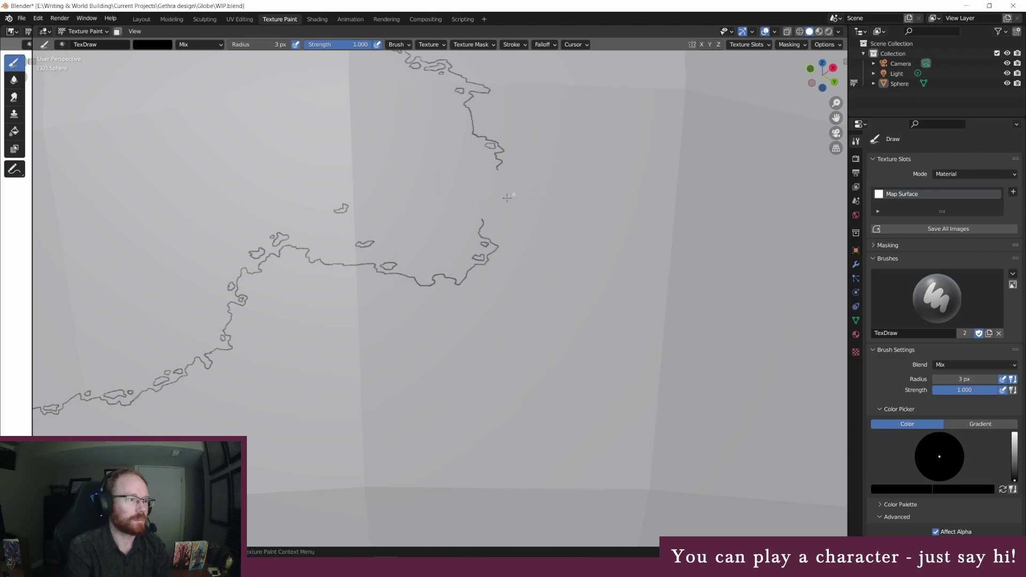
pyautogui.moveTo(483, 217)
pyautogui.mouseDown()
pyautogui.moveTo(484, 197)
pyautogui.moveTo(512, 187)
pyautogui.moveTo(500, 171)
pyautogui.mouseUp()
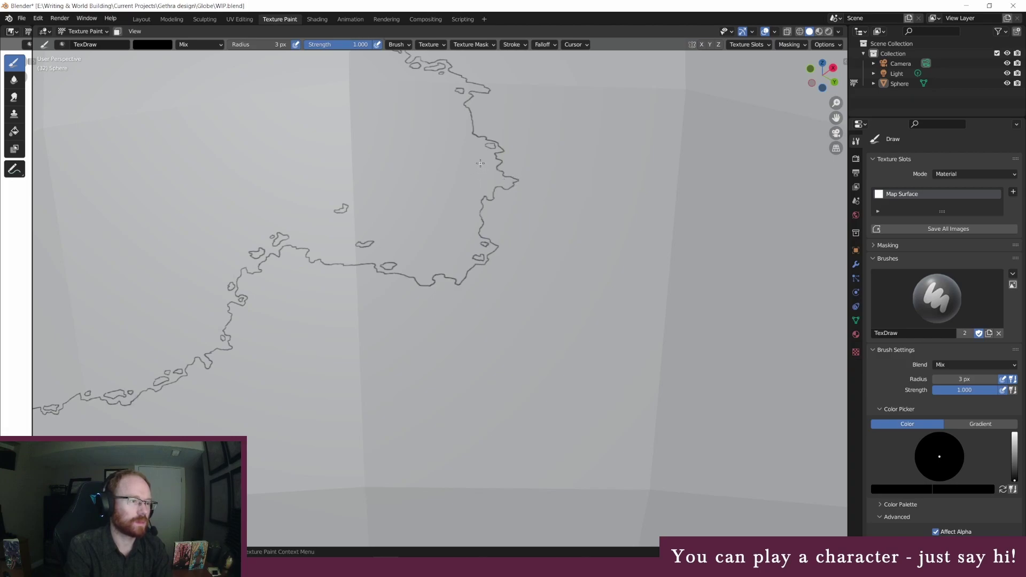
pyautogui.moveTo(478, 172)
pyautogui.mouseDown()
pyautogui.moveTo(479, 182)
pyautogui.moveTo(480, 163)
pyautogui.mouseUp()
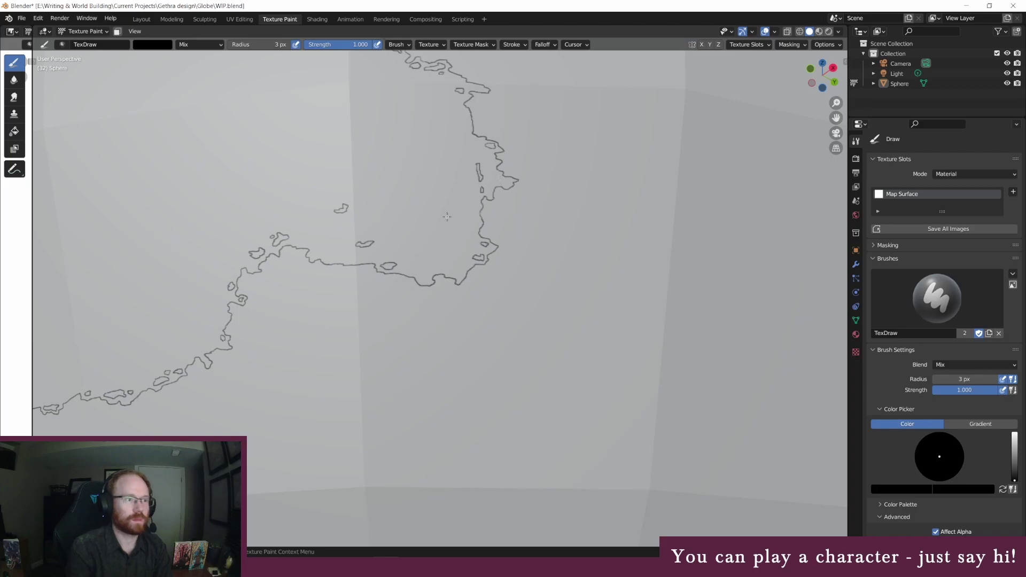
pyautogui.scroll(-6, 484, 217)
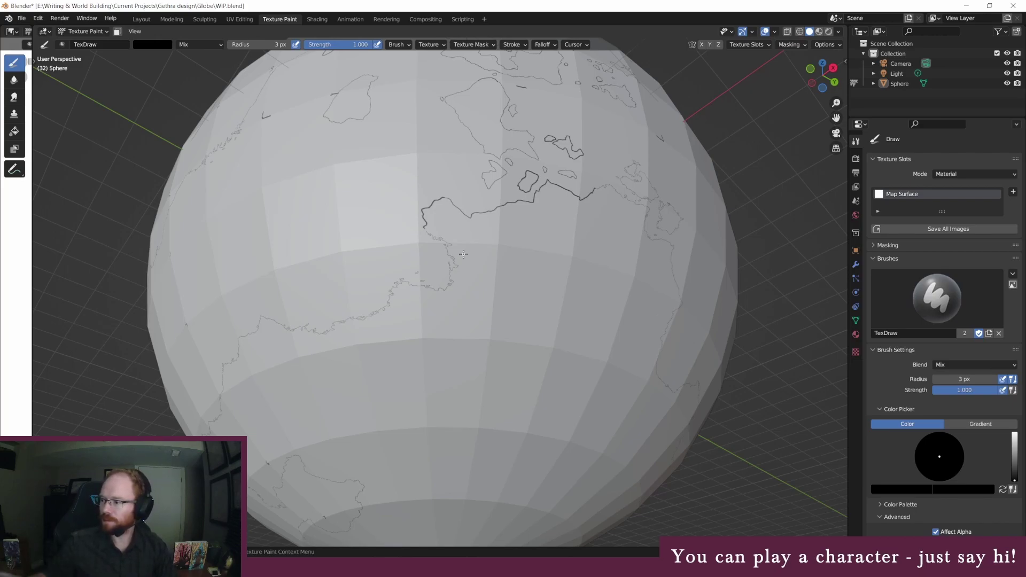
# Step: With a white 45 px brush, erase stretches of the thick coastline around the rounded headland, leaving short fragments as guides
pyautogui.scroll(8, 436, 199)
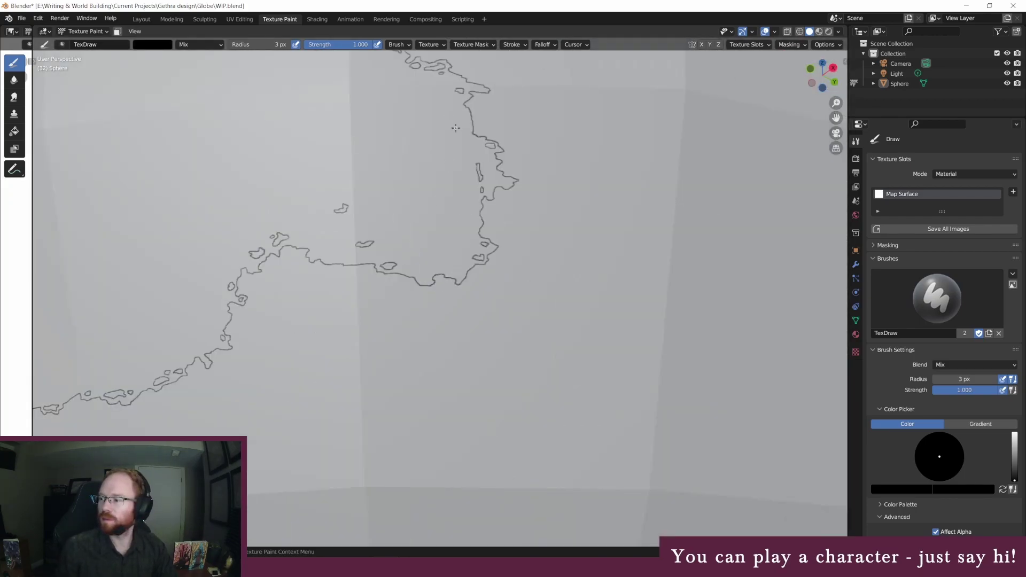
pyautogui.moveTo(459, 128)
pyautogui.mouseDown(button='middle')
pyautogui.moveTo(472, 130)
pyautogui.moveTo(465, 142)
pyautogui.moveTo(307, 8)
pyautogui.mouseUp(button='middle')
pyautogui.click(257, 44)
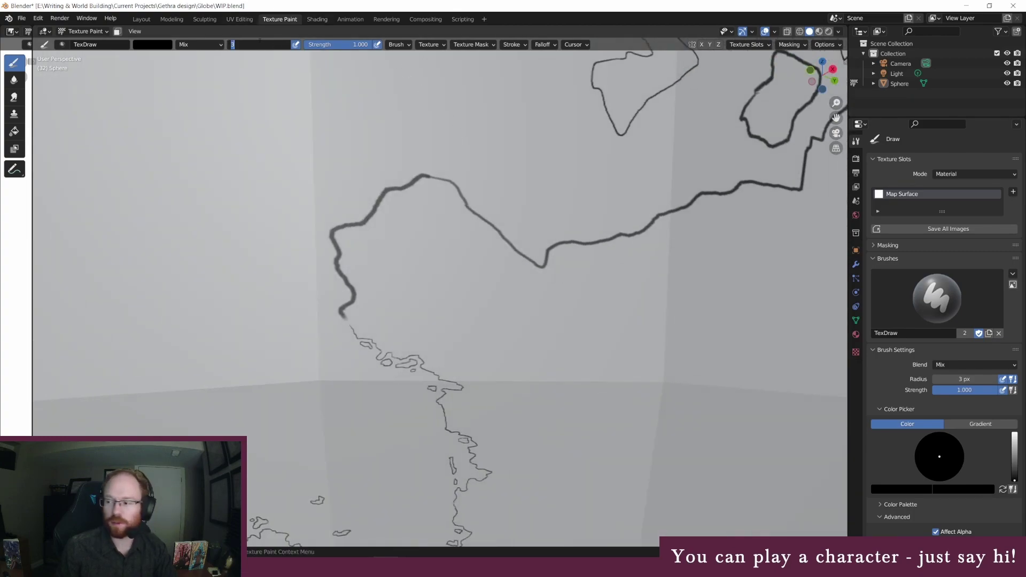
pyautogui.write('45')
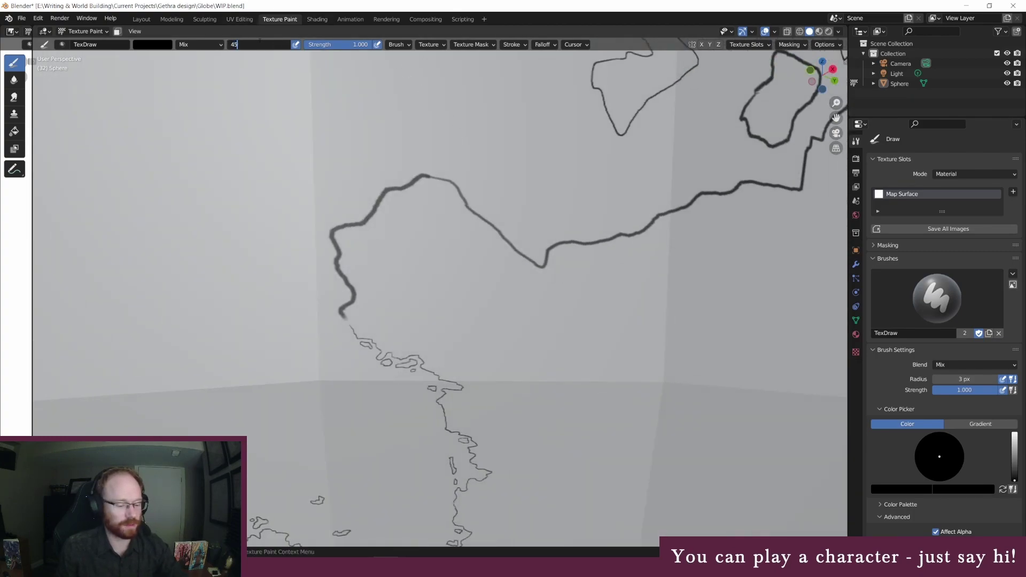
pyautogui.press('Return')
pyautogui.click(159, 47)
pyautogui.moveTo(223, 125); pyautogui.dragTo(223, 53)
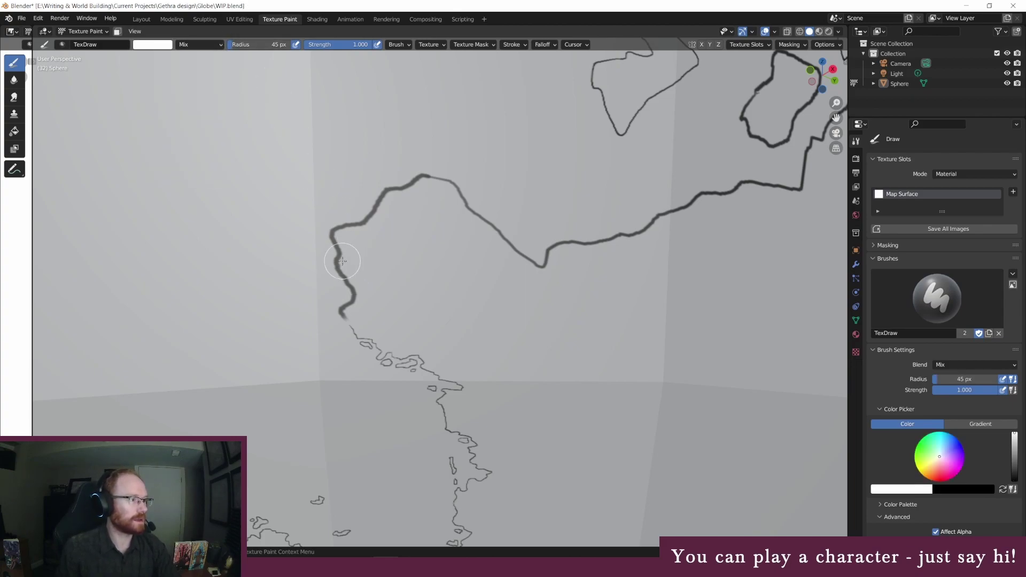
pyautogui.moveTo(348, 270)
pyautogui.mouseDown()
pyautogui.moveTo(357, 294)
pyautogui.moveTo(336, 245)
pyautogui.moveTo(384, 229)
pyautogui.moveTo(356, 229)
pyautogui.moveTo(371, 207)
pyautogui.moveTo(415, 192)
pyautogui.moveTo(377, 192)
pyautogui.moveTo(417, 179)
pyautogui.moveTo(486, 203)
pyautogui.moveTo(460, 198)
pyautogui.moveTo(475, 225)
pyautogui.moveTo(461, 191)
pyautogui.moveTo(523, 251)
pyautogui.moveTo(476, 216)
pyautogui.mouseUp()
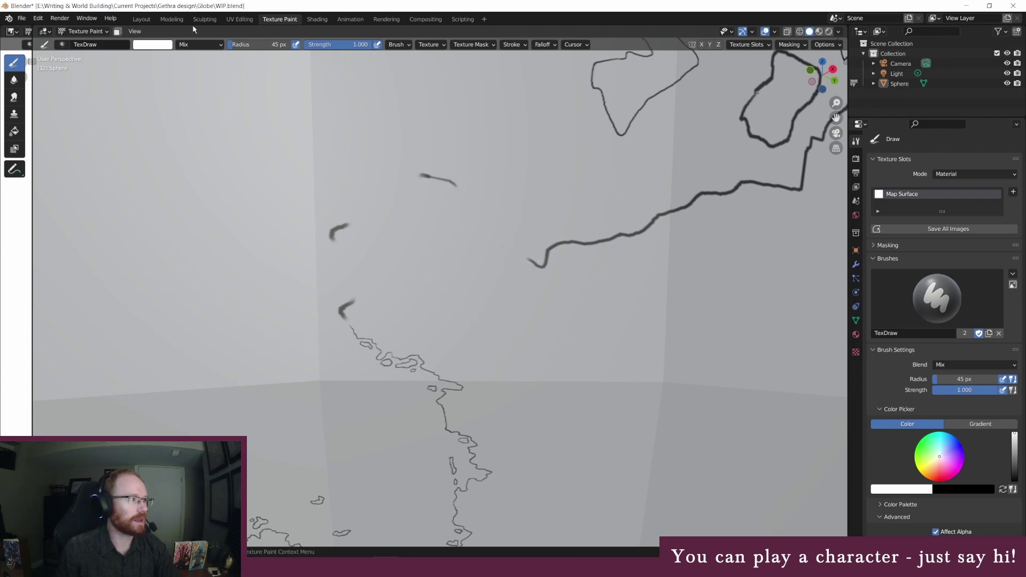
# Step: With a black 3 px brush, draw jagged coastline in the three erased gaps around the headland, adding small inlets and islands
pyautogui.click(159, 44)
pyautogui.moveTo(220, 69); pyautogui.dragTo(220, 127)
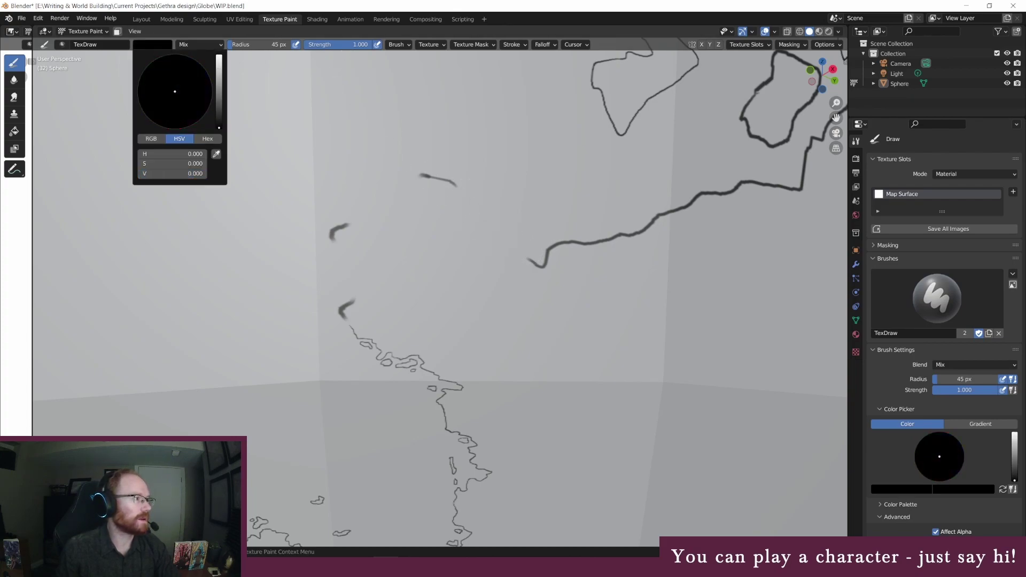
pyautogui.click(278, 45)
pyautogui.write('3')
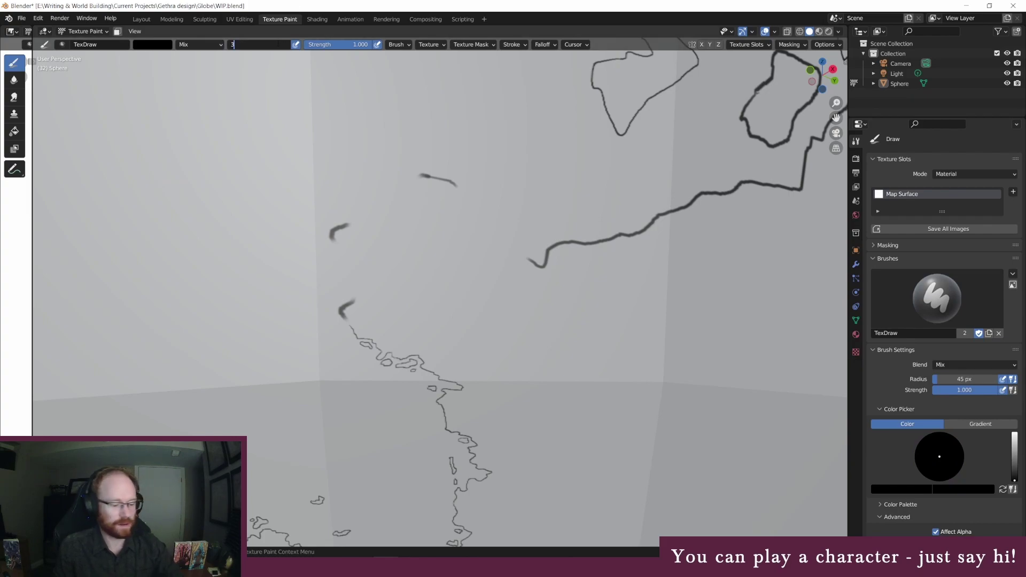
pyautogui.press('Return')
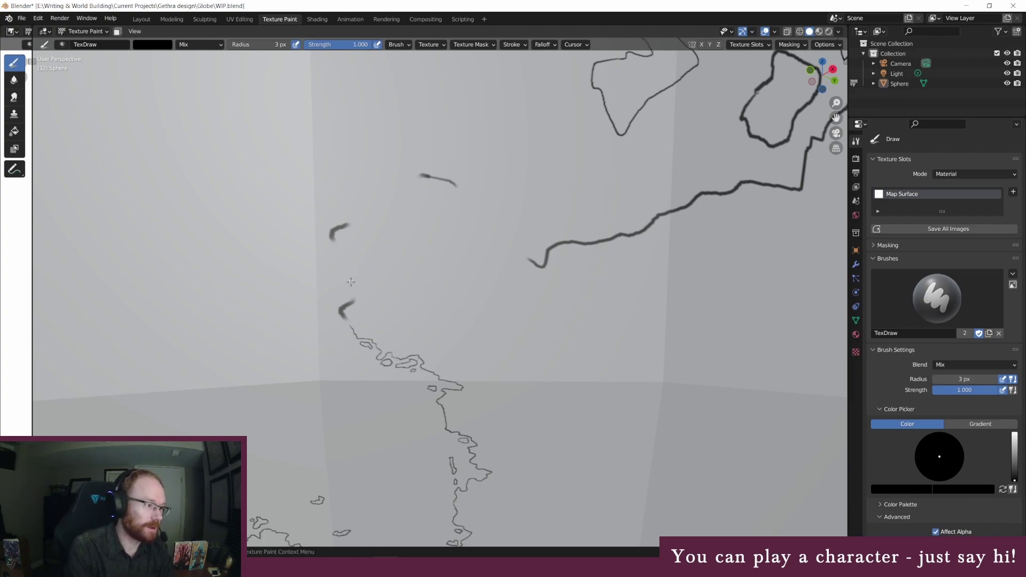
pyautogui.moveTo(355, 284)
pyautogui.mouseDown()
pyautogui.moveTo(357, 265)
pyautogui.moveTo(334, 246)
pyautogui.mouseUp()
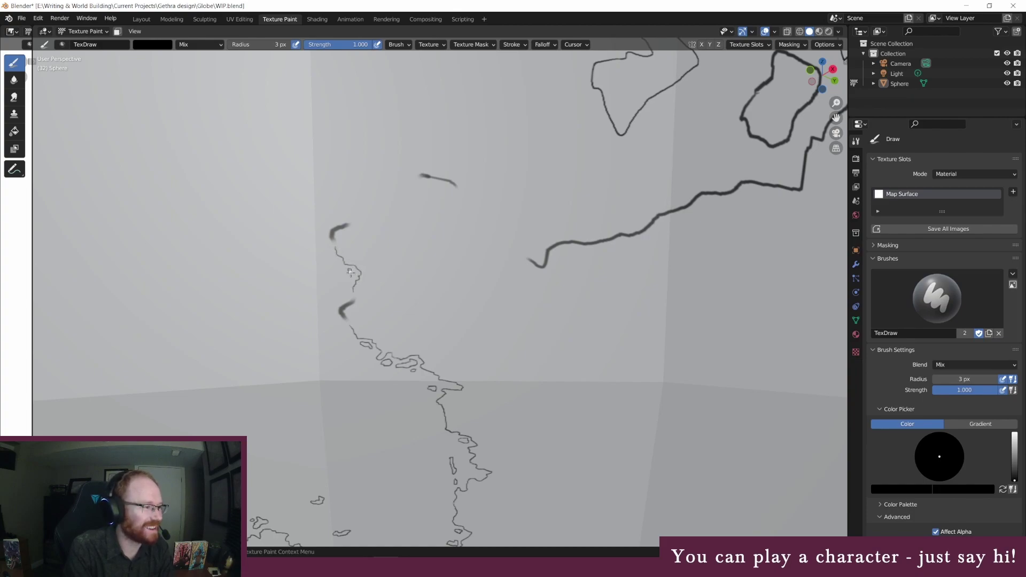
pyautogui.moveTo(354, 221)
pyautogui.mouseDown()
pyautogui.moveTo(389, 195)
pyautogui.moveTo(406, 198)
pyautogui.moveTo(391, 183)
pyautogui.moveTo(412, 174)
pyautogui.moveTo(385, 187)
pyautogui.mouseUp()
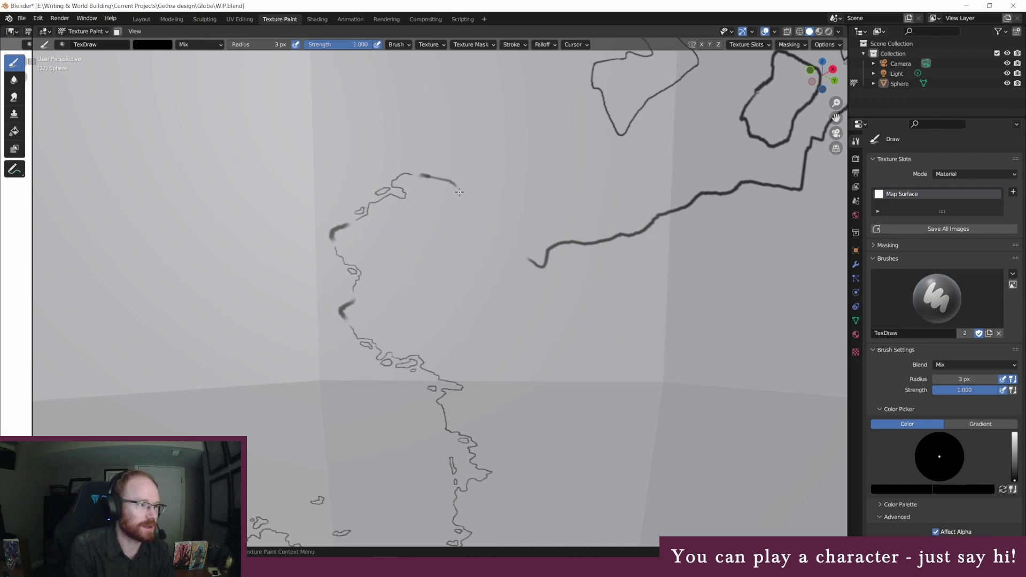
pyautogui.moveTo(463, 199)
pyautogui.mouseDown()
pyautogui.moveTo(486, 210)
pyautogui.moveTo(476, 227)
pyautogui.moveTo(492, 221)
pyautogui.moveTo(491, 232)
pyautogui.moveTo(522, 253)
pyautogui.mouseUp()
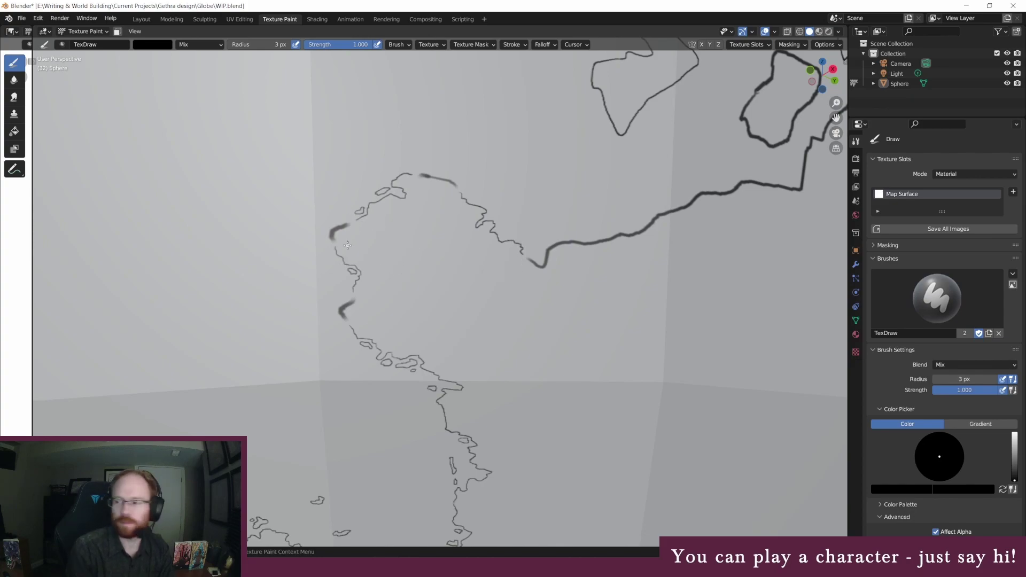
# Step: With a white 45 px brush, erase the headland's leftover thick fragments and the thick coast beyond the V-shaped corner
pyautogui.click(233, 45)
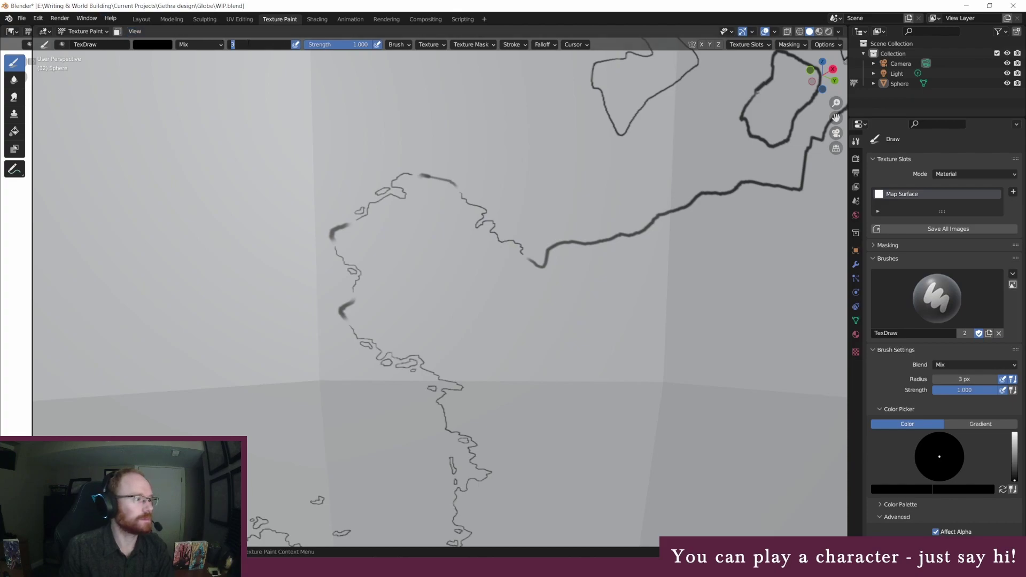
pyautogui.write('45')
pyautogui.press('Return')
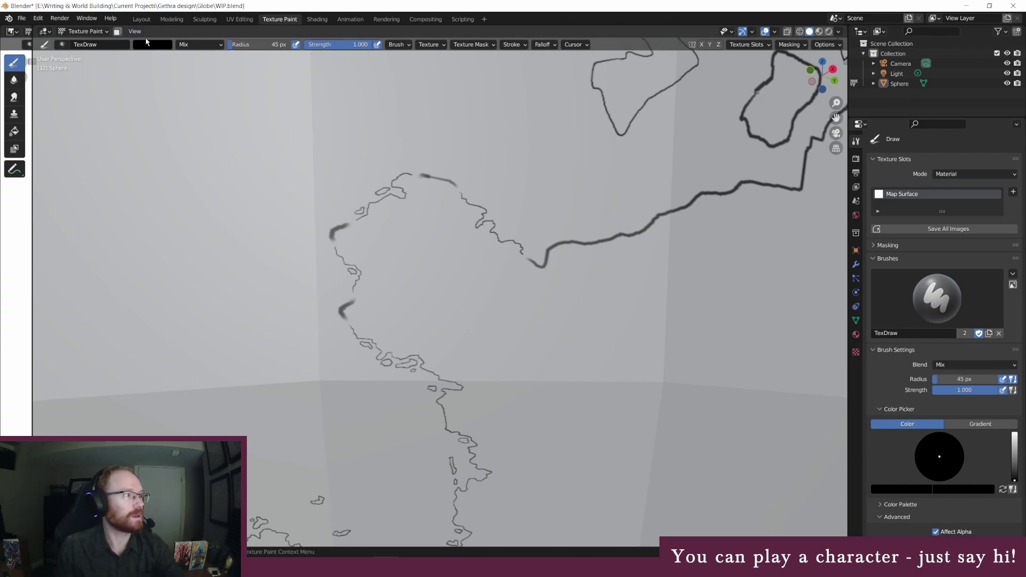
pyautogui.click(152, 46)
pyautogui.moveTo(219, 96); pyautogui.dragTo(219, 54)
pyautogui.scroll(3, 593, 199)
pyautogui.moveTo(593, 199); pyautogui.dragTo(611, 195, button='middle')
pyautogui.moveTo(414, 365)
pyautogui.mouseDown()
pyautogui.moveTo(397, 351)
pyautogui.moveTo(410, 342)
pyautogui.mouseUp()
pyautogui.moveTo(411, 301)
pyautogui.mouseDown()
pyautogui.moveTo(389, 268)
pyautogui.moveTo(390, 278)
pyautogui.moveTo(398, 270)
pyautogui.mouseUp()
pyautogui.moveTo(461, 237)
pyautogui.mouseDown()
pyautogui.moveTo(481, 220)
pyautogui.moveTo(513, 228)
pyautogui.mouseUp()
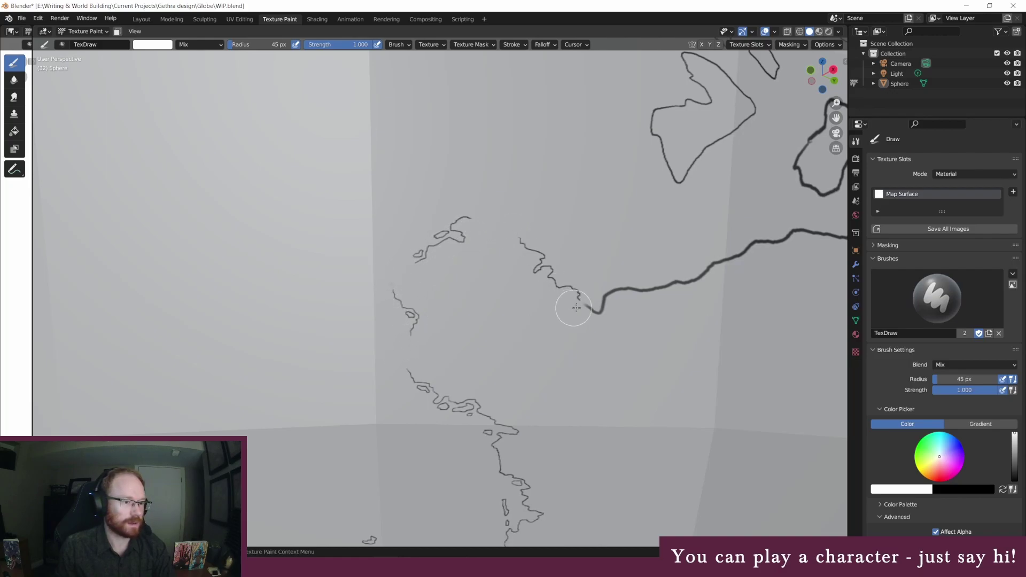
pyautogui.moveTo(623, 298); pyautogui.dragTo(749, 247)
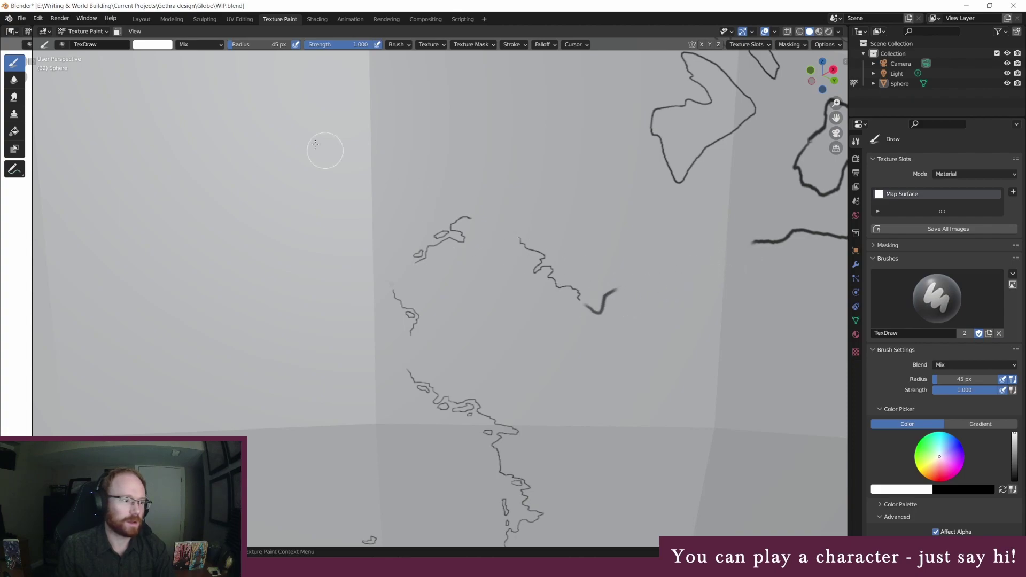
# Step: With a black 3 px brush, join the headland's coastline segments with jagged lines and add small islands along its shore
pyautogui.click(153, 44)
pyautogui.moveTo(219, 72); pyautogui.dragTo(219, 128)
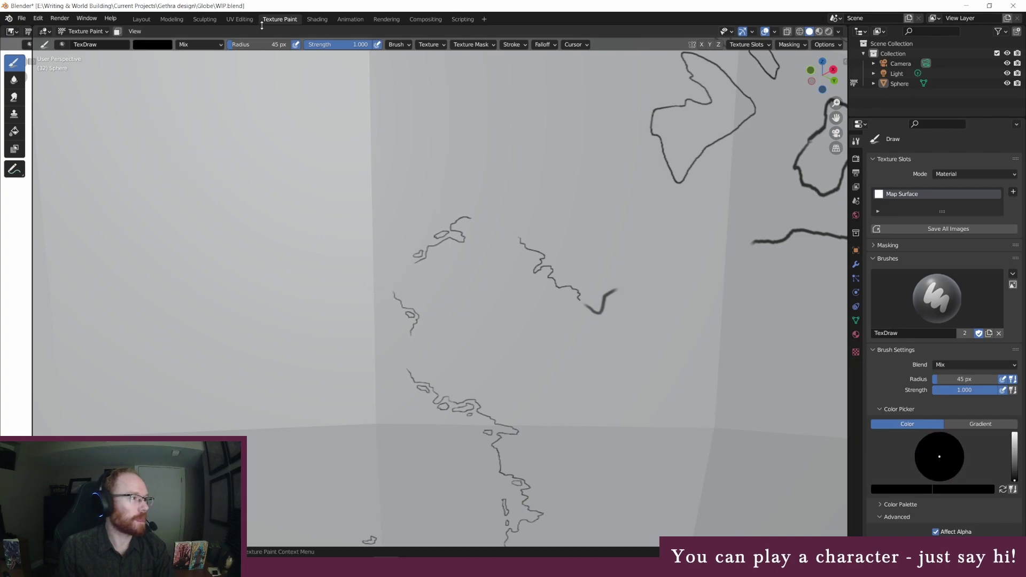
pyautogui.click(278, 44)
pyautogui.write('3')
pyautogui.press('Return')
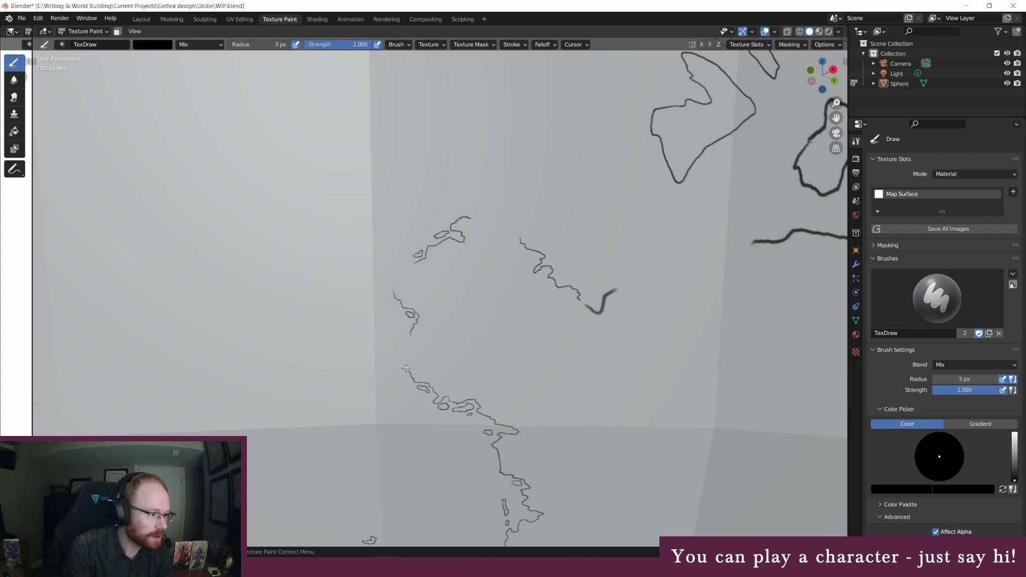
pyautogui.moveTo(406, 369)
pyautogui.mouseDown()
pyautogui.moveTo(404, 343)
pyautogui.moveTo(418, 346)
pyautogui.moveTo(409, 336)
pyautogui.mouseUp()
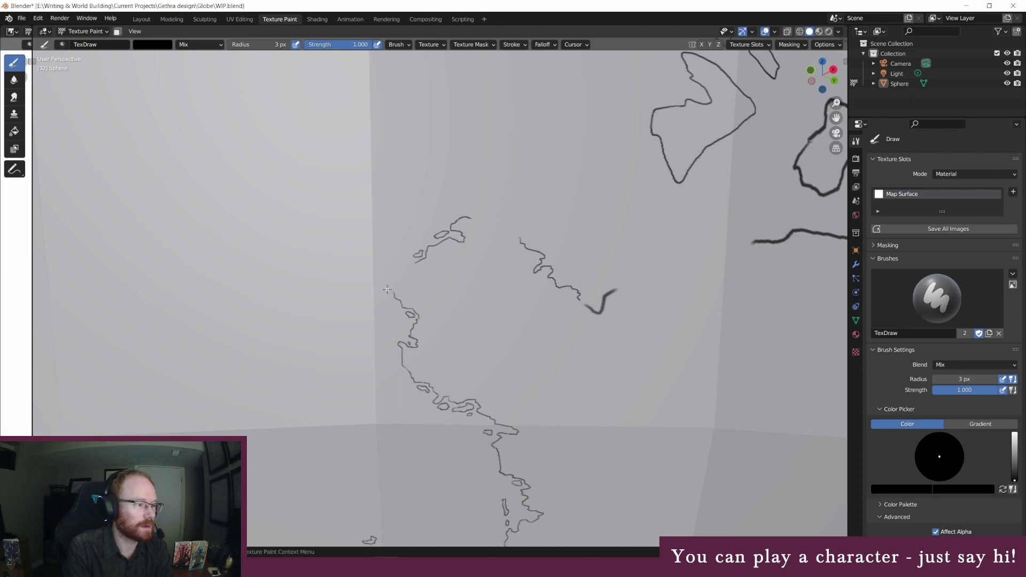
pyautogui.moveTo(396, 281)
pyautogui.mouseDown()
pyautogui.moveTo(393, 271)
pyautogui.moveTo(414, 264)
pyautogui.mouseUp()
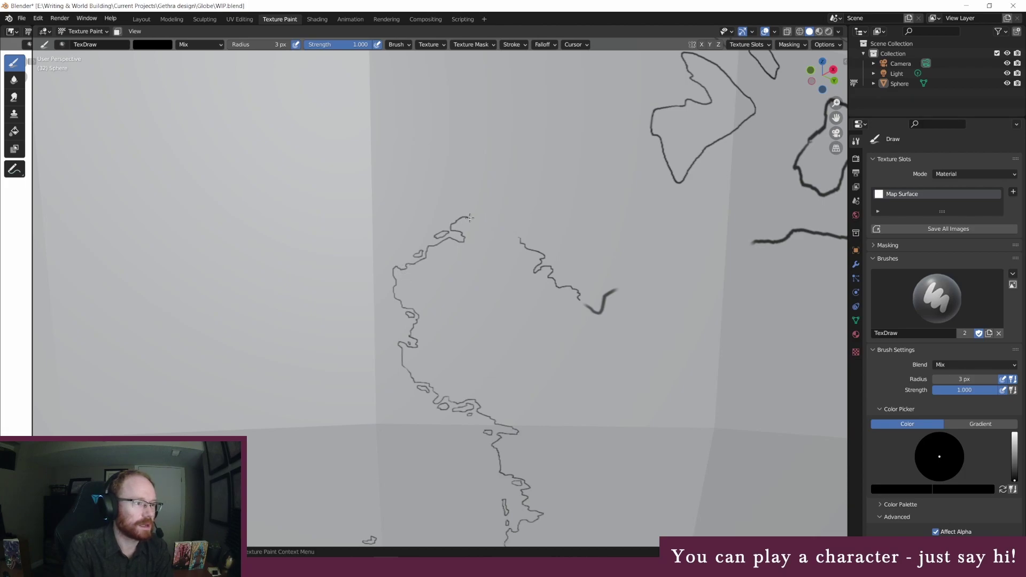
pyautogui.moveTo(470, 217)
pyautogui.mouseDown()
pyautogui.moveTo(507, 221)
pyautogui.moveTo(518, 235)
pyautogui.mouseUp()
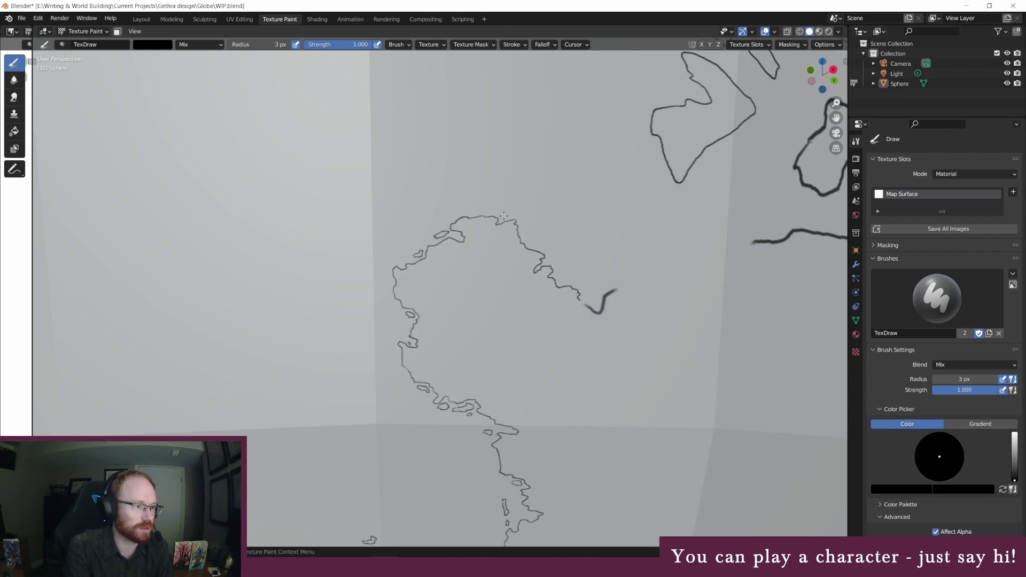
pyautogui.moveTo(503, 216); pyautogui.dragTo(506, 213)
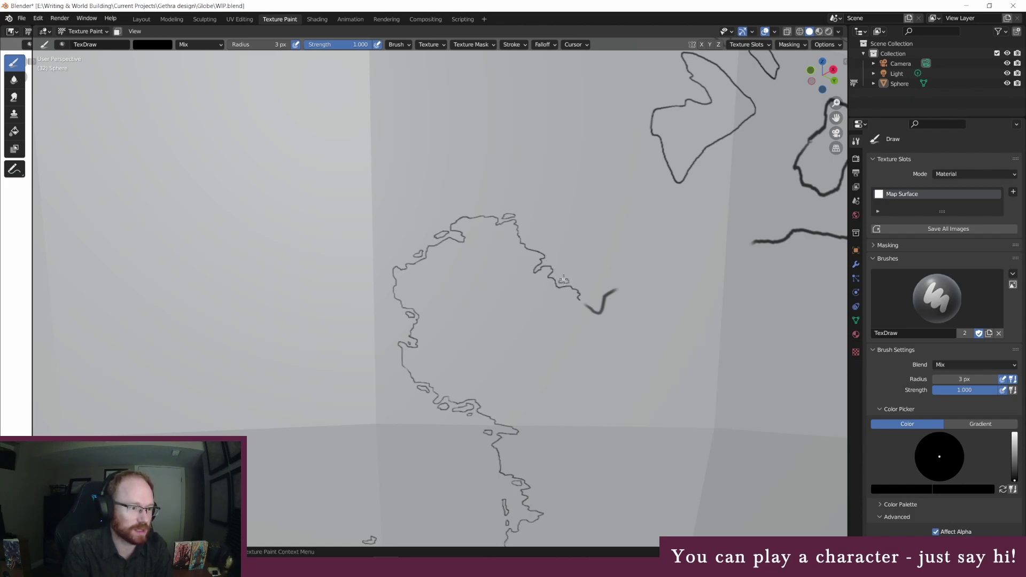
# Step: Draw a jagged thin coastline across the erased gap beyond the V-shaped corner, adding islets beside it and off the pointed island
pyautogui.moveTo(671, 244)
pyautogui.mouseDown(button='middle')
pyautogui.moveTo(729, 298)
pyautogui.moveTo(719, 306)
pyautogui.mouseUp(button='middle')
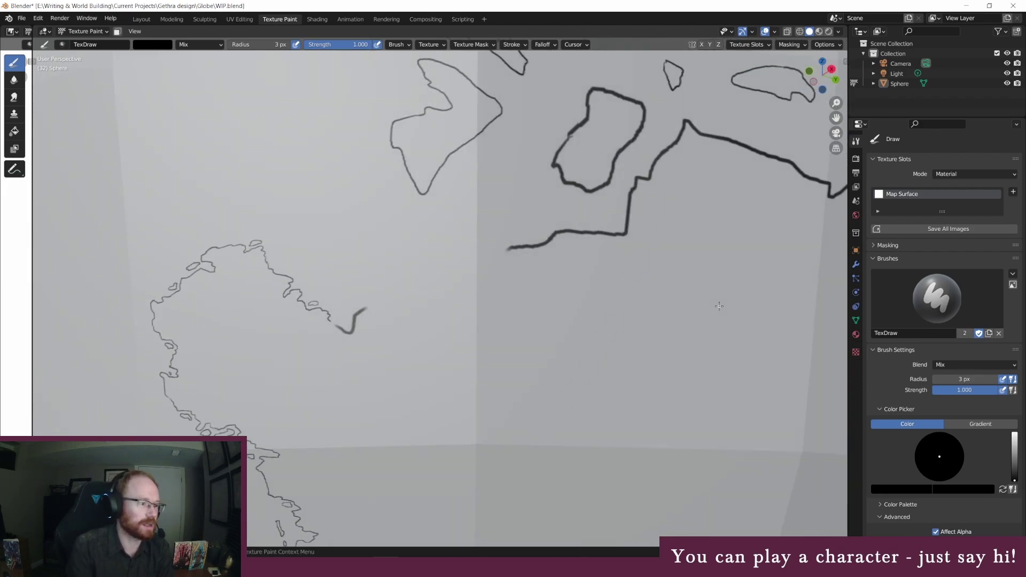
pyautogui.moveTo(375, 304); pyautogui.dragTo(415, 292)
pyautogui.moveTo(424, 280)
pyautogui.mouseDown()
pyautogui.moveTo(456, 263)
pyautogui.moveTo(491, 264)
pyautogui.moveTo(491, 252)
pyautogui.moveTo(507, 248)
pyautogui.mouseUp()
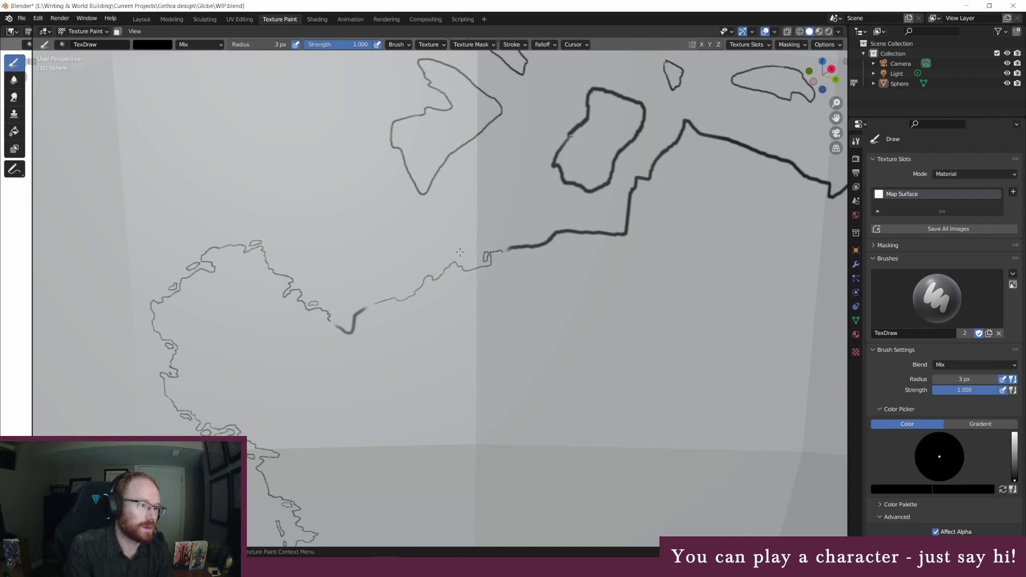
pyautogui.moveTo(461, 254); pyautogui.dragTo(465, 246)
pyautogui.click(471, 242)
pyautogui.moveTo(432, 199); pyautogui.dragTo(438, 186)
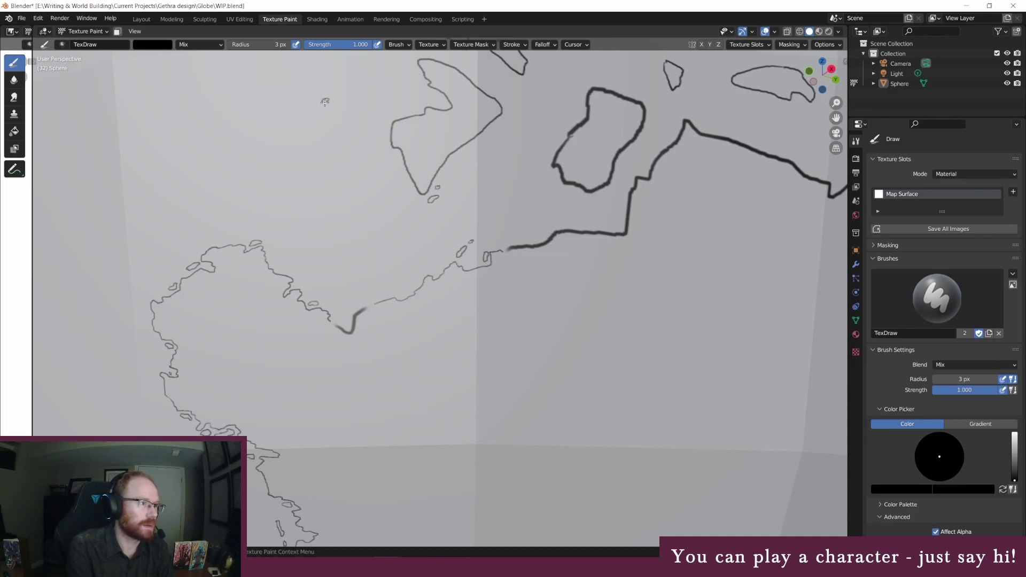
# Step: With a white 45 px brush, erase the V-shaped corner fragment and the thick horizontal coast beyond the new shoreline
pyautogui.scroll(-5, 444, 225)
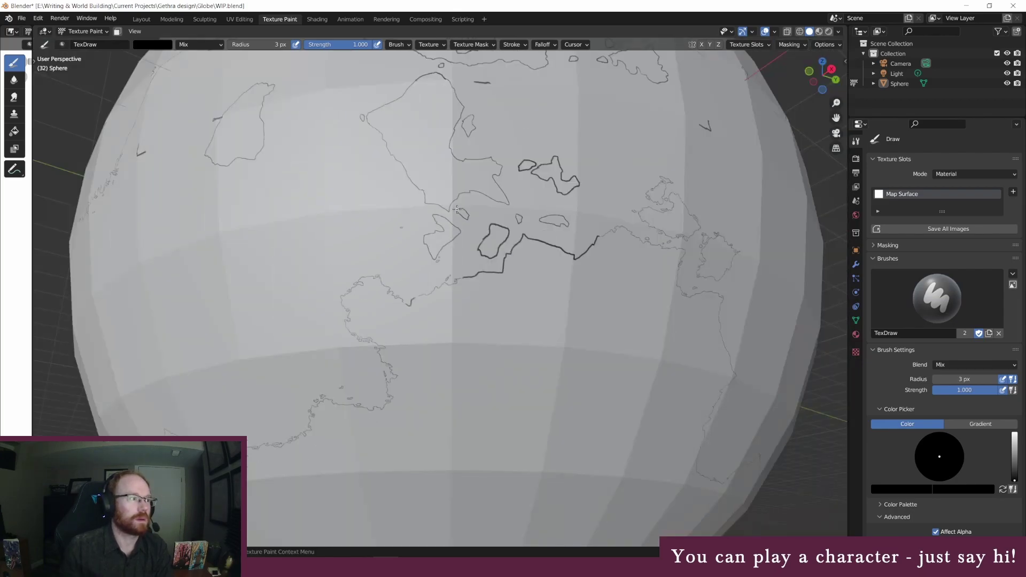
pyautogui.scroll(5, 455, 226)
pyautogui.scroll(2, 455, 226)
pyautogui.keyDown('ctrl'); pyautogui.scroll(5, 558, 194); pyautogui.keyUp('ctrl')
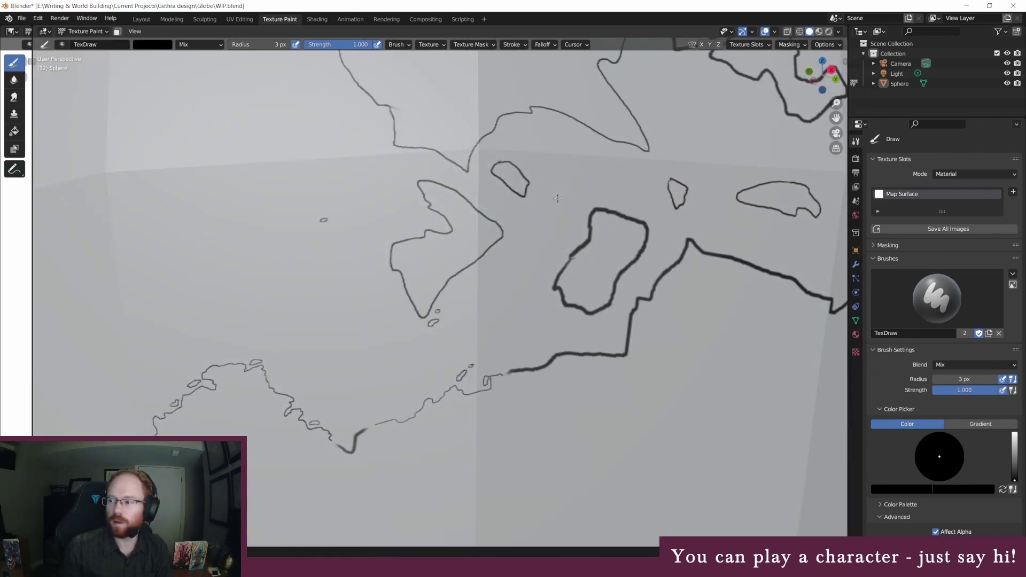
pyautogui.click(170, 46)
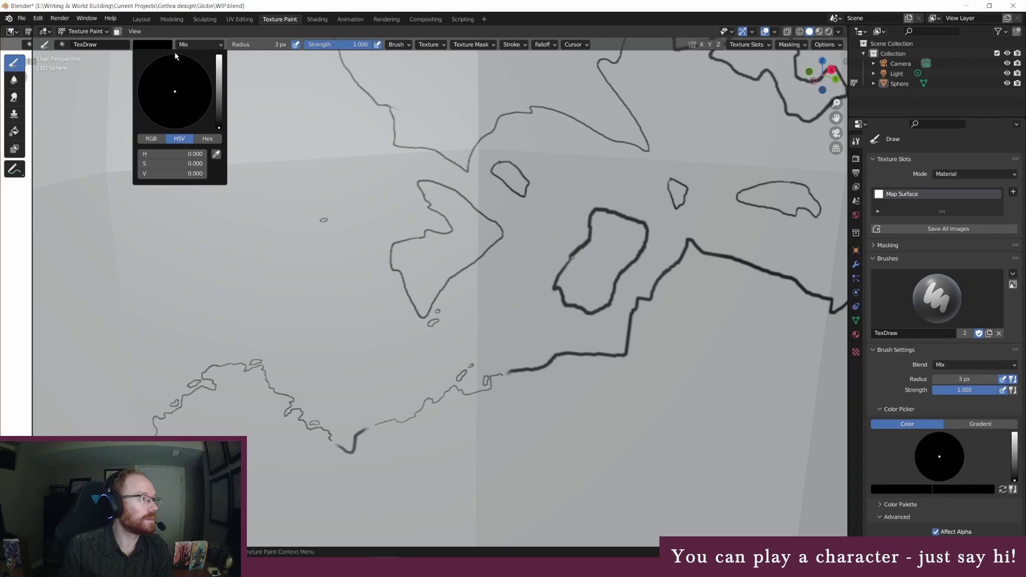
pyautogui.click(219, 55)
pyautogui.click(257, 45)
pyautogui.write('45')
pyautogui.press('Return')
pyautogui.moveTo(347, 438)
pyautogui.mouseDown()
pyautogui.moveTo(363, 434)
pyautogui.moveTo(339, 447)
pyautogui.moveTo(355, 441)
pyautogui.mouseUp()
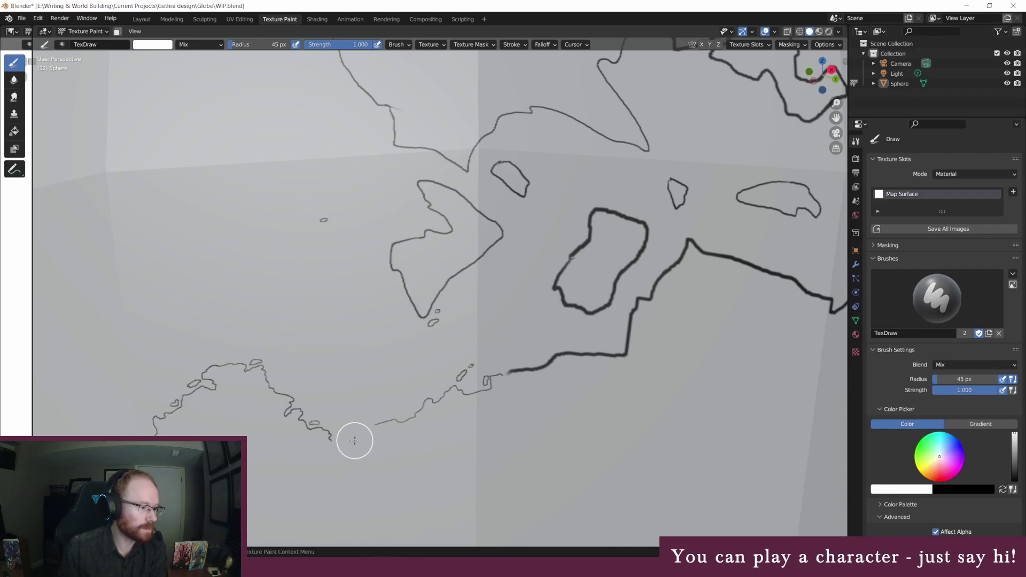
pyautogui.moveTo(505, 371); pyautogui.dragTo(615, 355)
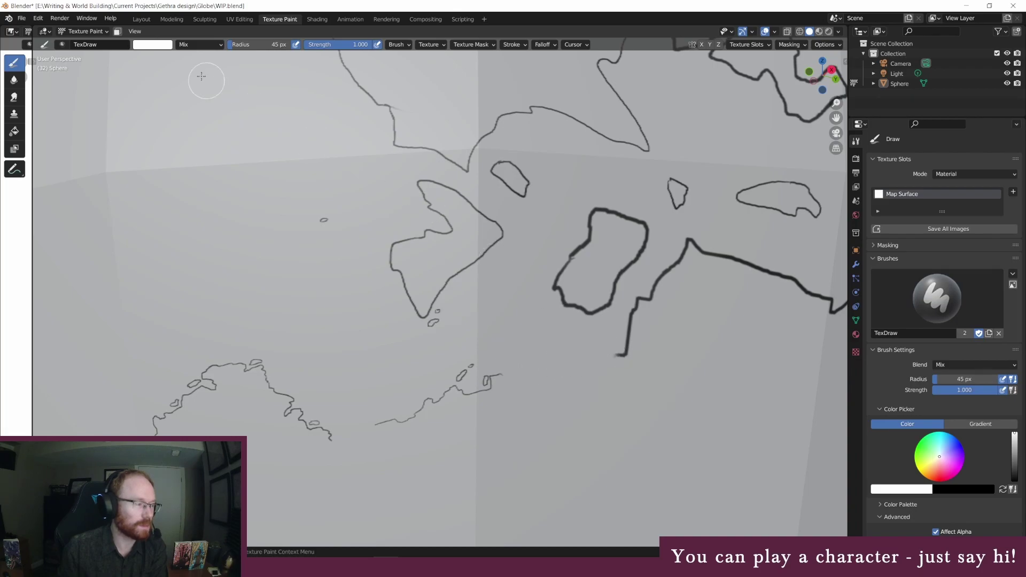
# Step: Set the brush to black with a 3 px radius for drawing the thin coastline
pyautogui.click(153, 44)
pyautogui.moveTo(219, 59); pyautogui.dragTo(219, 125)
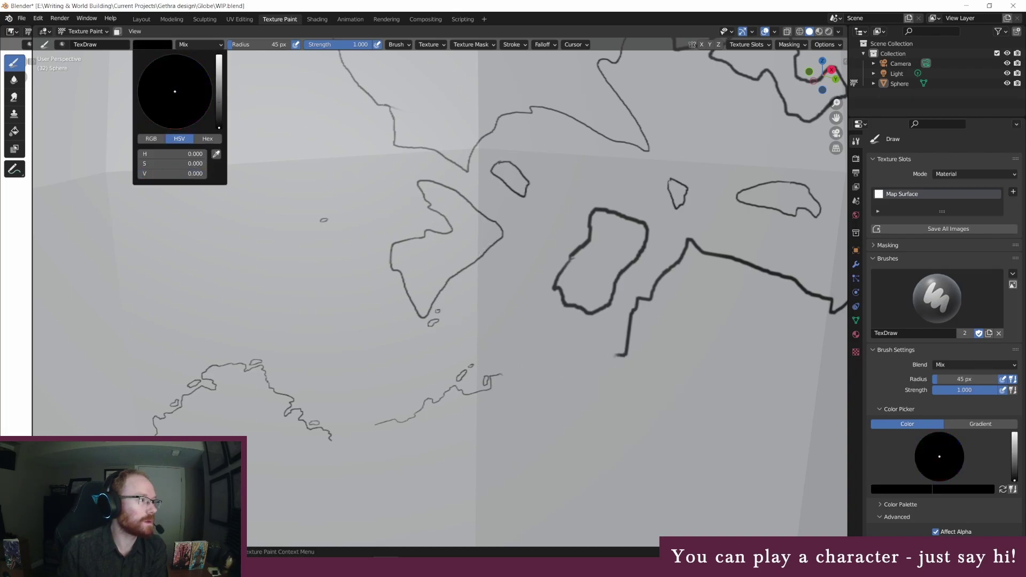
pyautogui.click(259, 44)
pyautogui.write('3')
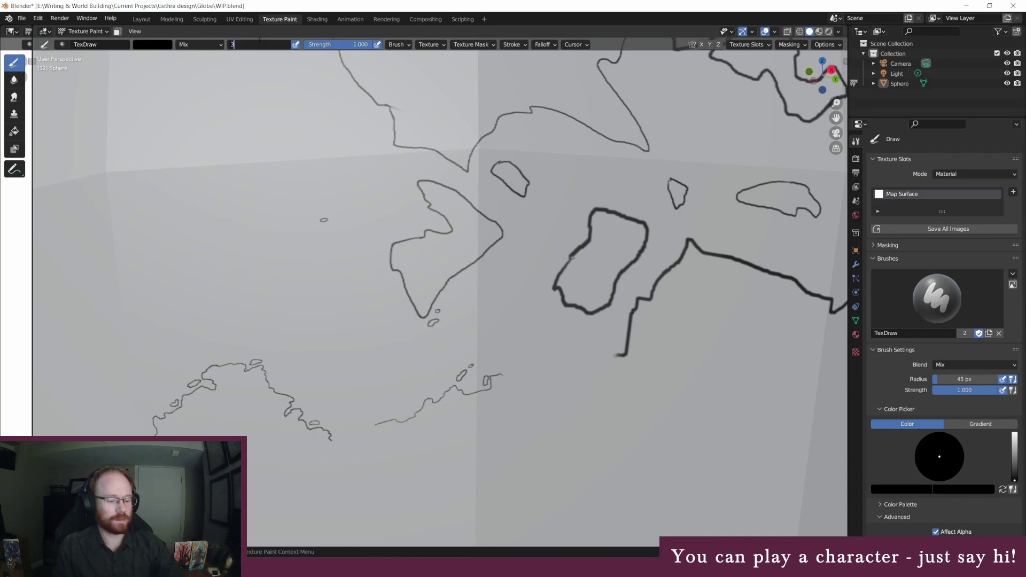
pyautogui.press('Return')
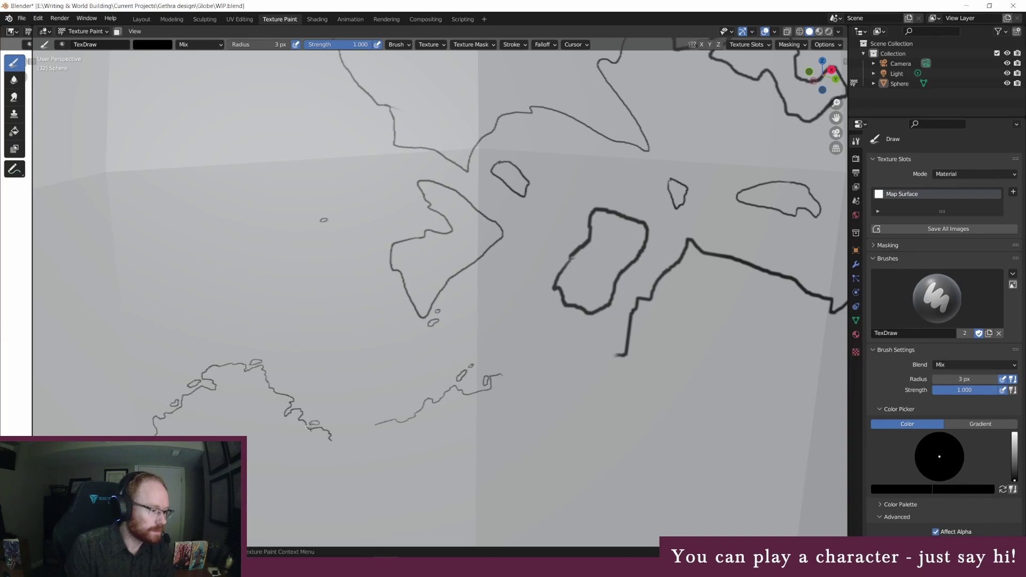
pyautogui.moveTo(337, 432); pyautogui.dragTo(522, 405, button='middle')
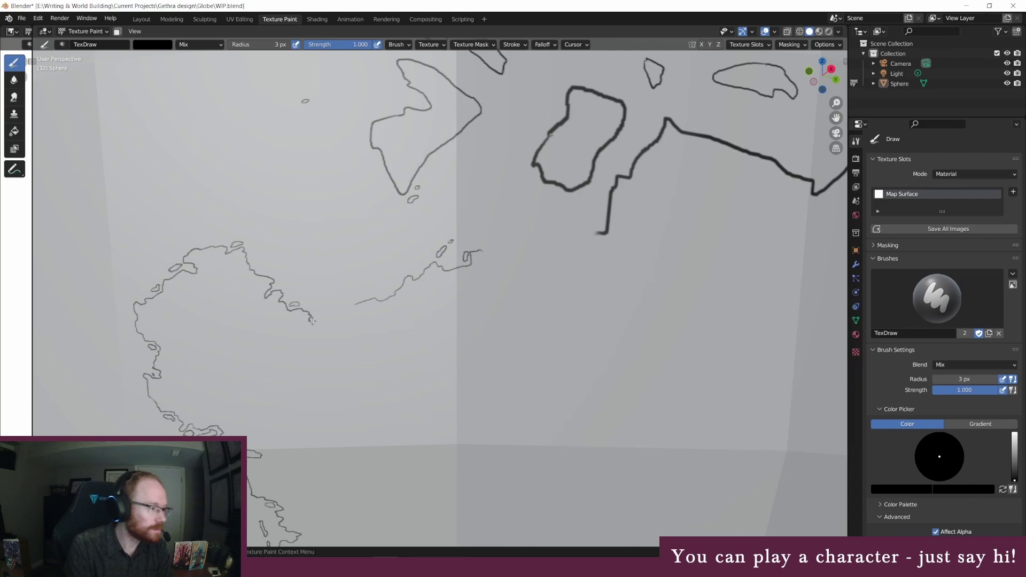
pyautogui.moveTo(315, 325); pyautogui.dragTo(355, 314)
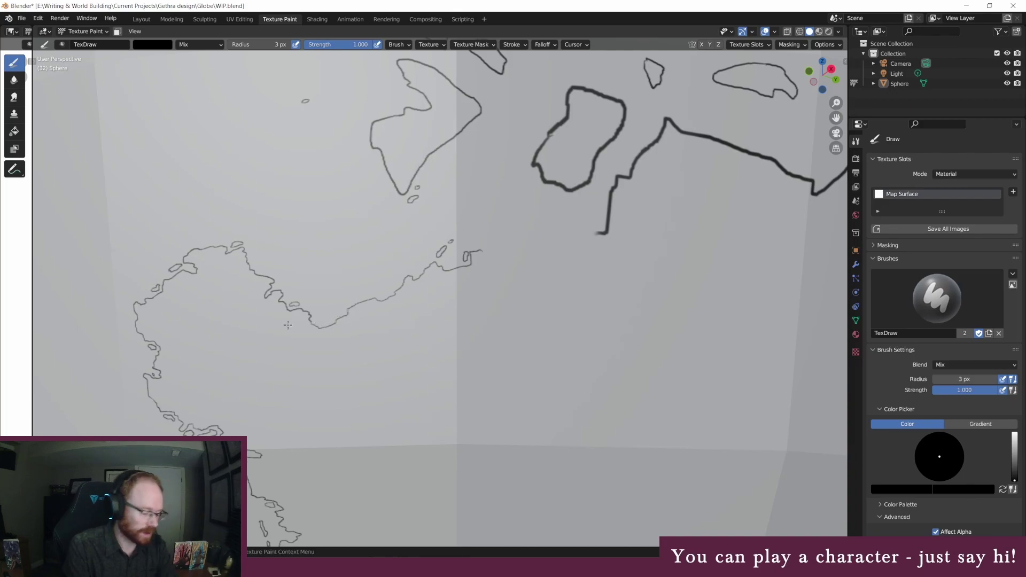
pyautogui.hotkey('ctrl', 'z')
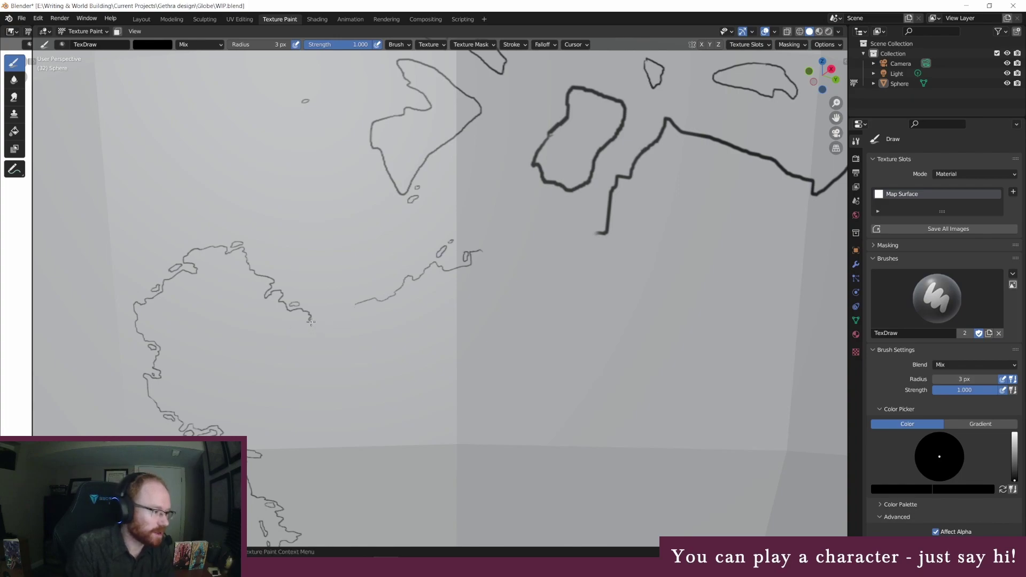
# Step: Join the thin coastline across the bay and extend it jaggedly to the thick vertical coast, adding small islets along the shore
pyautogui.moveTo(311, 321)
pyautogui.mouseDown()
pyautogui.moveTo(346, 328)
pyautogui.moveTo(354, 306)
pyautogui.mouseUp()
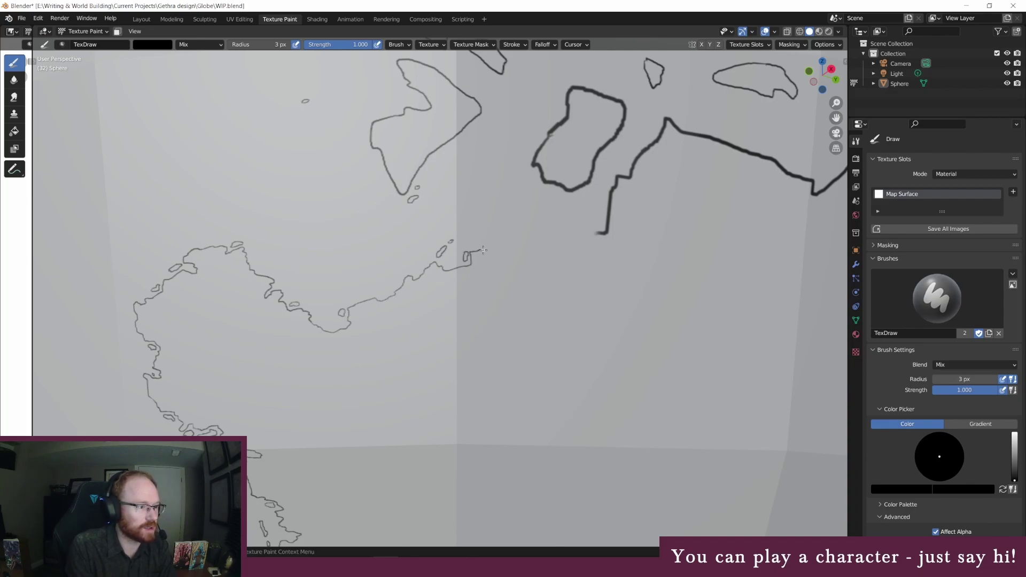
pyautogui.moveTo(490, 254)
pyautogui.mouseDown()
pyautogui.moveTo(519, 239)
pyautogui.moveTo(550, 249)
pyautogui.moveTo(556, 235)
pyautogui.moveTo(584, 235)
pyautogui.mouseUp()
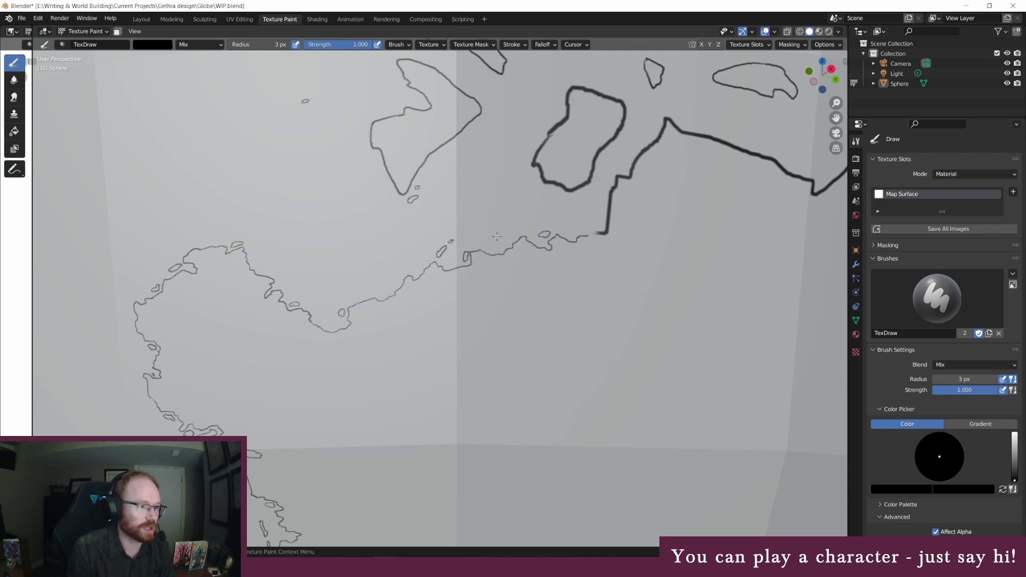
# Step: With a white 45 px brush, erase the thick vertical coast and the long sloping coast, leaving short corner fragments as guides
pyautogui.moveTo(496, 236); pyautogui.dragTo(704, 256, button='middle')
pyautogui.click(239, 47)
pyautogui.write('45')
pyautogui.press('Return')
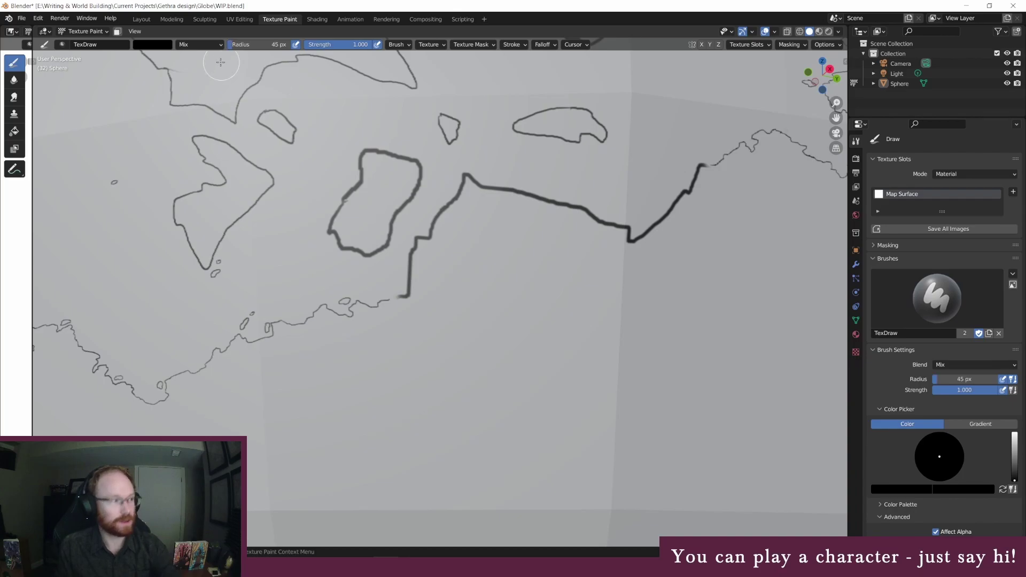
pyautogui.click(162, 46)
pyautogui.moveTo(219, 78); pyautogui.dragTo(219, 56)
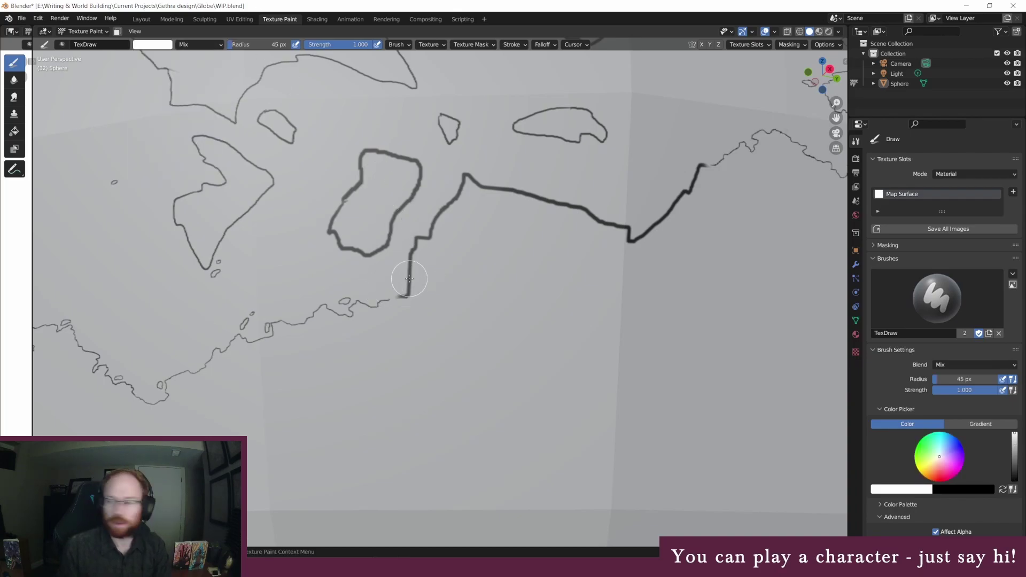
pyautogui.moveTo(409, 279)
pyautogui.mouseDown()
pyautogui.moveTo(412, 276)
pyautogui.moveTo(414, 240)
pyautogui.moveTo(450, 203)
pyautogui.moveTo(443, 228)
pyautogui.moveTo(456, 204)
pyautogui.moveTo(431, 234)
pyautogui.mouseUp()
pyautogui.moveTo(504, 198)
pyautogui.mouseDown()
pyautogui.moveTo(511, 185)
pyautogui.moveTo(497, 188)
pyautogui.moveTo(596, 217)
pyautogui.moveTo(570, 197)
pyautogui.moveTo(603, 219)
pyautogui.mouseUp()
# Step: With a black 3 px brush, draw jagged thin coastlines between the remaining corner fragments, adding inlets and small offshore islands
pyautogui.click(239, 43)
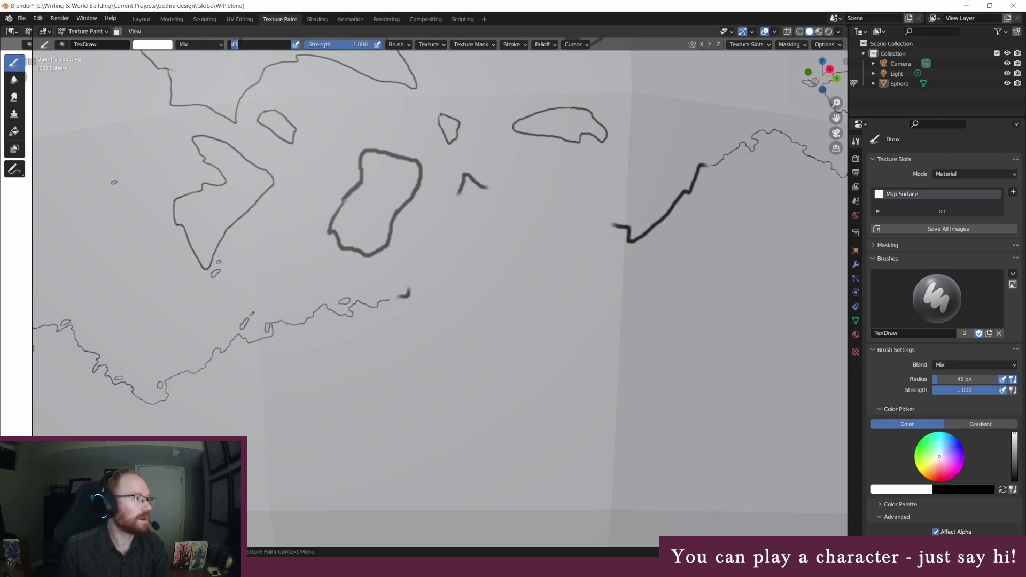
pyautogui.write('3')
pyautogui.press('Return')
pyautogui.click(171, 46)
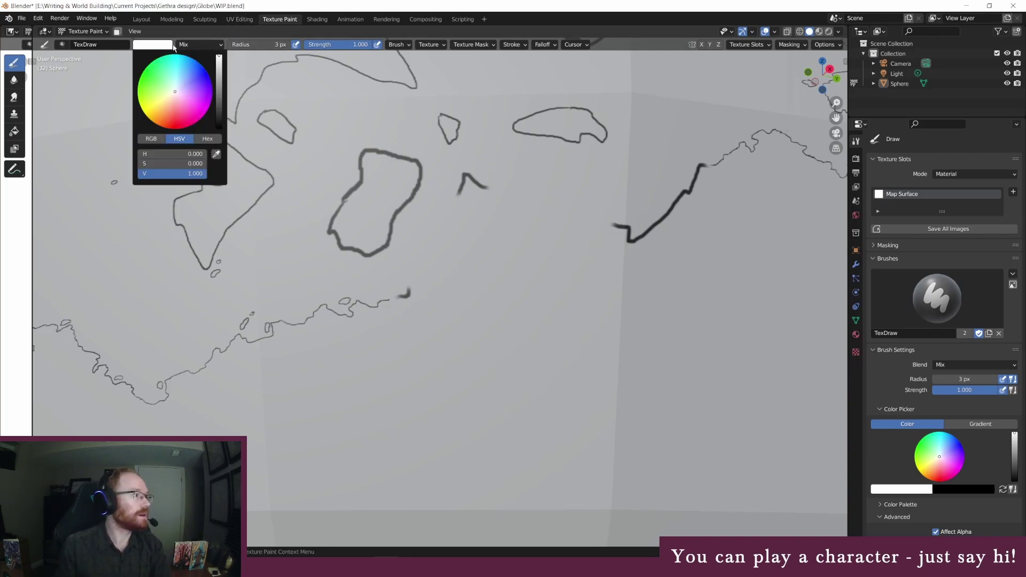
pyautogui.moveTo(217, 68); pyautogui.dragTo(218, 124)
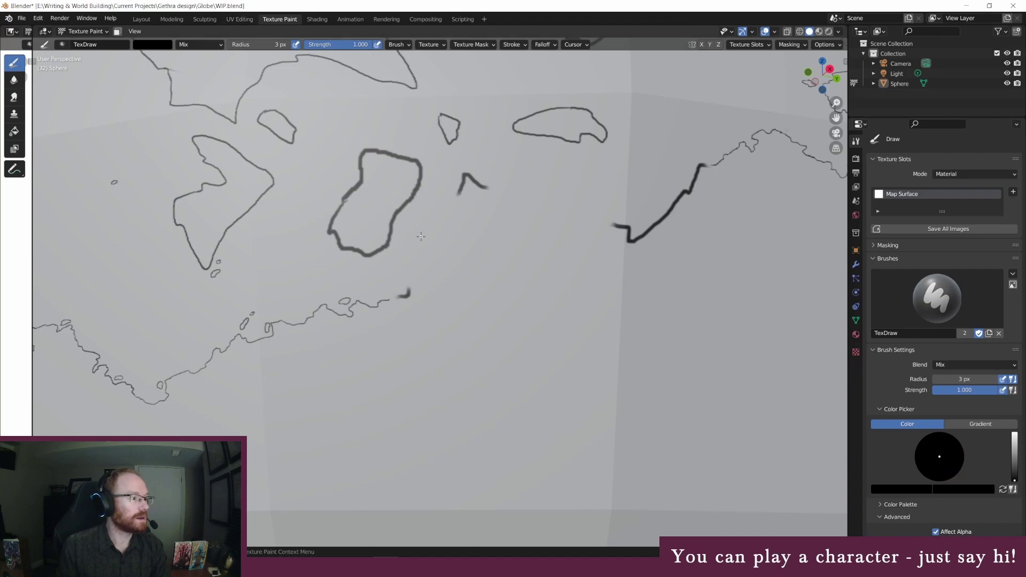
pyautogui.moveTo(406, 290)
pyautogui.mouseDown()
pyautogui.moveTo(437, 271)
pyautogui.moveTo(433, 247)
pyautogui.moveTo(455, 251)
pyautogui.moveTo(440, 236)
pyautogui.moveTo(456, 202)
pyautogui.mouseUp()
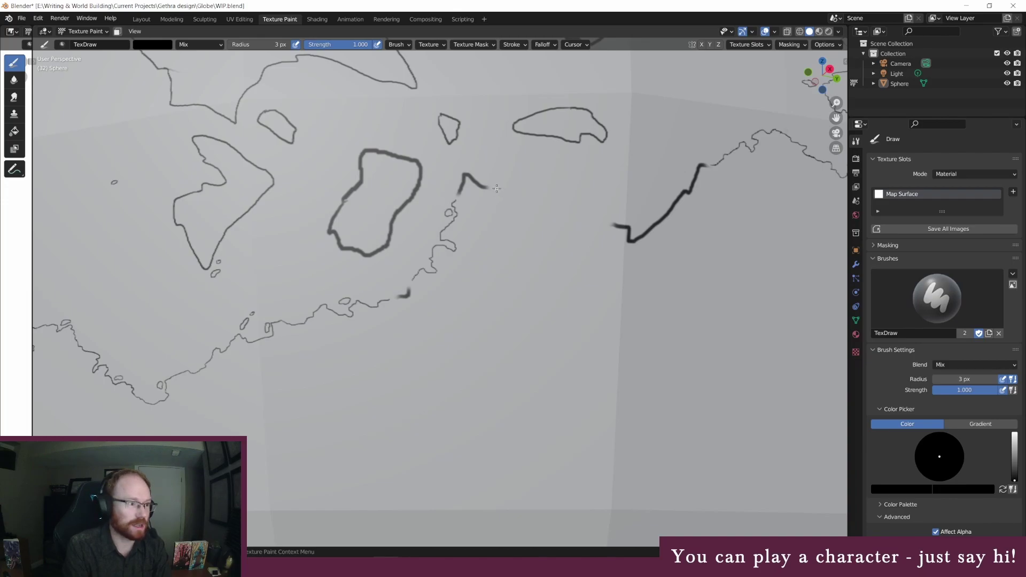
pyautogui.moveTo(496, 187)
pyautogui.mouseDown()
pyautogui.moveTo(531, 191)
pyautogui.moveTo(531, 200)
pyautogui.moveTo(546, 193)
pyautogui.moveTo(560, 209)
pyautogui.moveTo(567, 200)
pyautogui.moveTo(600, 219)
pyautogui.mouseUp()
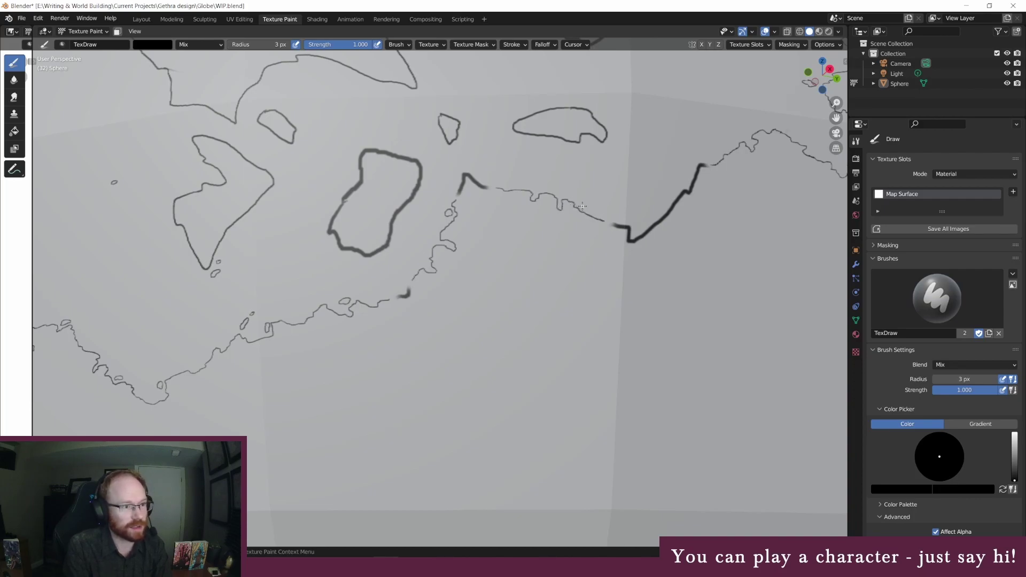
pyautogui.moveTo(582, 206)
pyautogui.mouseDown()
pyautogui.moveTo(594, 210)
pyautogui.moveTo(591, 203)
pyautogui.mouseUp()
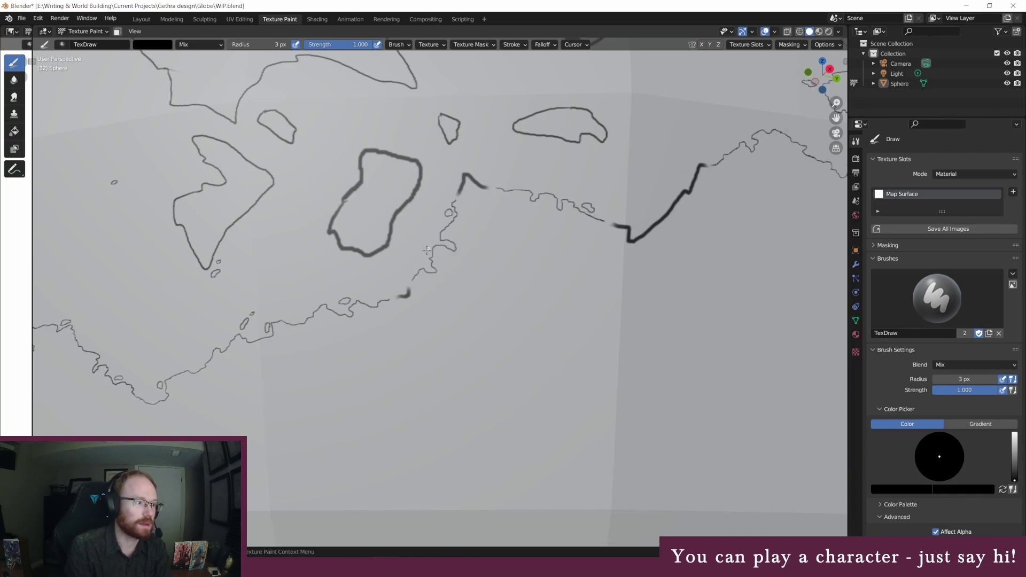
pyautogui.moveTo(426, 253)
pyautogui.mouseDown()
pyautogui.moveTo(431, 244)
pyautogui.moveTo(423, 252)
pyautogui.mouseUp()
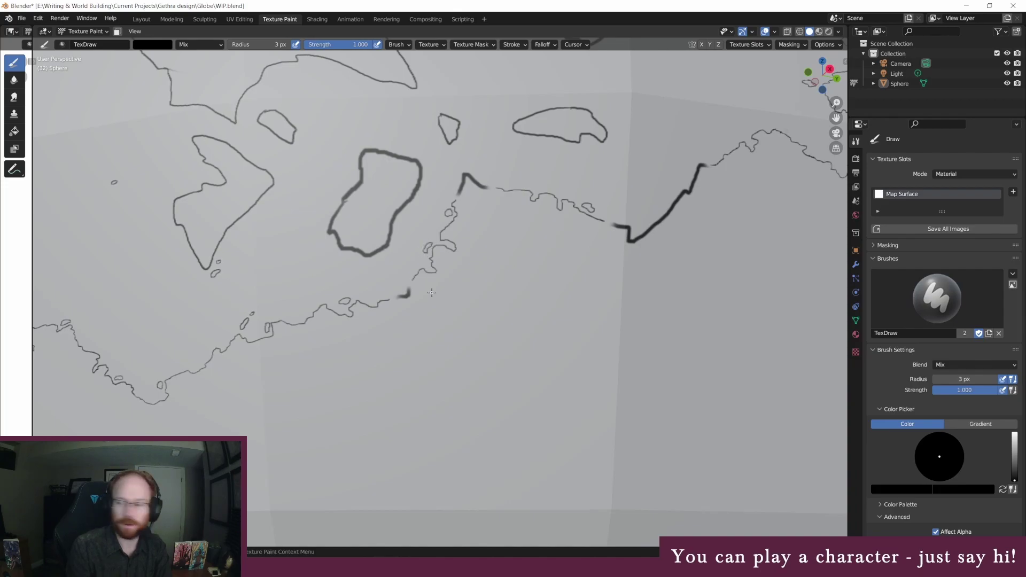
# Step: With a white 45 px brush, erase the first two corner fragments and the thick diagonal coast up to the existing thin shoreline
pyautogui.moveTo(385, 351)
pyautogui.mouseDown(button='middle')
pyautogui.moveTo(401, 232)
pyautogui.moveTo(268, 56)
pyautogui.mouseUp(button='middle')
pyautogui.click(259, 45)
pyautogui.write('45')
pyautogui.press('Return')
pyautogui.click(157, 45)
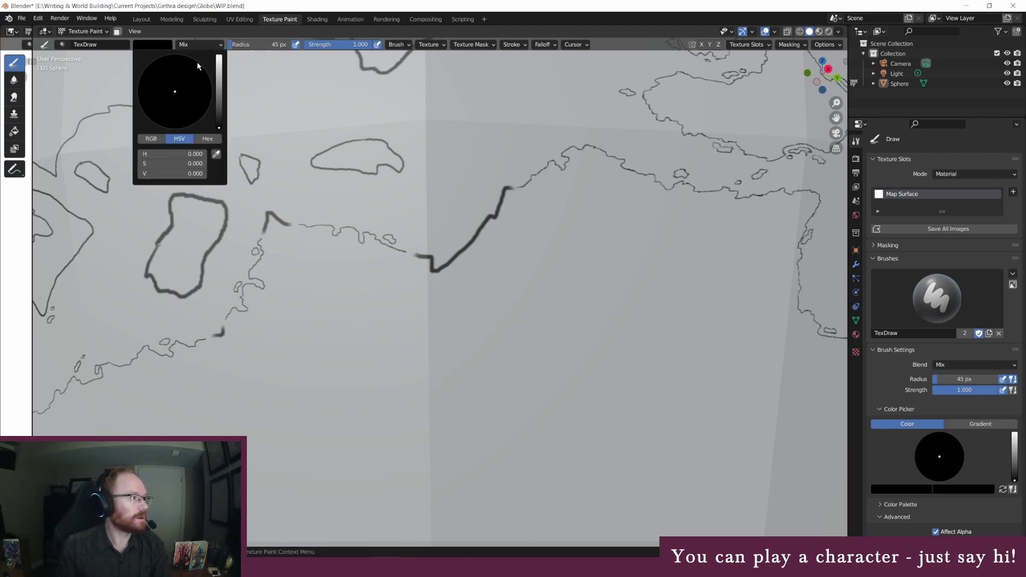
pyautogui.moveTo(220, 75); pyautogui.dragTo(220, 55)
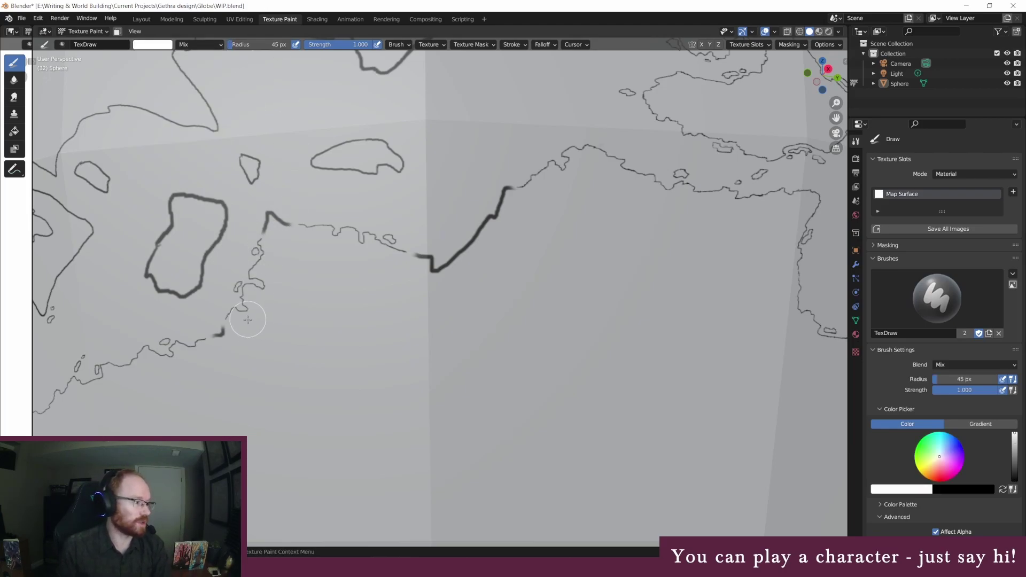
pyautogui.moveTo(217, 336); pyautogui.dragTo(225, 327)
pyautogui.moveTo(289, 224)
pyautogui.mouseDown()
pyautogui.moveTo(263, 232)
pyautogui.moveTo(284, 222)
pyautogui.mouseUp()
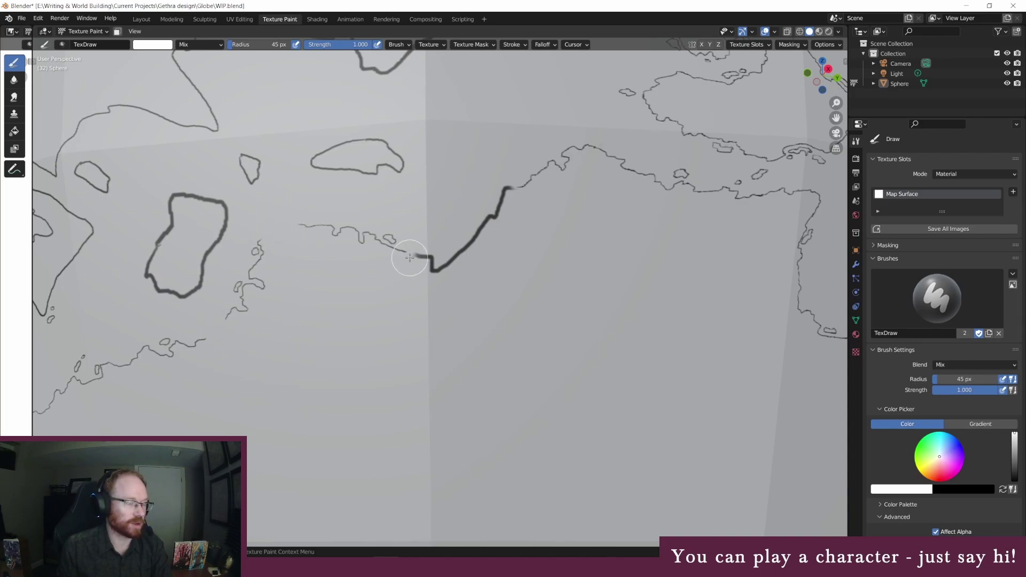
pyautogui.moveTo(419, 255); pyautogui.dragTo(428, 259)
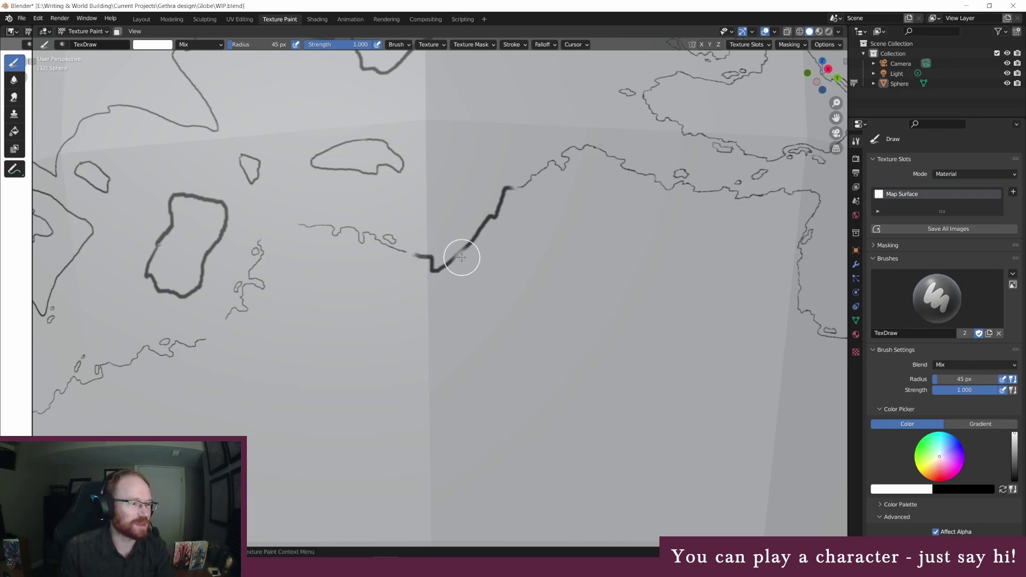
pyautogui.moveTo(459, 252); pyautogui.dragTo(509, 189)
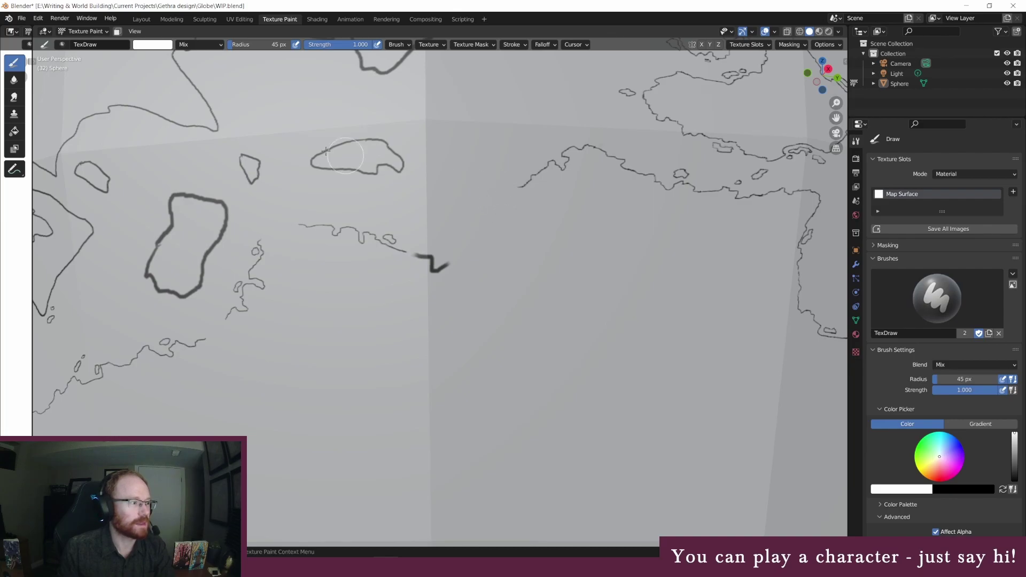
# Step: With a black 3 px brush, close the gaps at the erased corners and draw a jagged diagonal coastline with islets
pyautogui.click(170, 45)
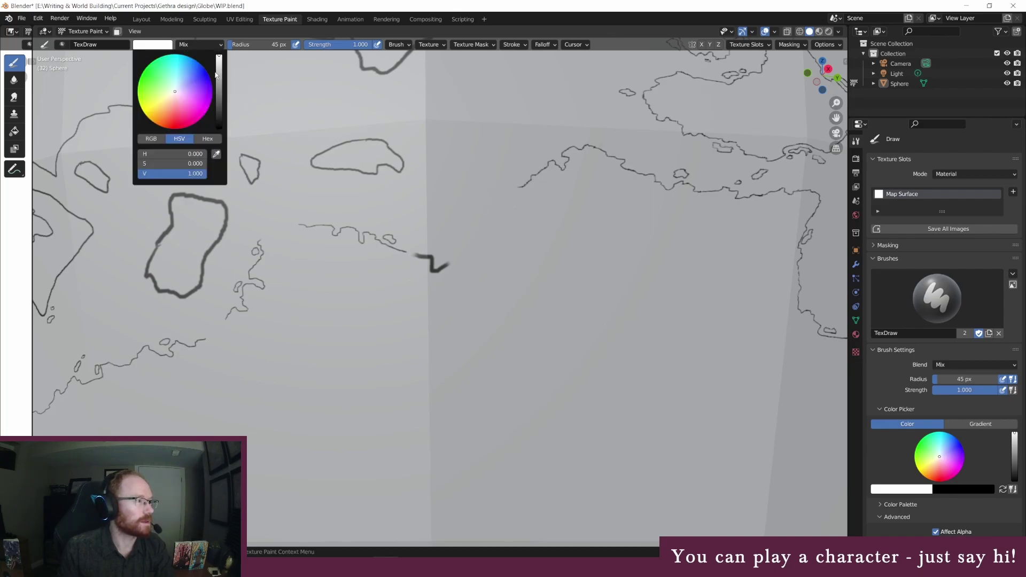
pyautogui.moveTo(217, 79); pyautogui.dragTo(219, 129)
pyautogui.click(267, 45)
pyautogui.write('3')
pyautogui.press('Return')
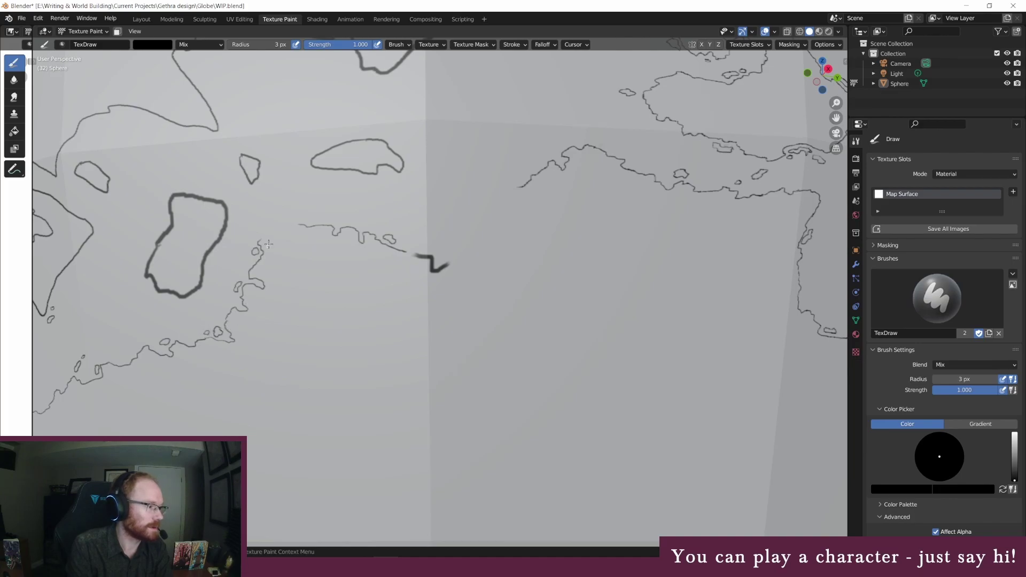
pyautogui.moveTo(262, 237)
pyautogui.mouseDown()
pyautogui.moveTo(289, 216)
pyautogui.moveTo(306, 218)
pyautogui.mouseUp()
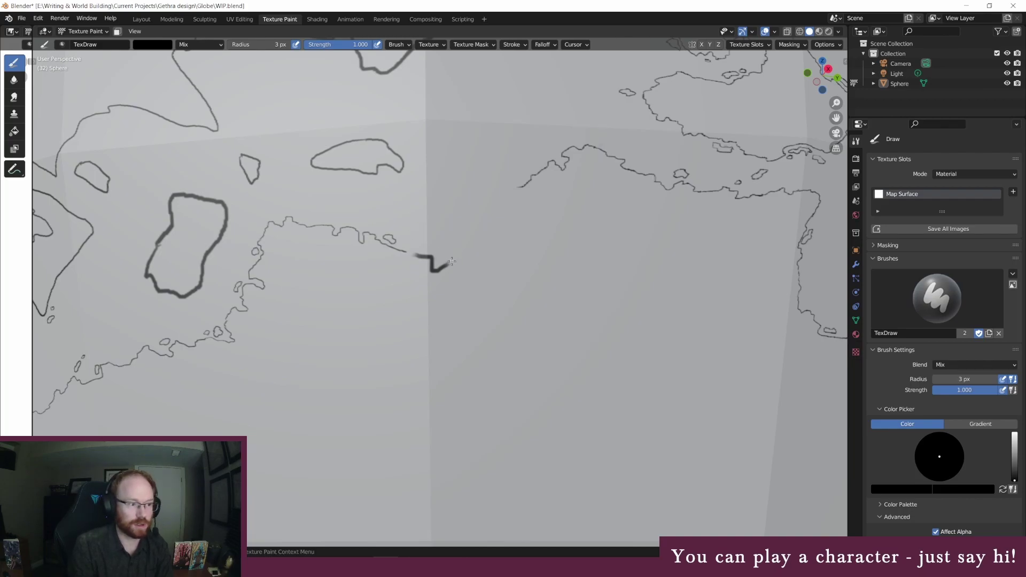
pyautogui.moveTo(455, 260)
pyautogui.mouseDown()
pyautogui.moveTo(487, 242)
pyautogui.moveTo(485, 218)
pyautogui.moveTo(520, 187)
pyautogui.mouseUp()
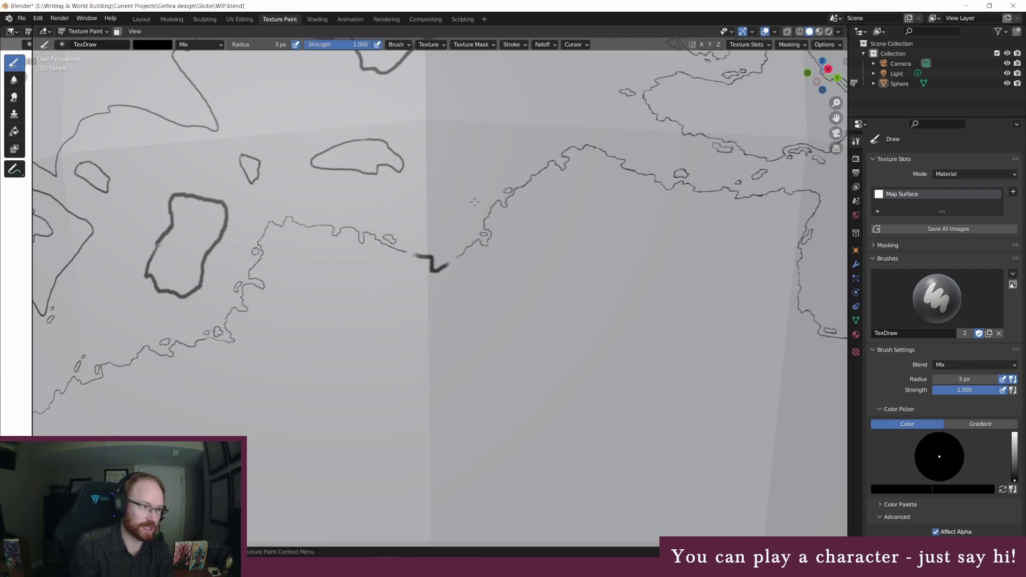
# Step: Erase the remaining thick Z-shaped coast fragment with a white 45 px brush
pyautogui.click(166, 45)
pyautogui.click(219, 71)
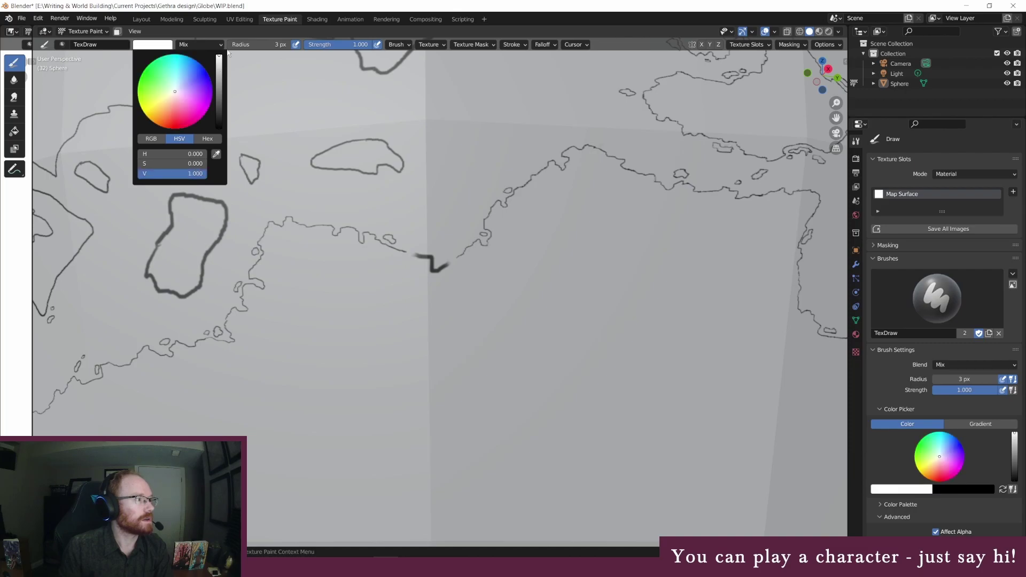
pyautogui.click(257, 45)
pyautogui.write('45')
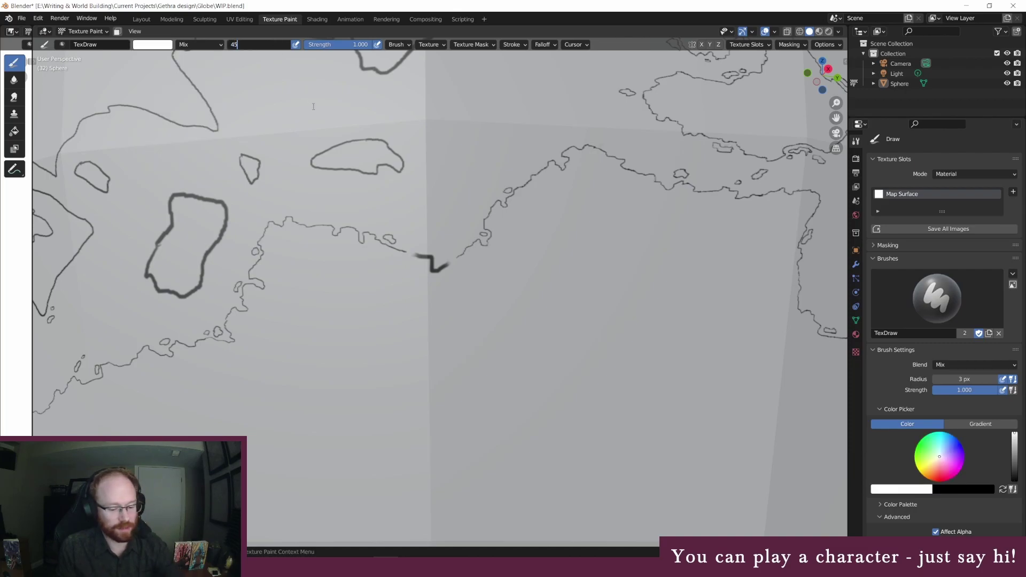
pyautogui.press('Return')
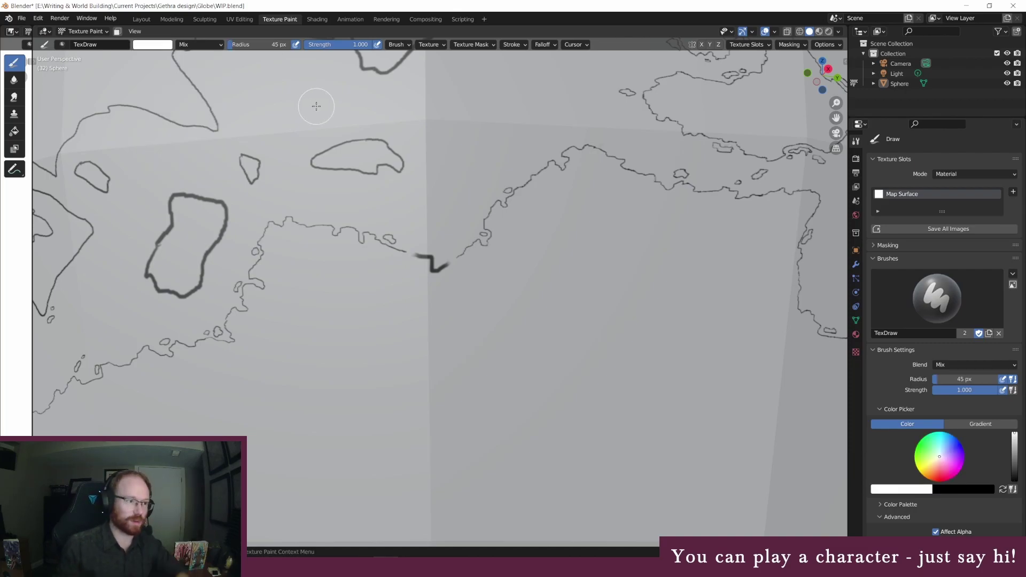
pyautogui.moveTo(438, 265)
pyautogui.mouseDown()
pyautogui.moveTo(421, 255)
pyautogui.moveTo(446, 265)
pyautogui.mouseUp()
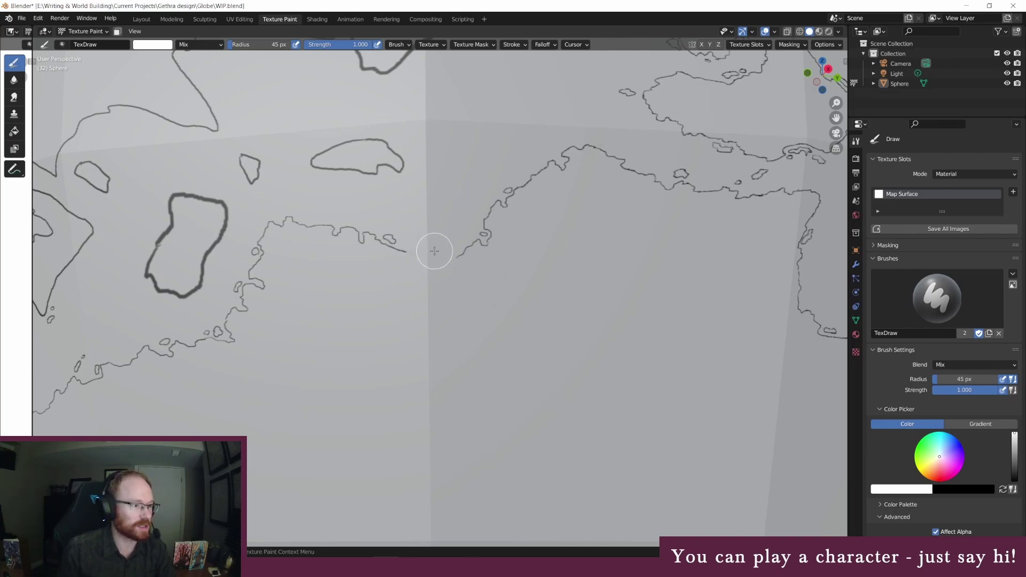
# Step: With a black 3 px brush, join the two coastline ends with a jagged line and a small islet at the erased fragment
pyautogui.click(249, 45)
pyautogui.write('3')
pyautogui.press('Return')
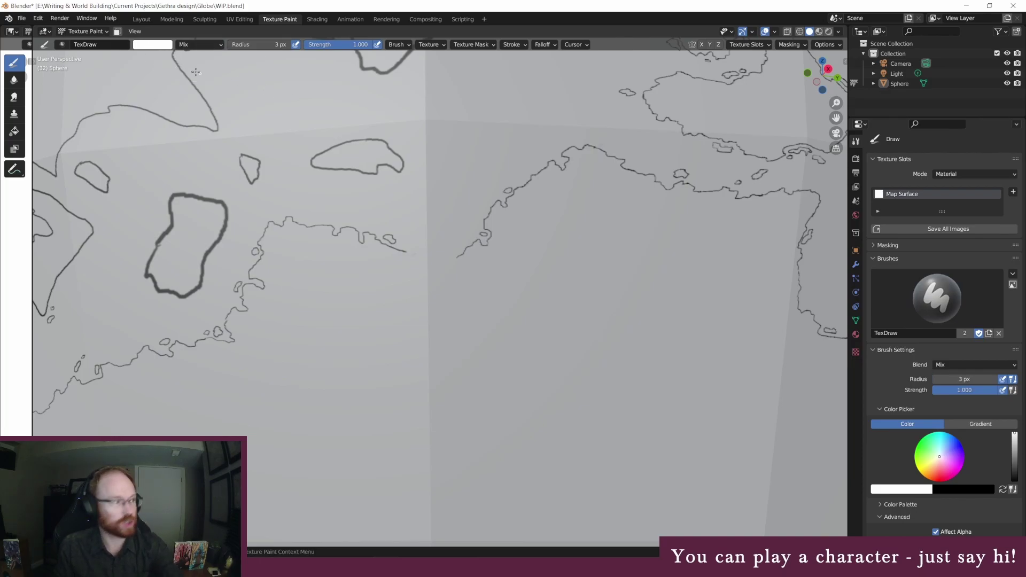
pyautogui.click(167, 44)
pyautogui.moveTo(220, 78); pyautogui.dragTo(219, 128)
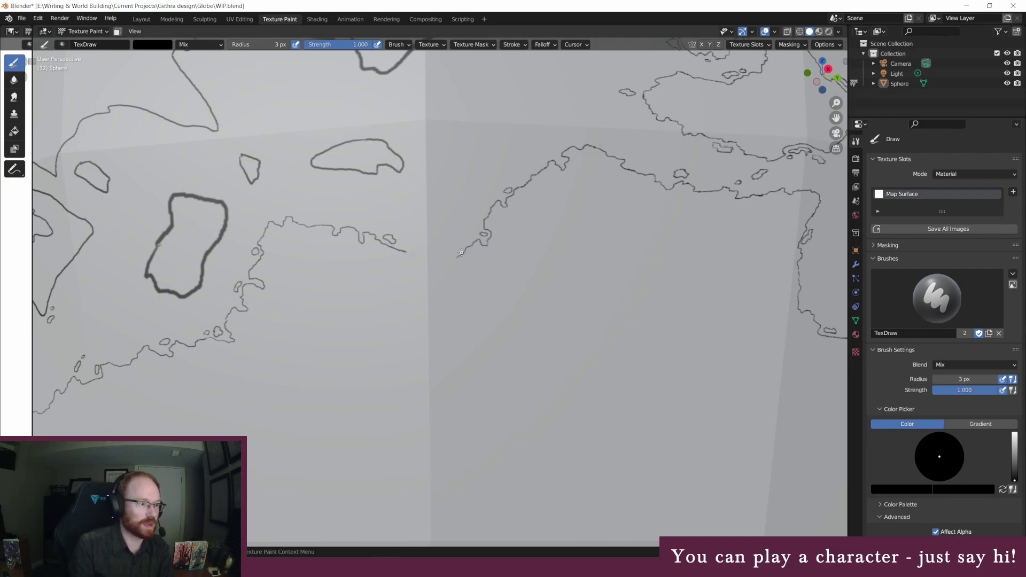
pyautogui.moveTo(405, 252); pyautogui.dragTo(455, 259)
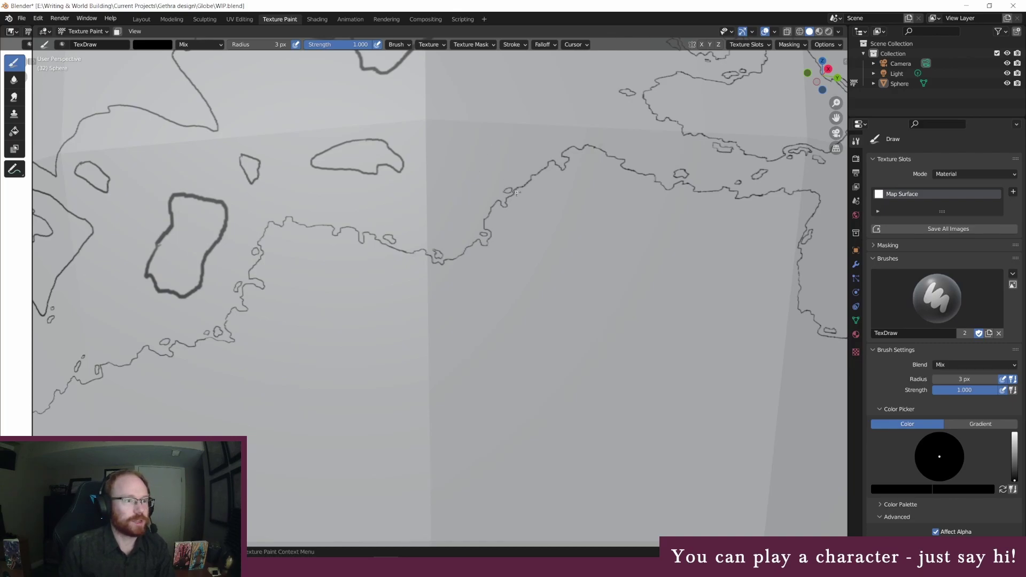
# Step: With a white 45 px brush, erase most of the thick island outline above the new coast, leaving short fragments as guides
pyautogui.scroll(-3, 517, 193)
pyautogui.scroll(3, 344, 252)
pyautogui.moveTo(344, 252)
pyautogui.mouseDown(button='middle')
pyautogui.moveTo(427, 347)
pyautogui.moveTo(278, 204)
pyautogui.moveTo(255, 221)
pyautogui.moveTo(204, 159)
pyautogui.mouseUp(button='middle')
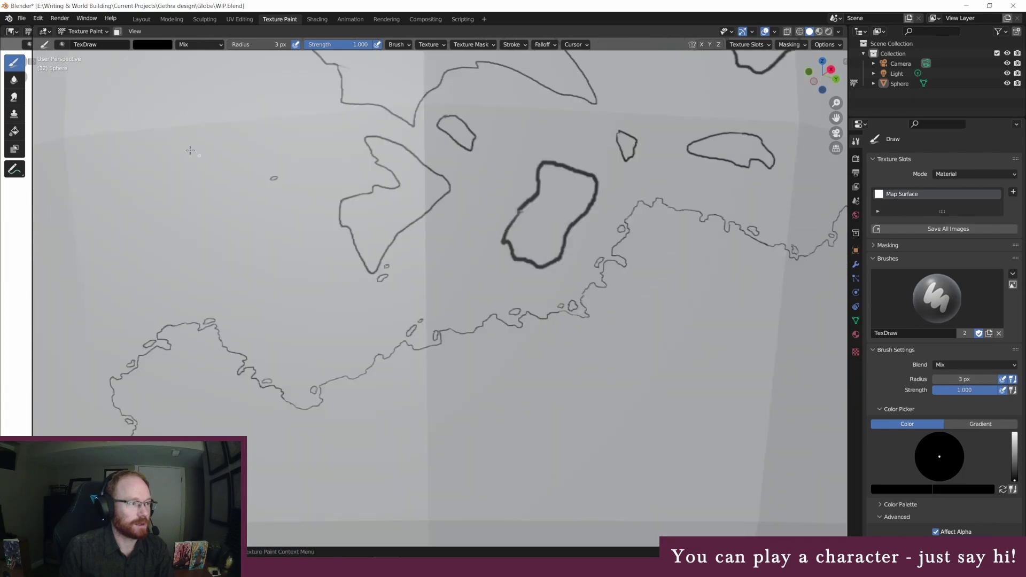
pyautogui.click(255, 45)
pyautogui.write('45')
pyautogui.press('Return')
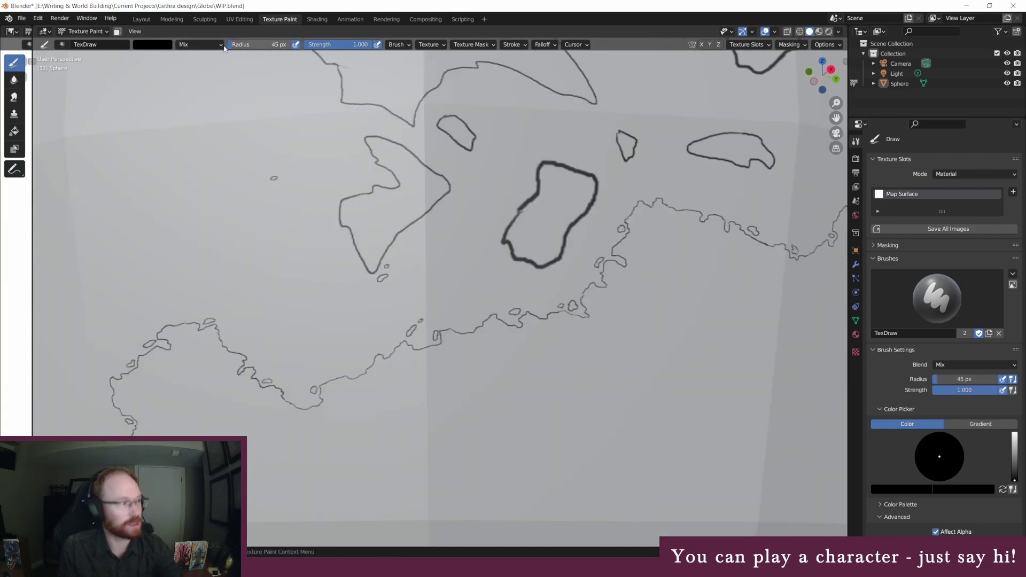
pyautogui.click(152, 45)
pyautogui.click(217, 73)
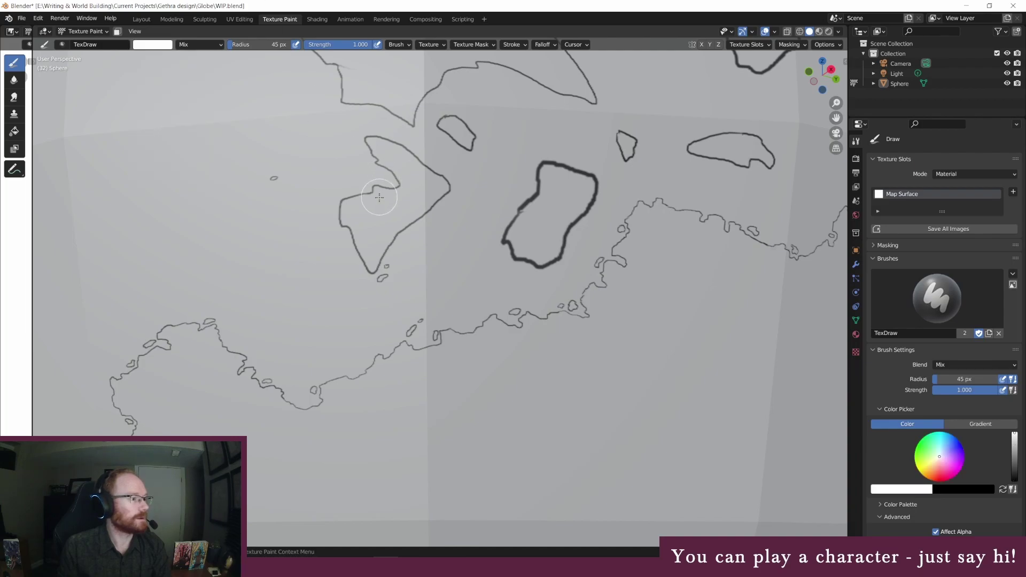
pyautogui.moveTo(632, 217); pyautogui.dragTo(625, 219, button='middle')
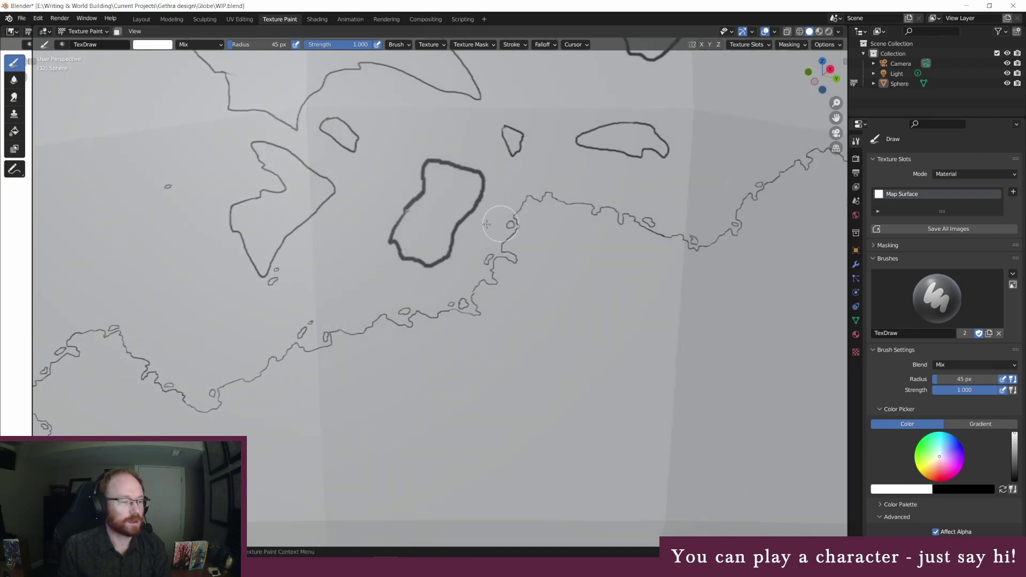
pyautogui.moveTo(447, 255)
pyautogui.mouseDown()
pyautogui.moveTo(478, 194)
pyautogui.moveTo(463, 166)
pyautogui.moveTo(449, 168)
pyautogui.moveTo(468, 166)
pyautogui.moveTo(443, 164)
pyautogui.moveTo(410, 237)
pyautogui.moveTo(416, 209)
pyautogui.moveTo(398, 224)
pyautogui.moveTo(425, 177)
pyautogui.moveTo(402, 151)
pyautogui.mouseUp()
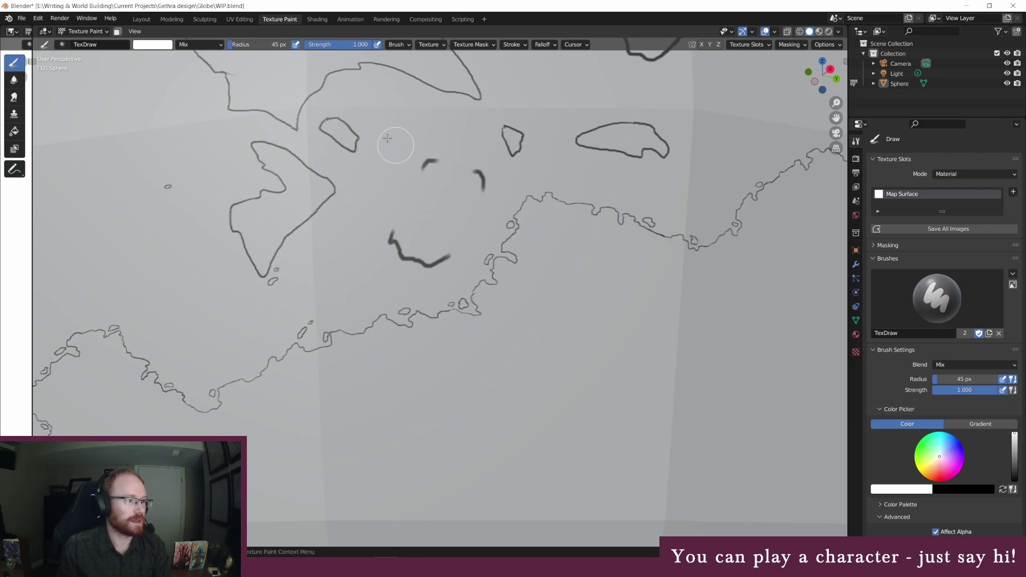
# Step: With a black 3 px brush, draw thin jagged shorelines with small islets between the island's remaining thick guide fragments
pyautogui.click(251, 46)
pyautogui.write('3')
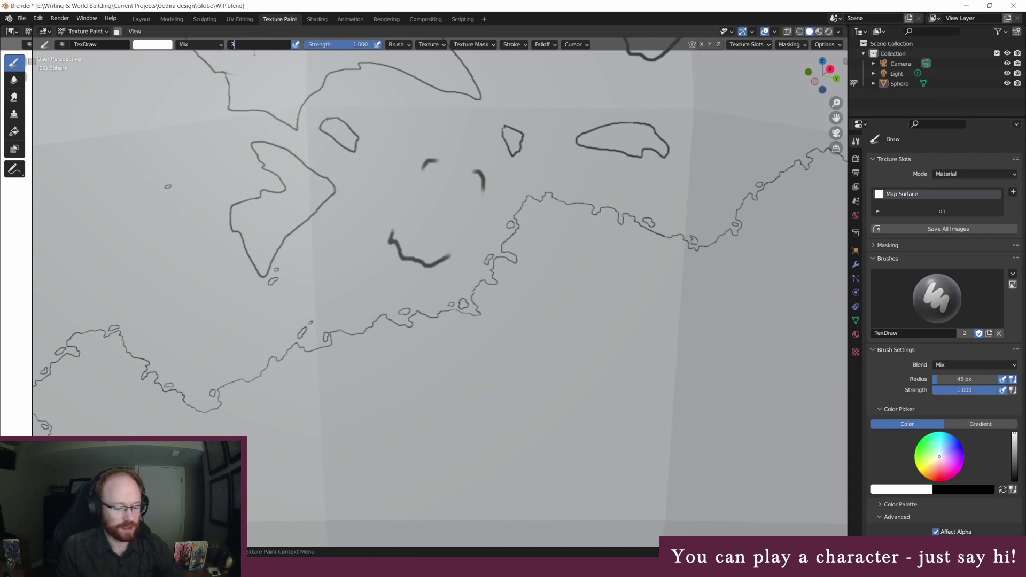
pyautogui.press('Return')
pyautogui.click(153, 44)
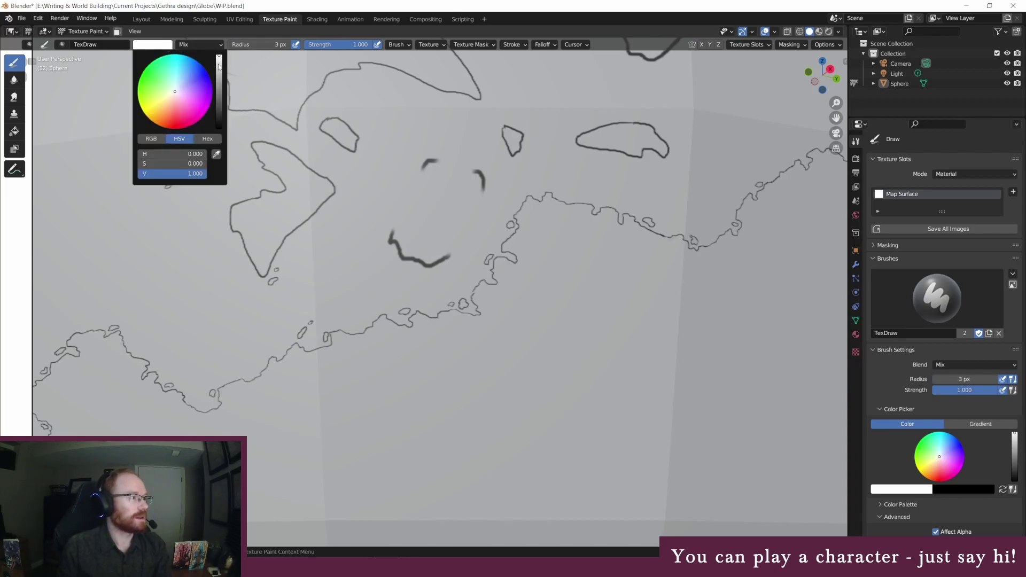
pyautogui.moveTo(219, 67); pyautogui.dragTo(219, 127)
pyautogui.click(154, 45)
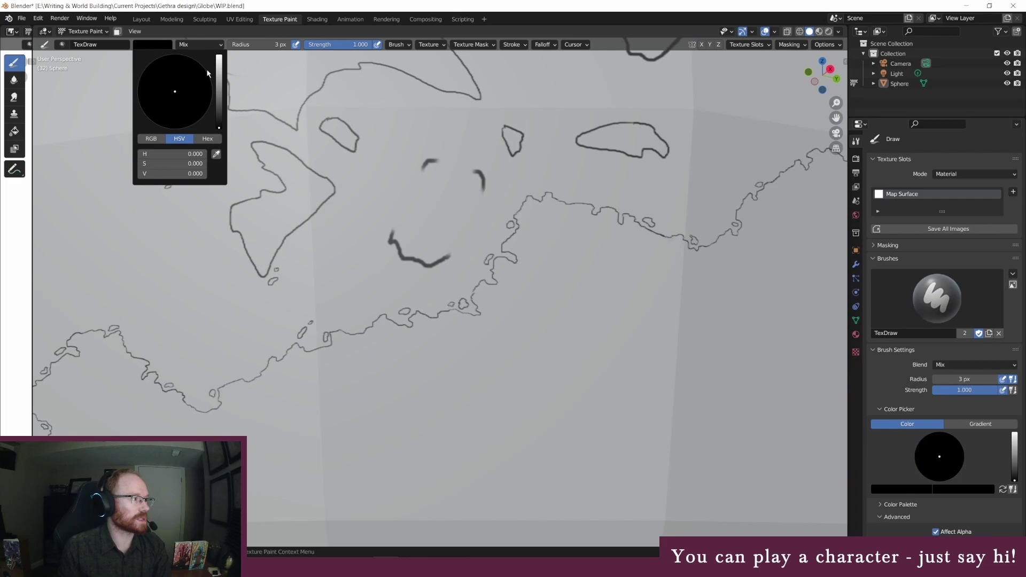
pyautogui.moveTo(218, 107)
pyautogui.mouseDown()
pyautogui.moveTo(219, 91)
pyautogui.moveTo(218, 128)
pyautogui.mouseUp()
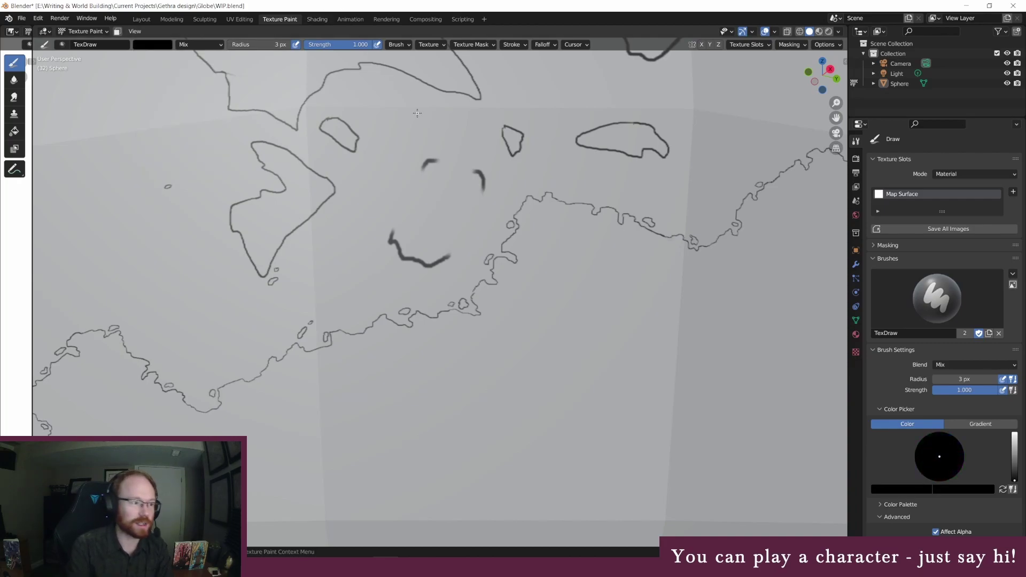
pyautogui.moveTo(398, 220); pyautogui.dragTo(421, 178)
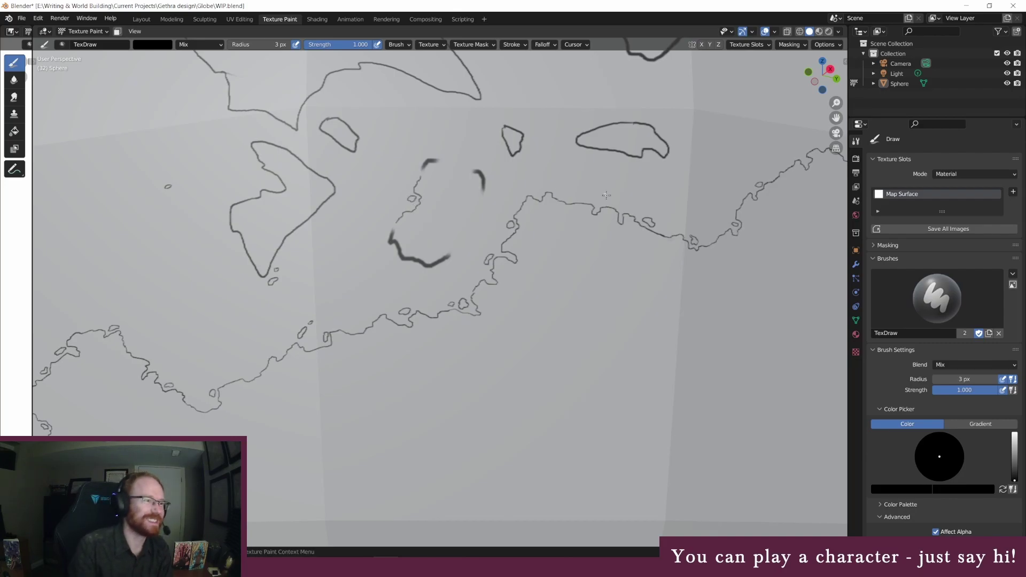
pyautogui.moveTo(457, 242); pyautogui.dragTo(484, 216)
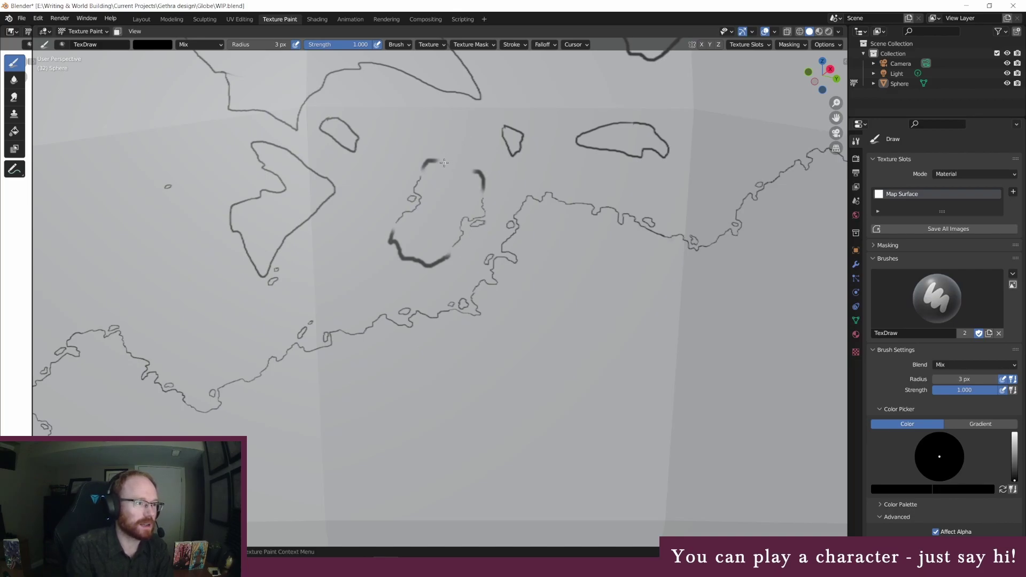
pyautogui.moveTo(447, 164); pyautogui.dragTo(469, 171)
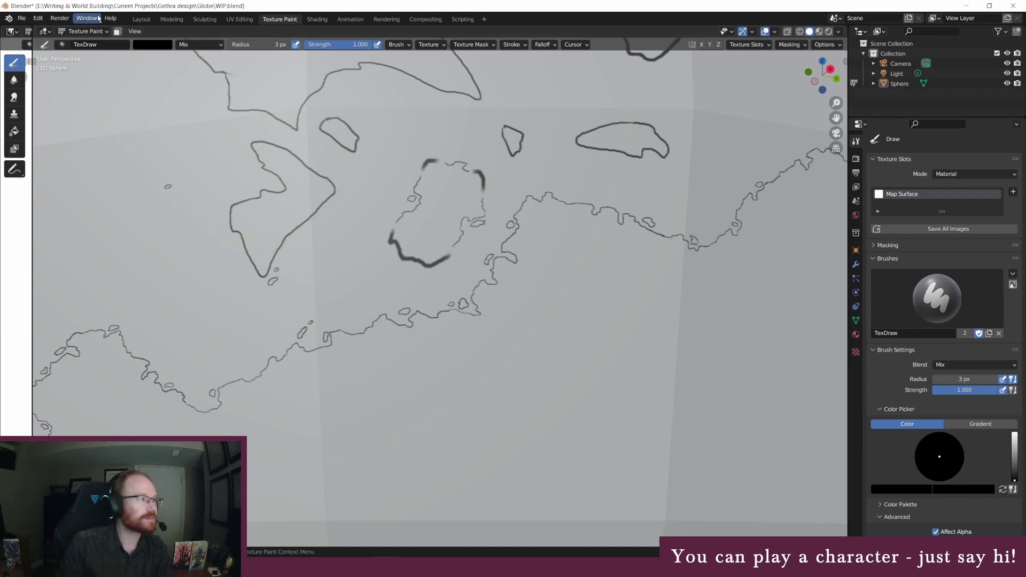
# Step: With a white 45 px brush, erase the two thick fragments at the island's upper corners
pyautogui.click(153, 44)
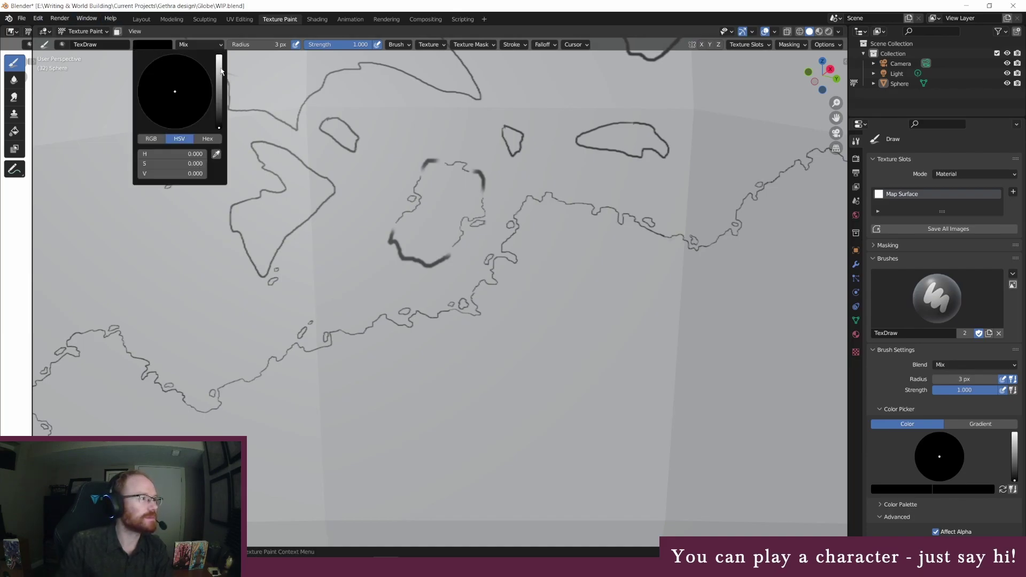
pyautogui.moveTo(220, 71); pyautogui.dragTo(220, 56)
pyautogui.click(250, 44)
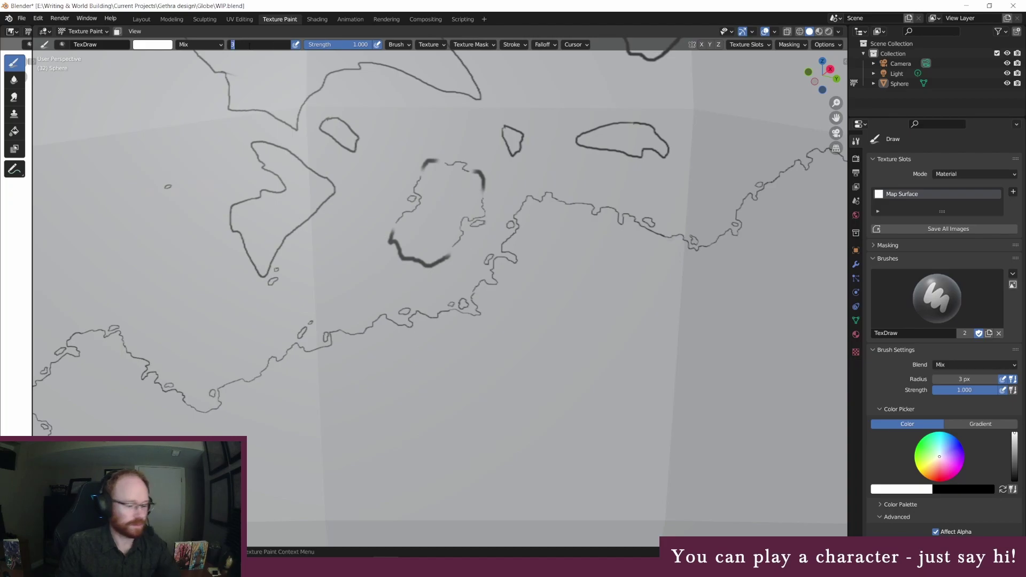
pyautogui.write('45')
pyautogui.press('Return')
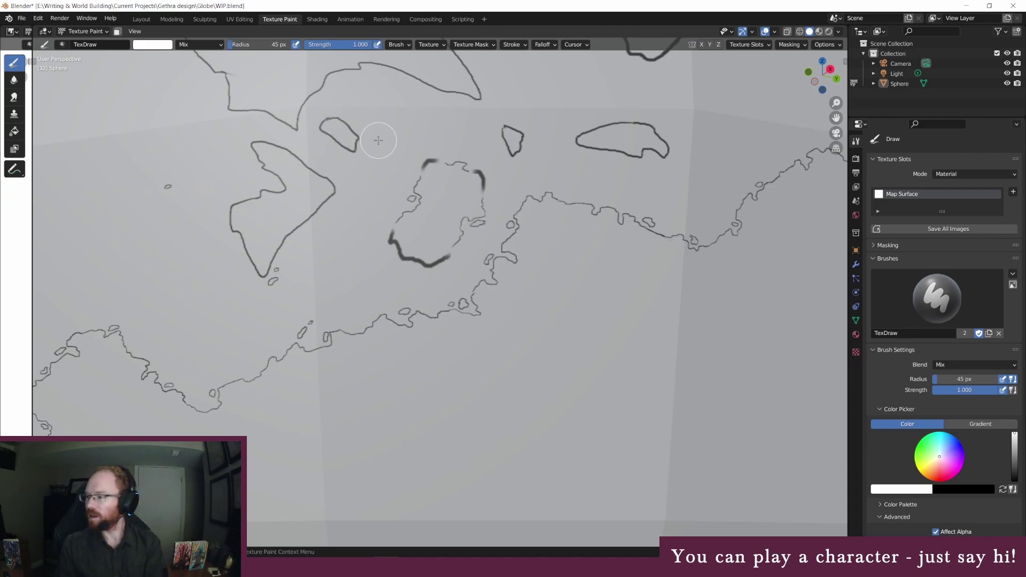
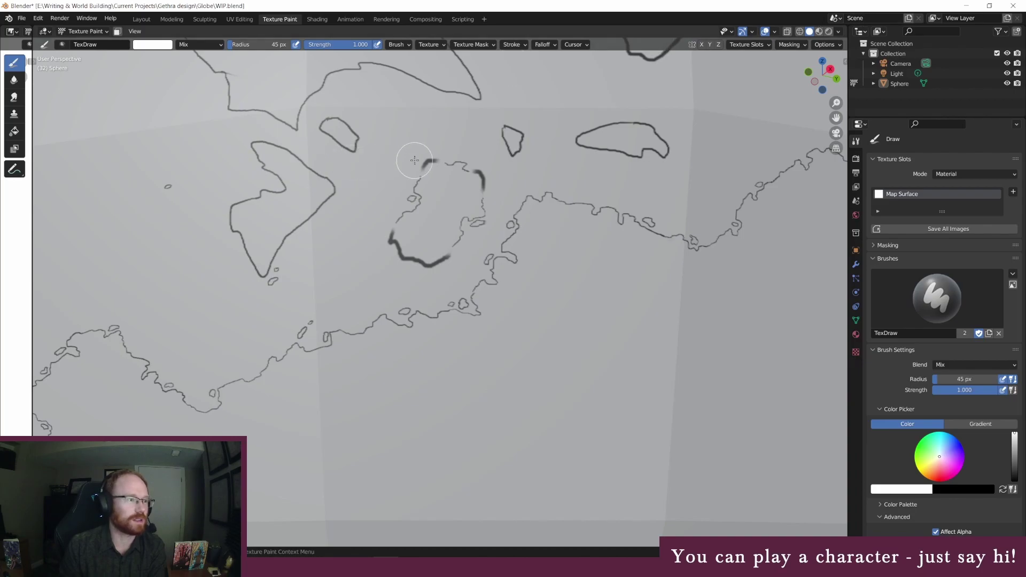
pyautogui.moveTo(492, 185)
pyautogui.mouseDown()
pyautogui.moveTo(481, 172)
pyautogui.moveTo(477, 183)
pyautogui.moveTo(474, 170)
pyautogui.mouseUp()
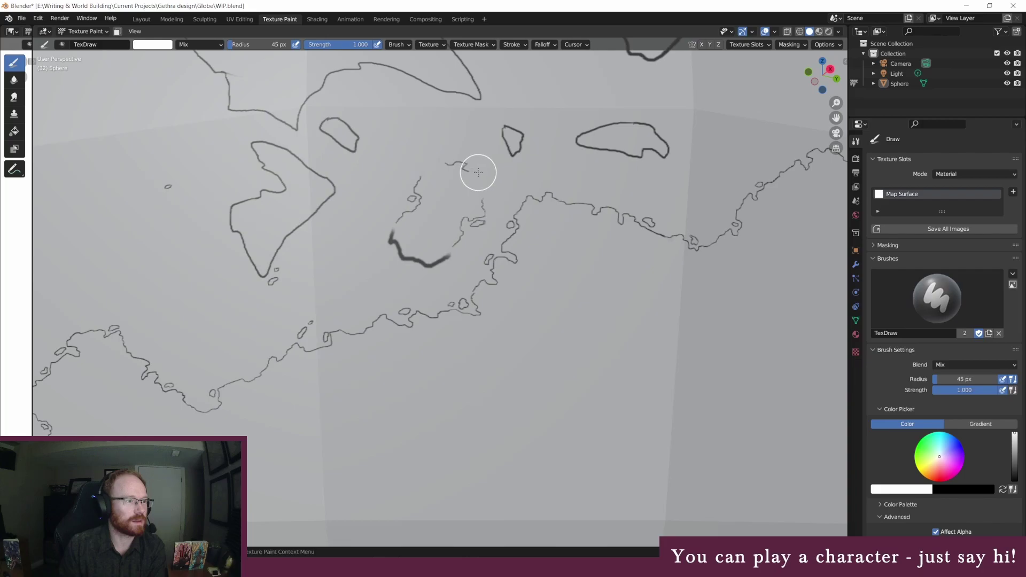
# Step: With a black 3 px brush, close the gaps at the island's upper corners with jagged shoreline
pyautogui.click(257, 45)
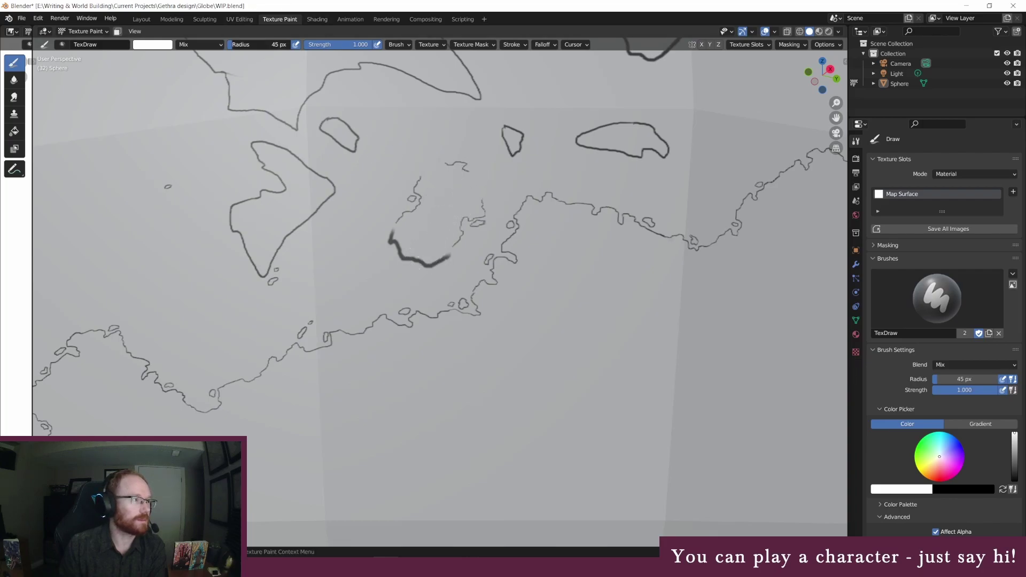
pyautogui.write('3')
pyautogui.press('Return')
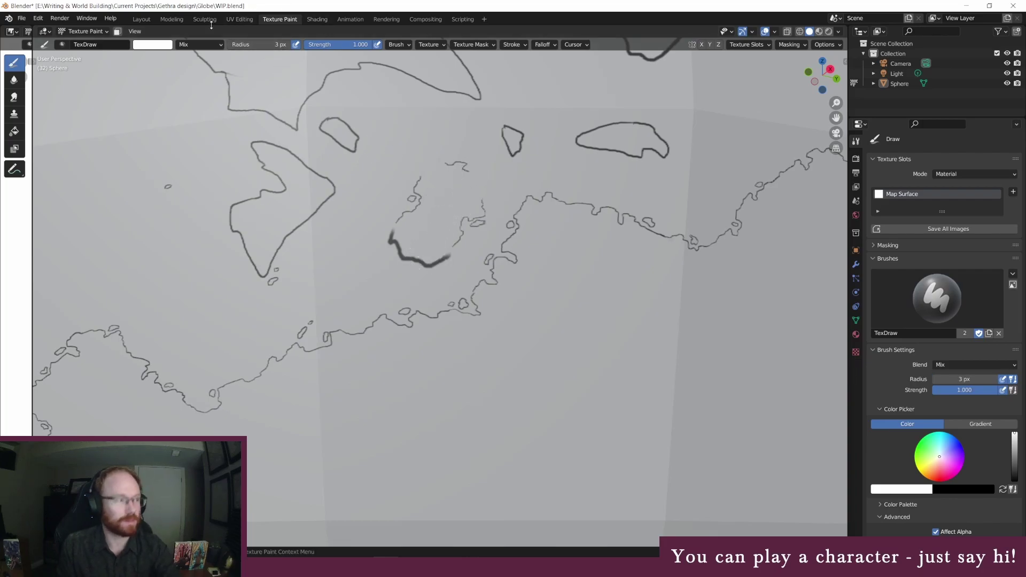
pyautogui.click(166, 47)
pyautogui.moveTo(218, 66); pyautogui.dragTo(218, 131)
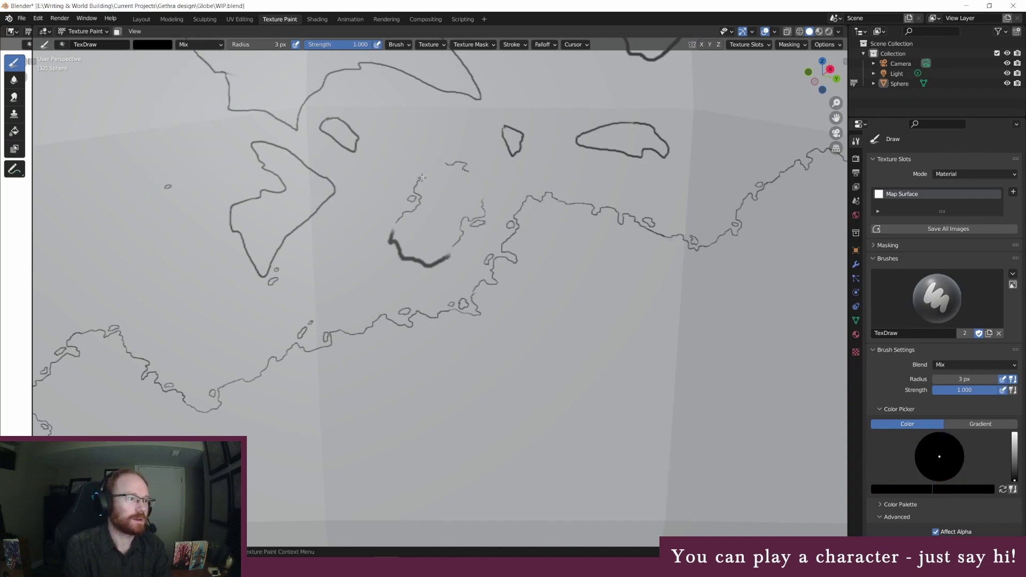
pyautogui.moveTo(420, 175)
pyautogui.mouseDown()
pyautogui.moveTo(439, 161)
pyautogui.moveTo(474, 173)
pyautogui.mouseUp()
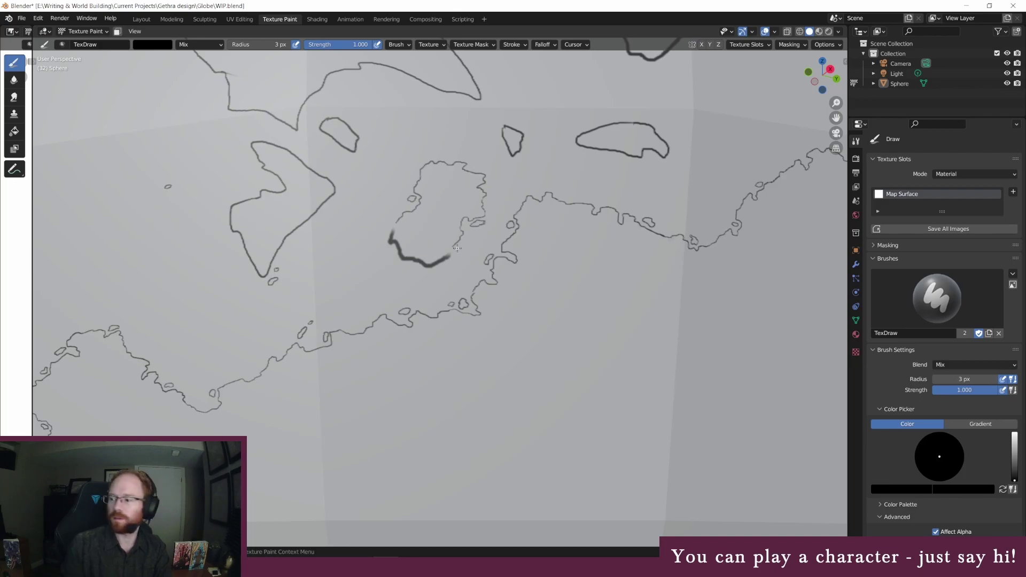
# Step: Erase the thick fragment along the island's lower shore with a white 45 px brush
pyautogui.click(152, 45)
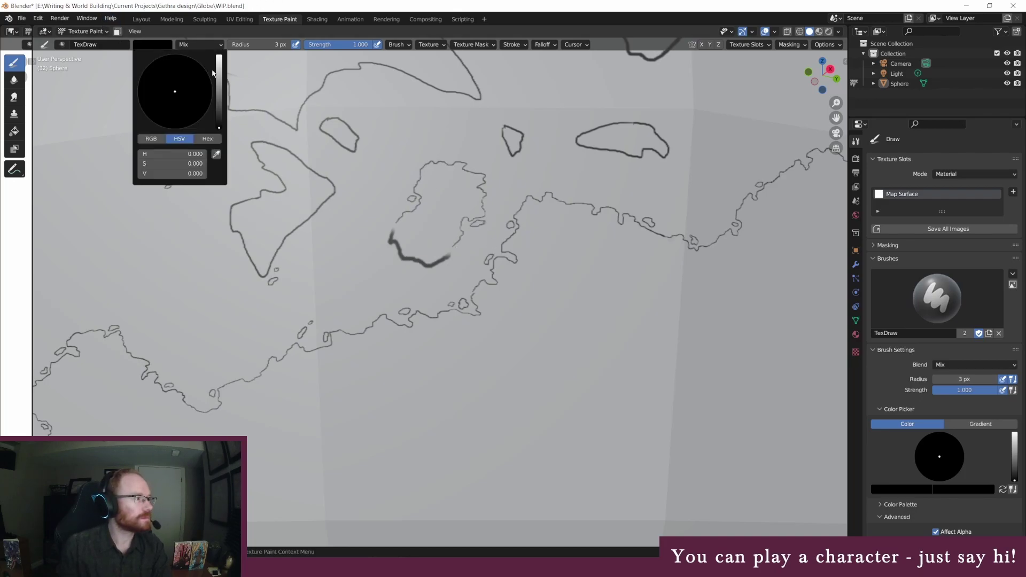
pyautogui.moveTo(219, 126); pyautogui.dragTo(219, 53)
pyautogui.click(256, 44)
pyautogui.write('45')
pyautogui.press('Return')
pyautogui.click(391, 237)
pyautogui.moveTo(391, 238)
pyautogui.mouseDown()
pyautogui.moveTo(435, 262)
pyautogui.moveTo(445, 256)
pyautogui.mouseUp()
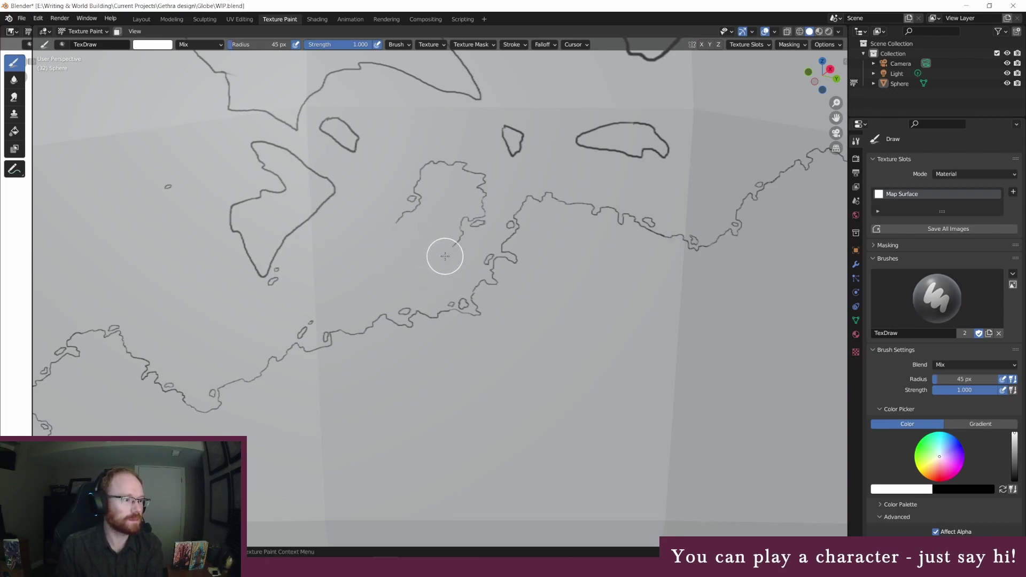
# Step: With a black 3 px brush, complete the island's lower shore with jagged inlets and add islets between it and the main coast
pyautogui.click(150, 45)
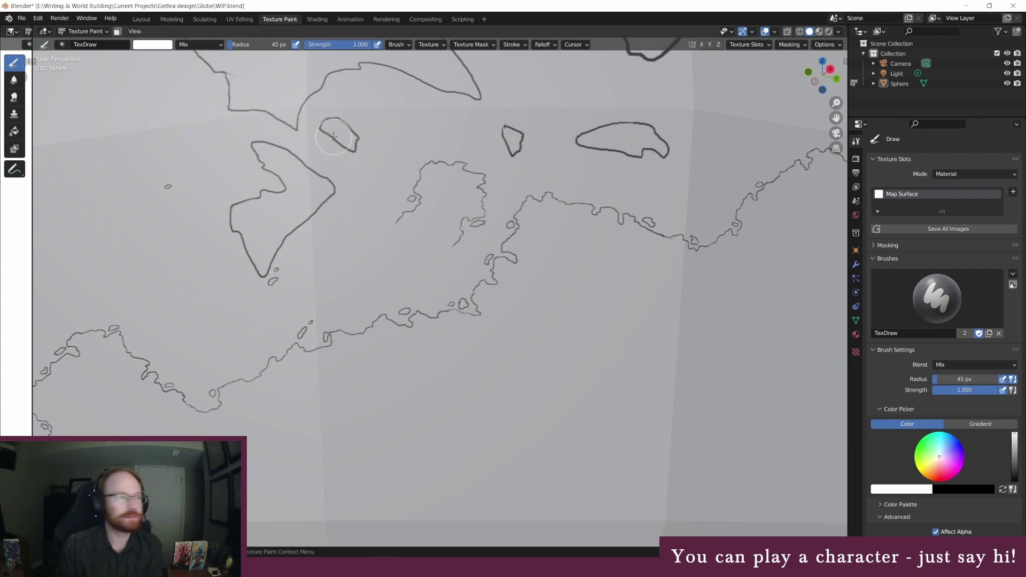
pyautogui.click(161, 45)
pyautogui.click(219, 127)
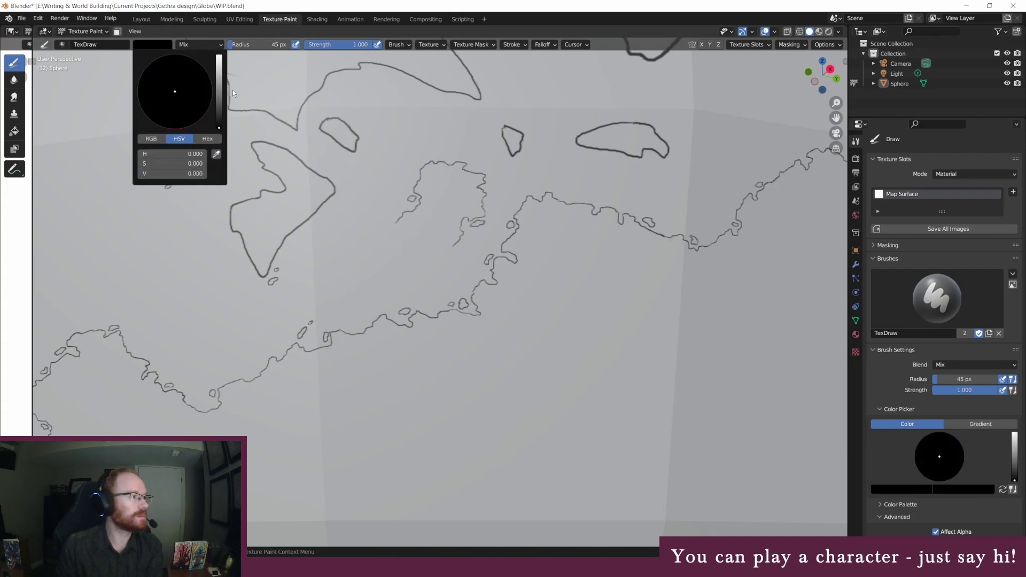
pyautogui.click(257, 45)
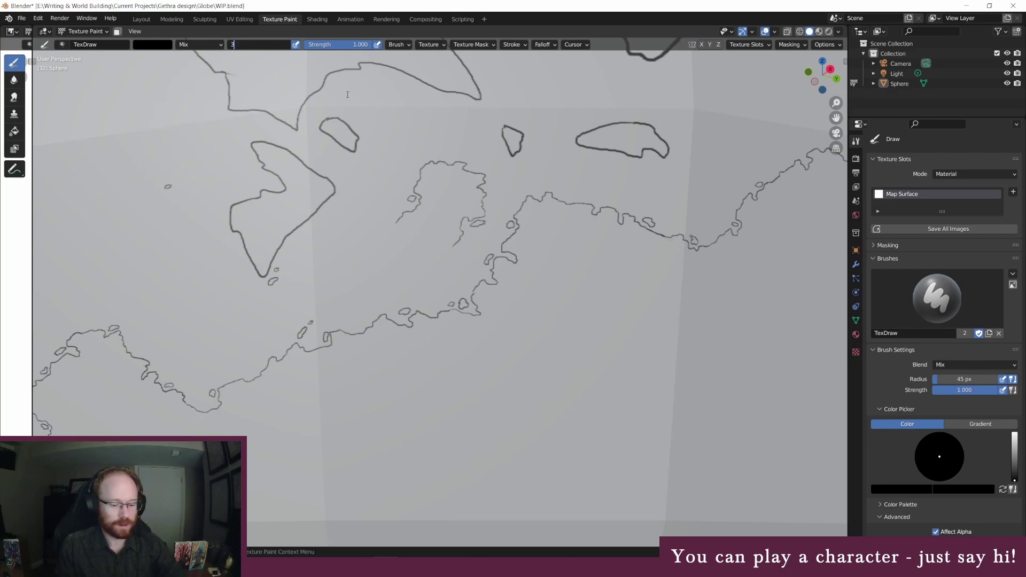
pyautogui.write('3')
pyautogui.press('Return')
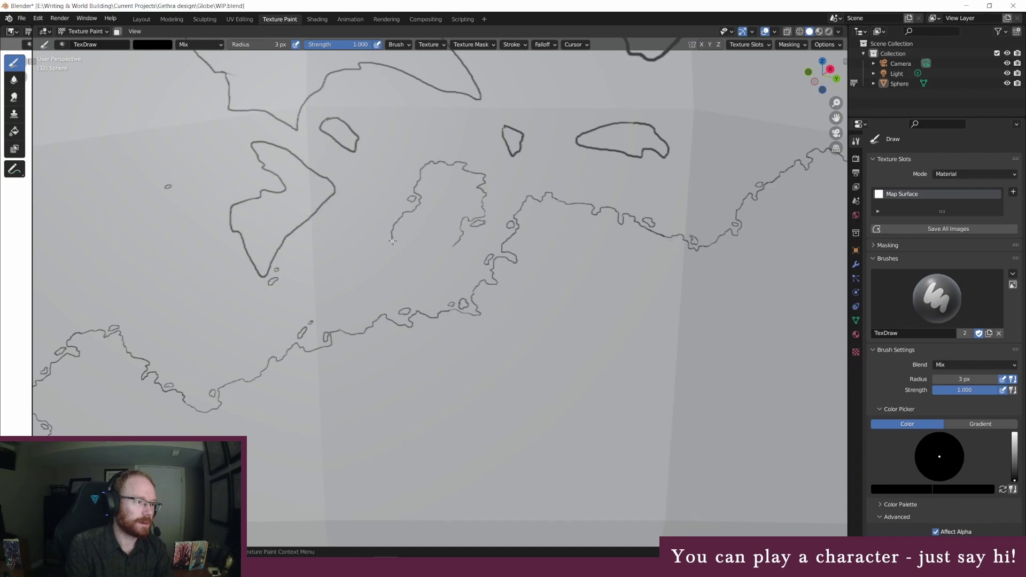
pyautogui.moveTo(400, 246)
pyautogui.mouseDown()
pyautogui.moveTo(429, 249)
pyautogui.moveTo(417, 268)
pyautogui.moveTo(449, 247)
pyautogui.mouseUp()
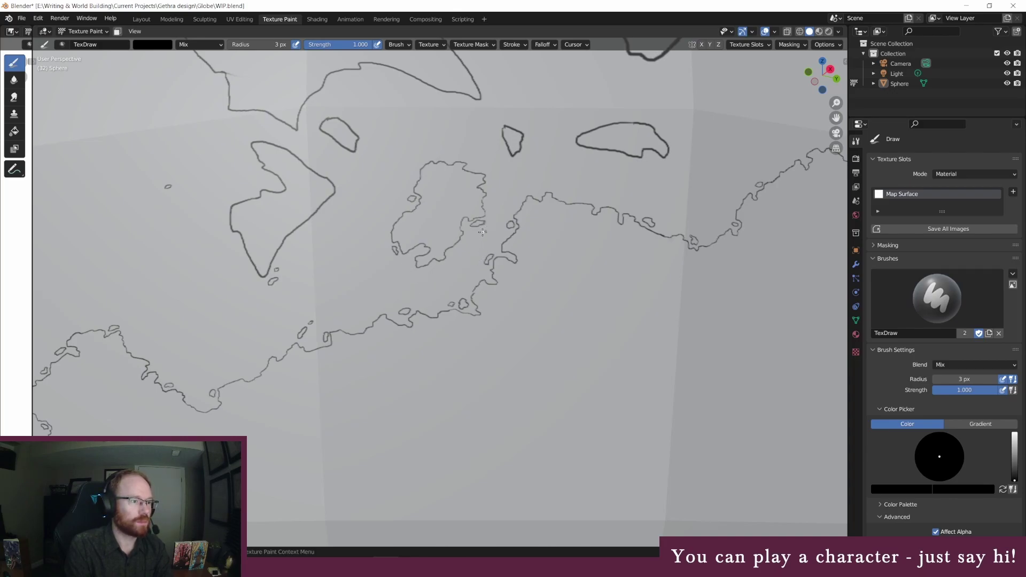
pyautogui.moveTo(478, 240)
pyautogui.mouseDown()
pyautogui.moveTo(474, 251)
pyautogui.moveTo(501, 233)
pyautogui.mouseUp()
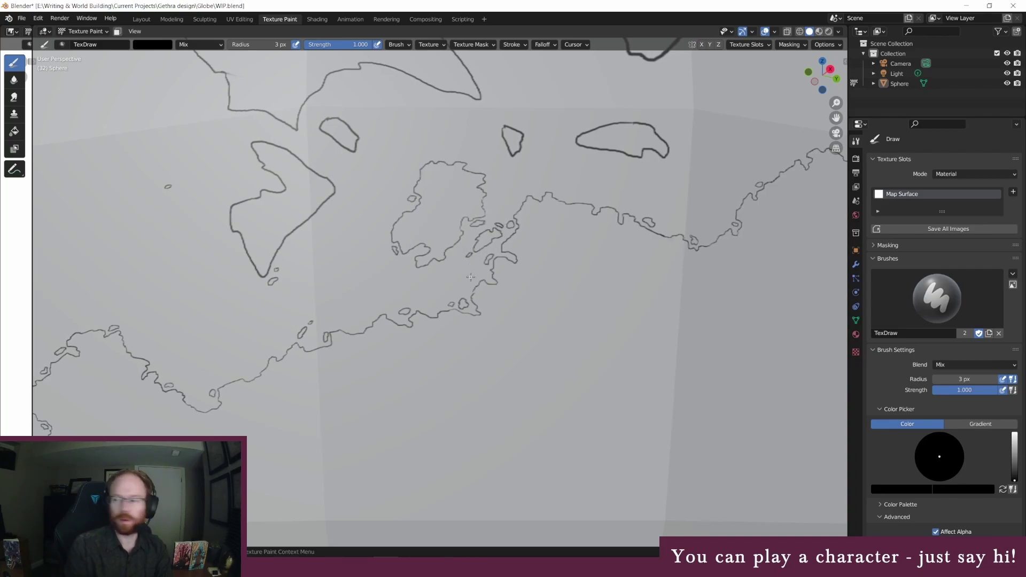
# Step: Examine the redrawn coastlines and the remaining thick outlines from several sides of the globe
pyautogui.scroll(-4, 569, 151)
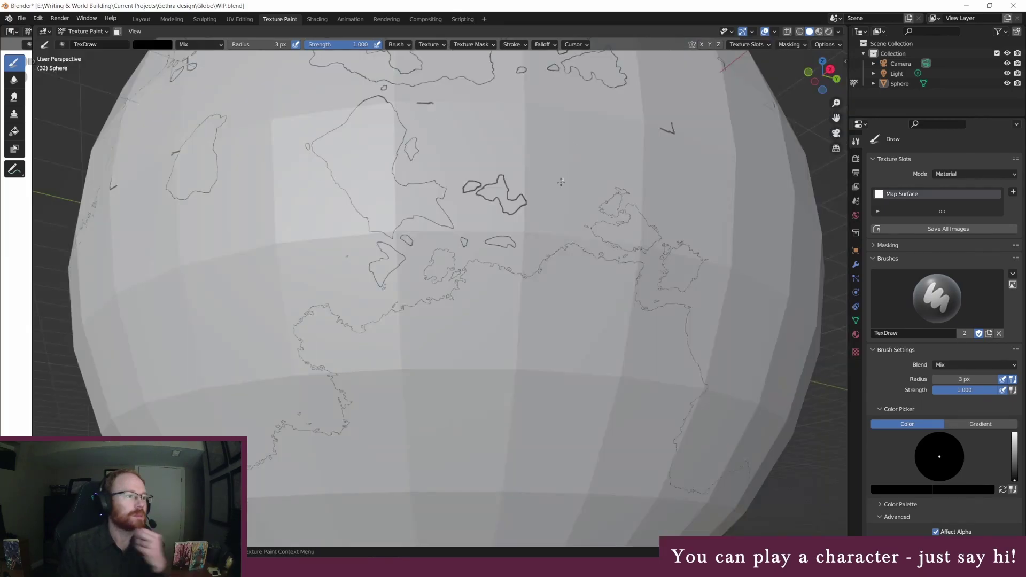
pyautogui.press('KP_8')
pyautogui.press('KP_8')
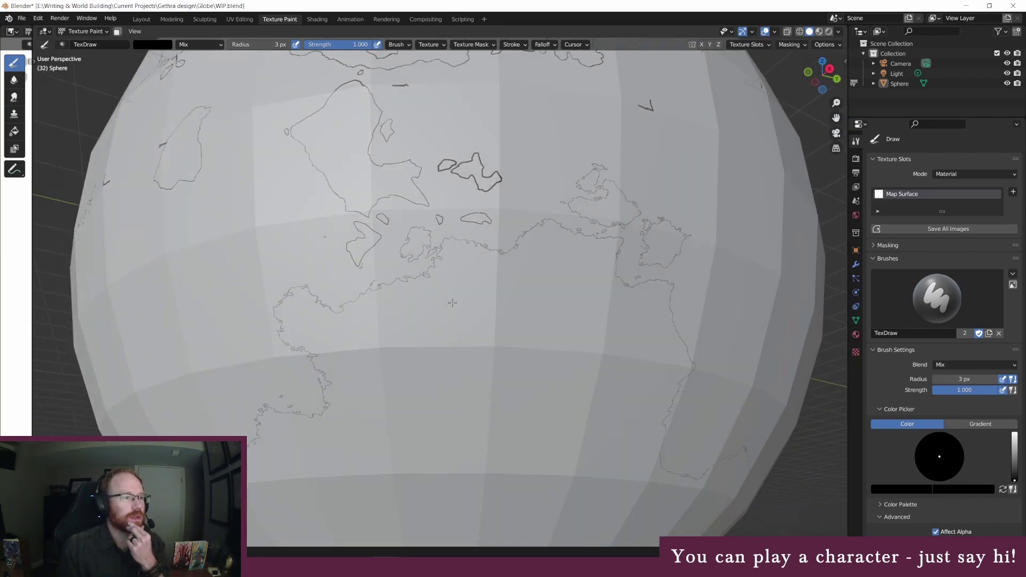
pyautogui.press('KP_8')
pyautogui.press('KP_8')
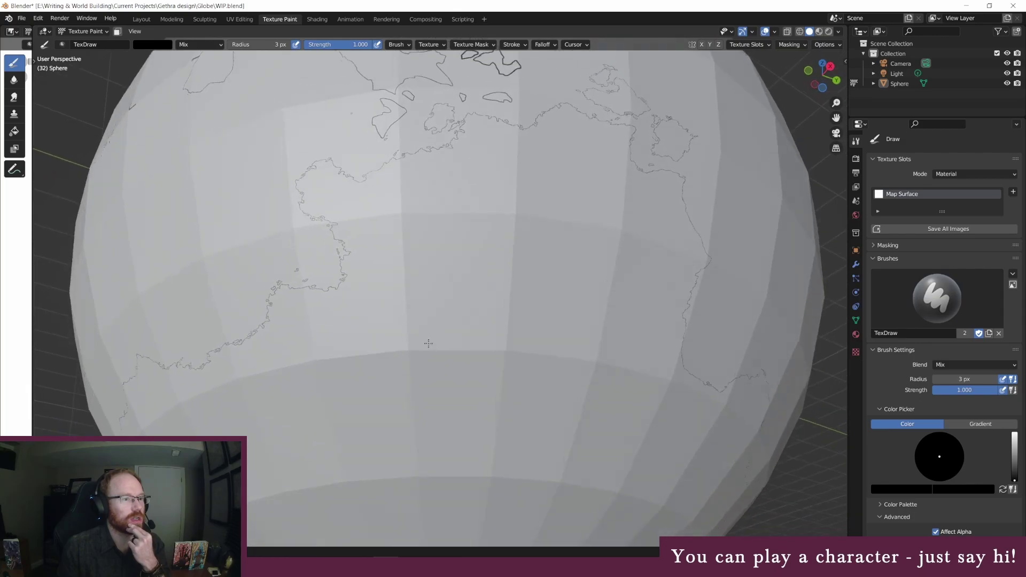
pyautogui.scroll(-2, 320, 317)
pyautogui.moveTo(320, 317); pyautogui.dragTo(593, 225, button='middle')
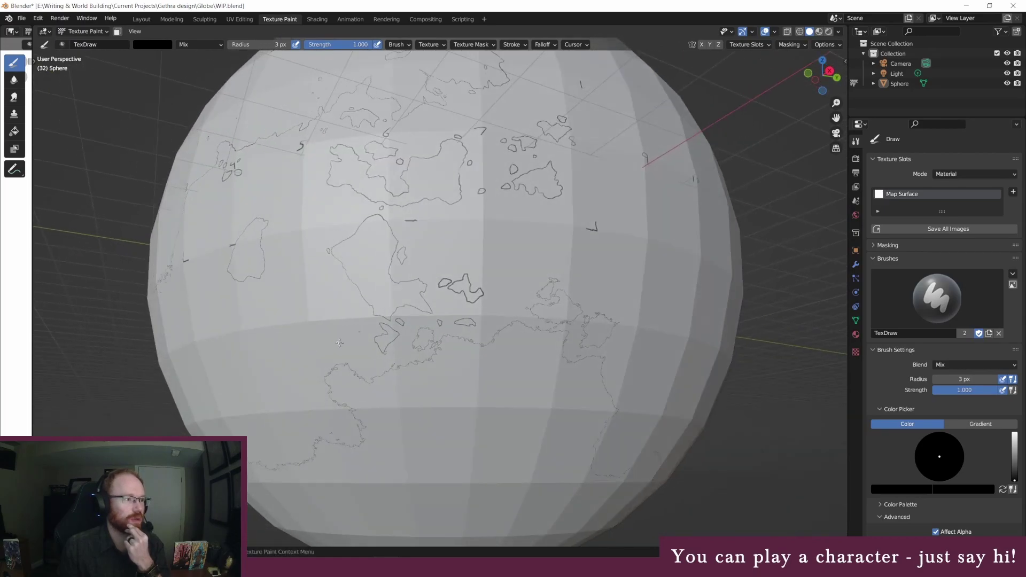
pyautogui.moveTo(428, 214)
pyautogui.mouseDown(button='middle')
pyautogui.moveTo(436, 224)
pyautogui.moveTo(424, 221)
pyautogui.mouseUp(button='middle')
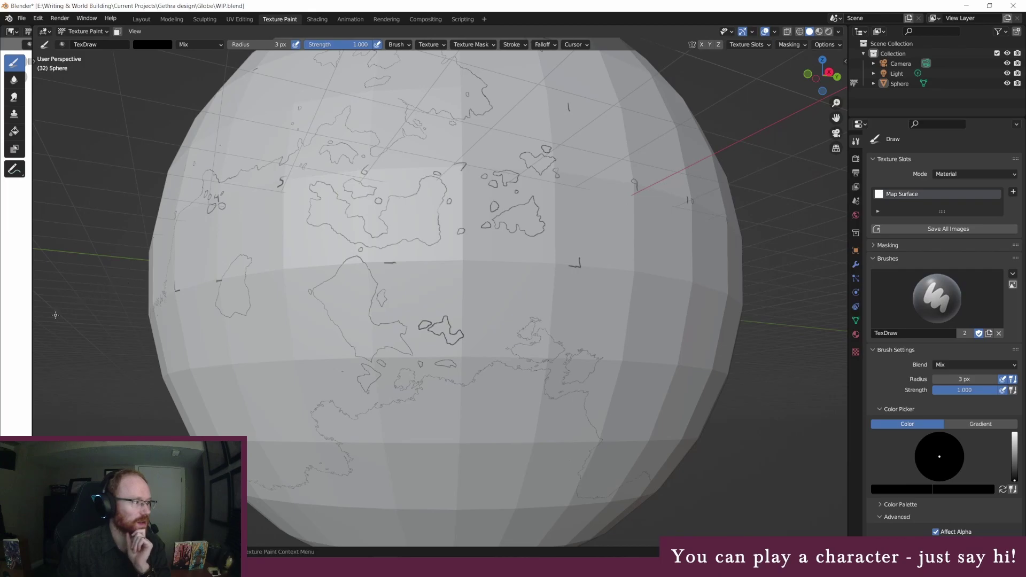
pyautogui.moveTo(33, 318)
pyautogui.mouseDown()
pyautogui.moveTo(99, 318)
pyautogui.moveTo(37, 318)
pyautogui.mouseUp()
pyautogui.moveTo(395, 274); pyautogui.dragTo(414, 292, button='middle')
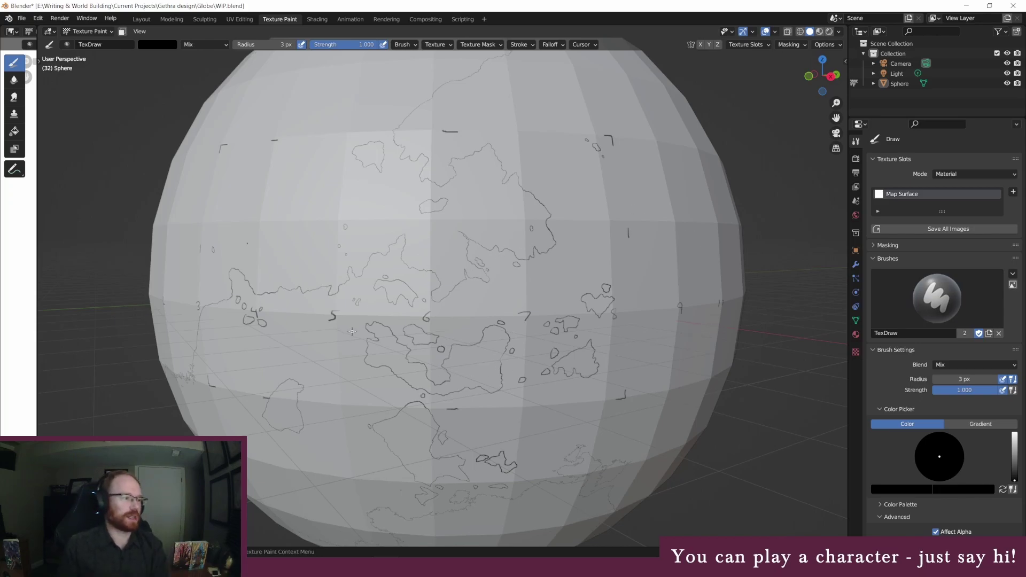
pyautogui.moveTo(394, 406); pyautogui.dragTo(432, 367, button='middle')
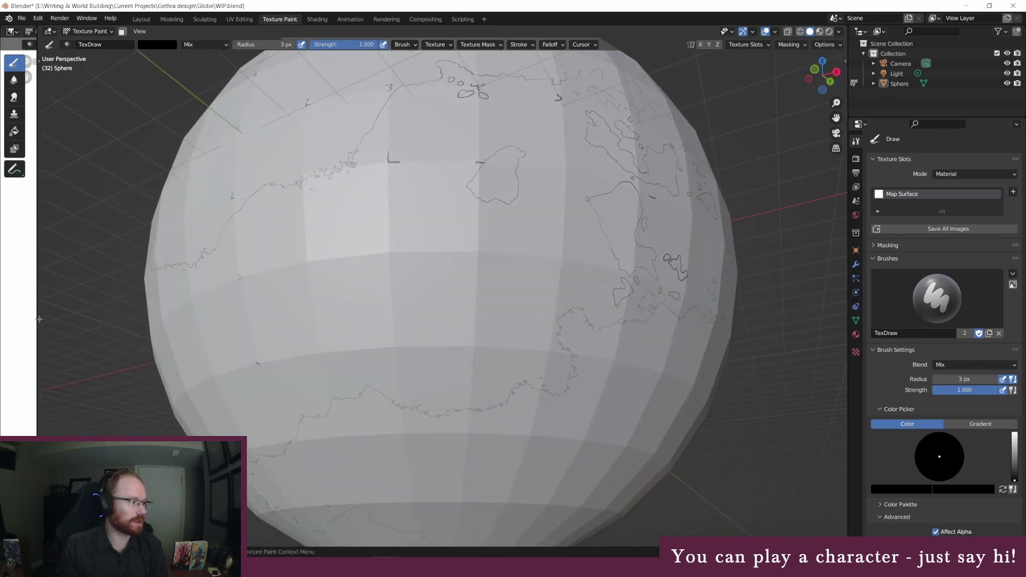
# Step: Enlarge the flat Map Surface image view and examine the redrawn southern coastlines and islands up close
pyautogui.moveTo(38, 321); pyautogui.dragTo(834, 328)
pyautogui.scroll(-6, 593, 327)
pyautogui.moveTo(559, 325)
pyautogui.mouseDown(button='middle')
pyautogui.moveTo(615, 325)
pyautogui.moveTo(417, 325)
pyautogui.mouseUp(button='middle')
pyautogui.scroll(-5, 373, 323)
pyautogui.scroll(2, 413, 311)
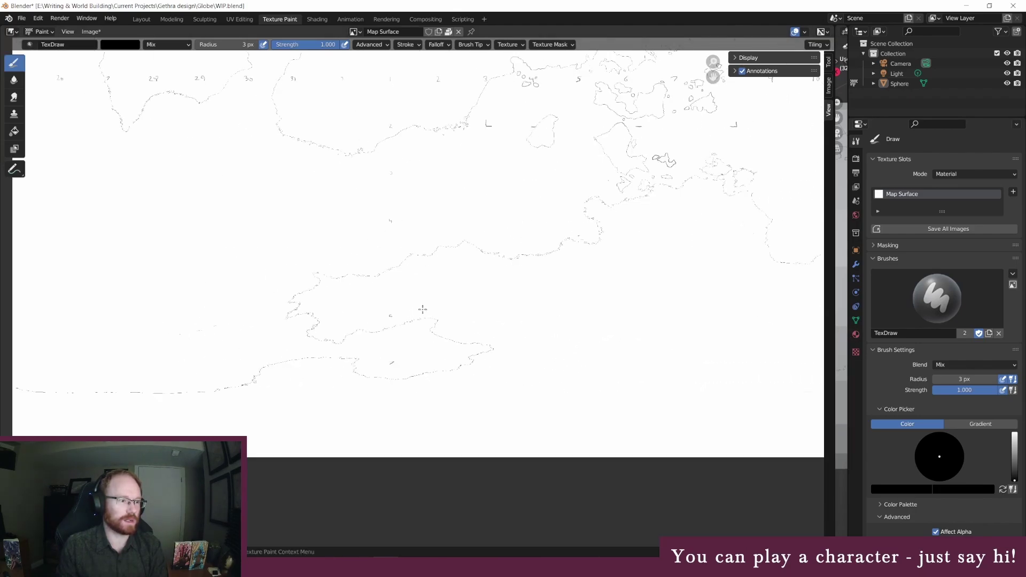
pyautogui.scroll(3, 409, 267)
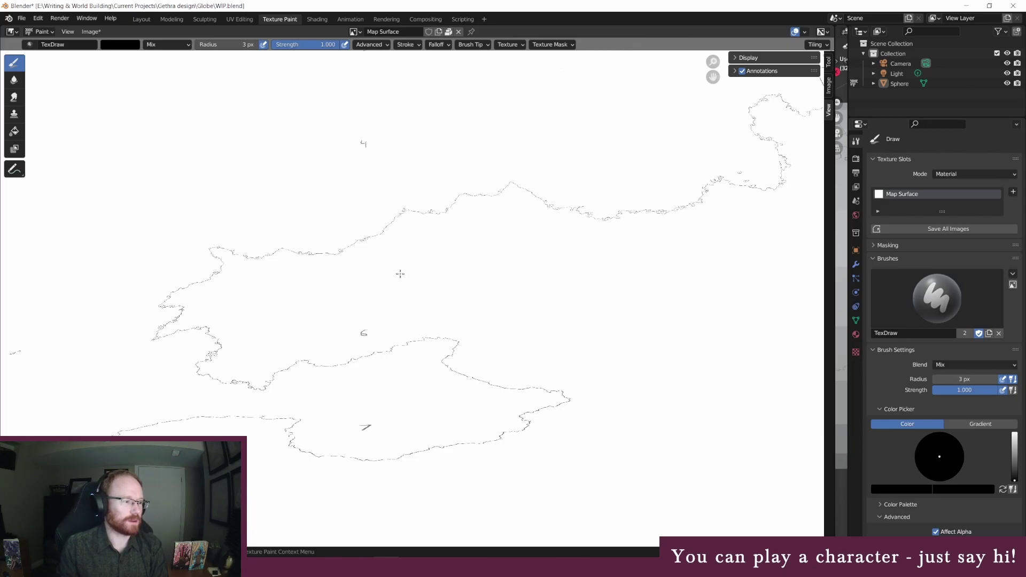
pyautogui.moveTo(459, 260); pyautogui.dragTo(396, 361, button='middle')
pyautogui.scroll(-2, 244, 328)
pyautogui.scroll(3, 495, 344)
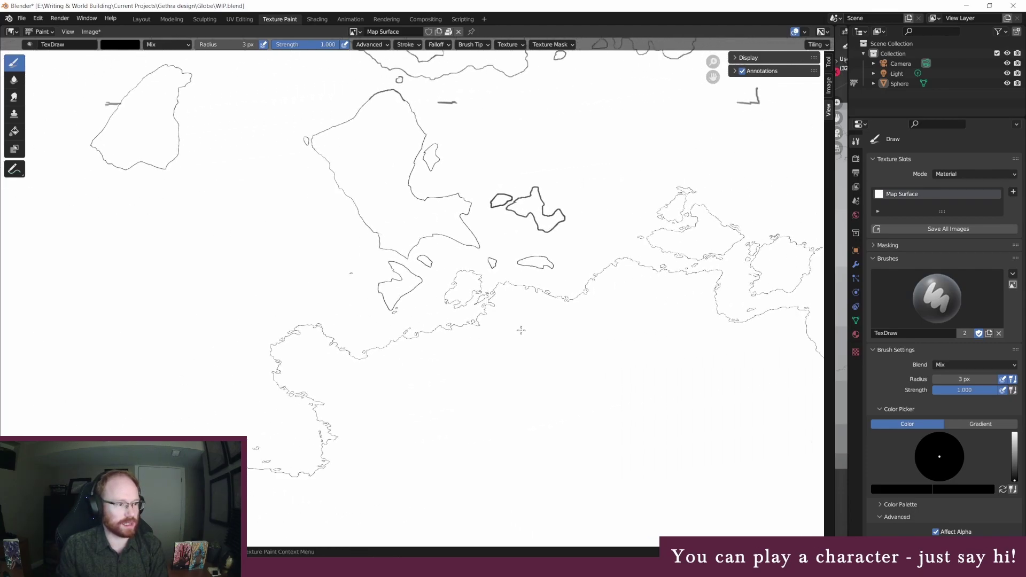
pyautogui.scroll(1, 492, 305)
pyautogui.moveTo(377, 404); pyautogui.dragTo(664, 369, button='middle')
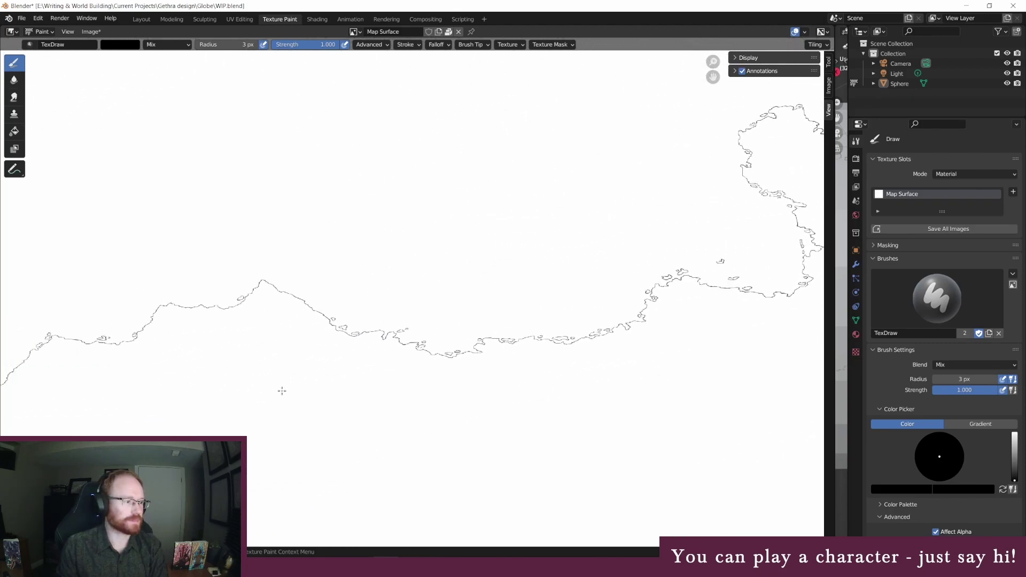
# Step: Examine the redrawn coastlines and the islands along the equator across the whole flat Map Surface texture
pyautogui.moveTo(273, 392); pyautogui.dragTo(605, 302, button='middle')
pyautogui.moveTo(273, 371); pyautogui.dragTo(555, 310, button='middle')
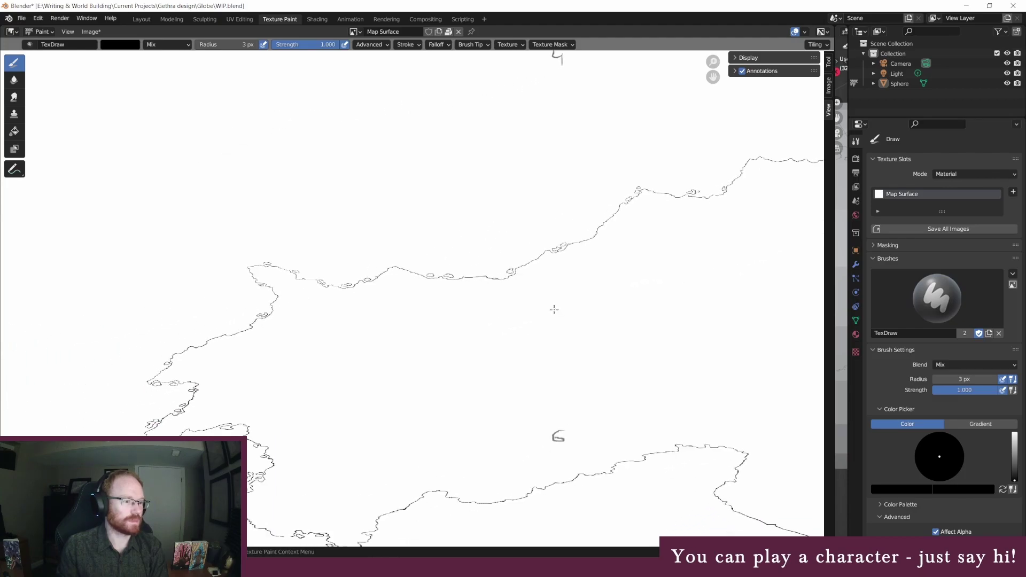
pyautogui.scroll(-4, 401, 374)
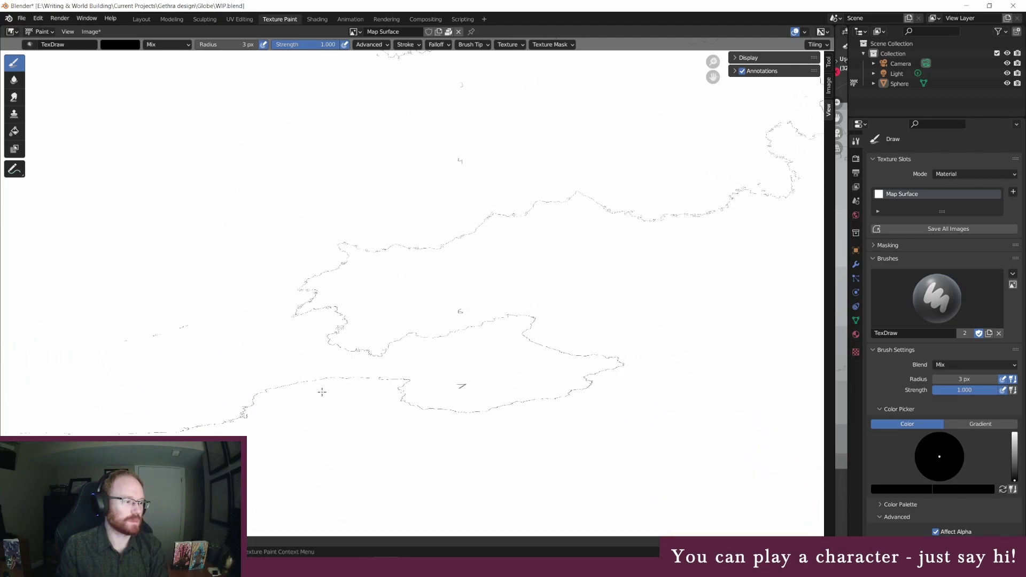
pyautogui.scroll(4, 417, 331)
pyautogui.scroll(-2, 374, 313)
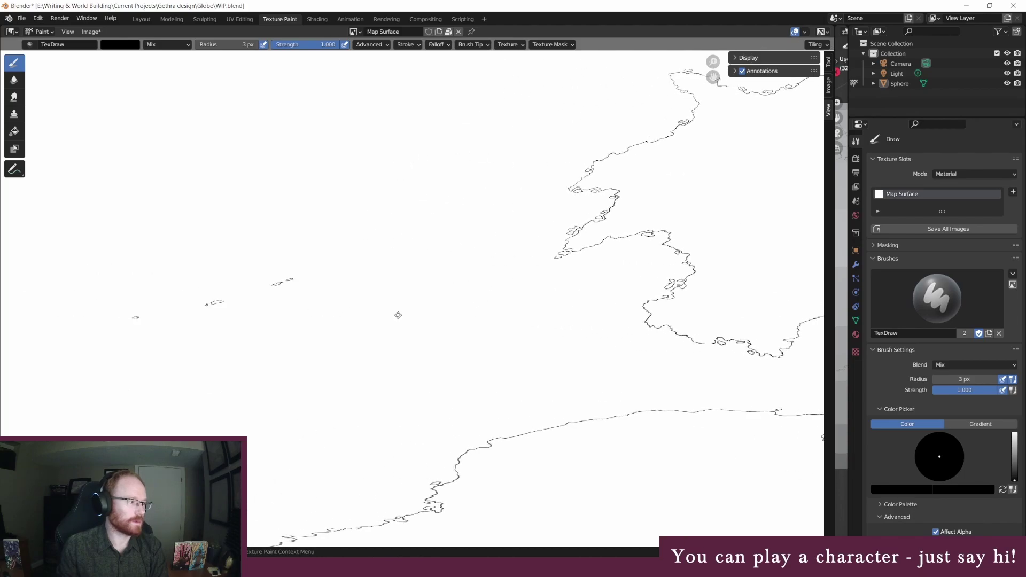
pyautogui.scroll(-5, 398, 318)
pyautogui.scroll(2, 378, 332)
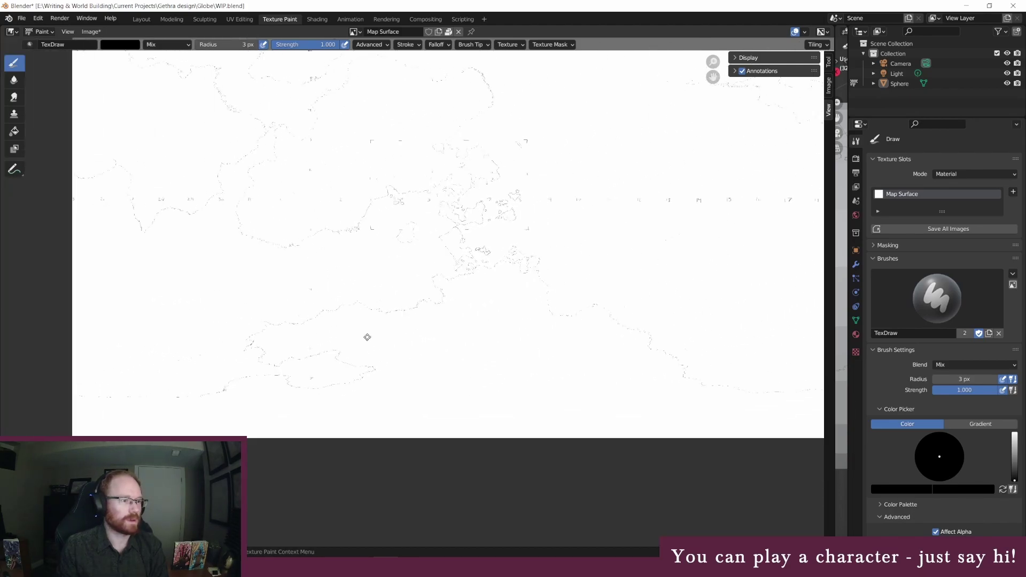
pyautogui.scroll(2, 438, 355)
pyautogui.scroll(-2, 499, 355)
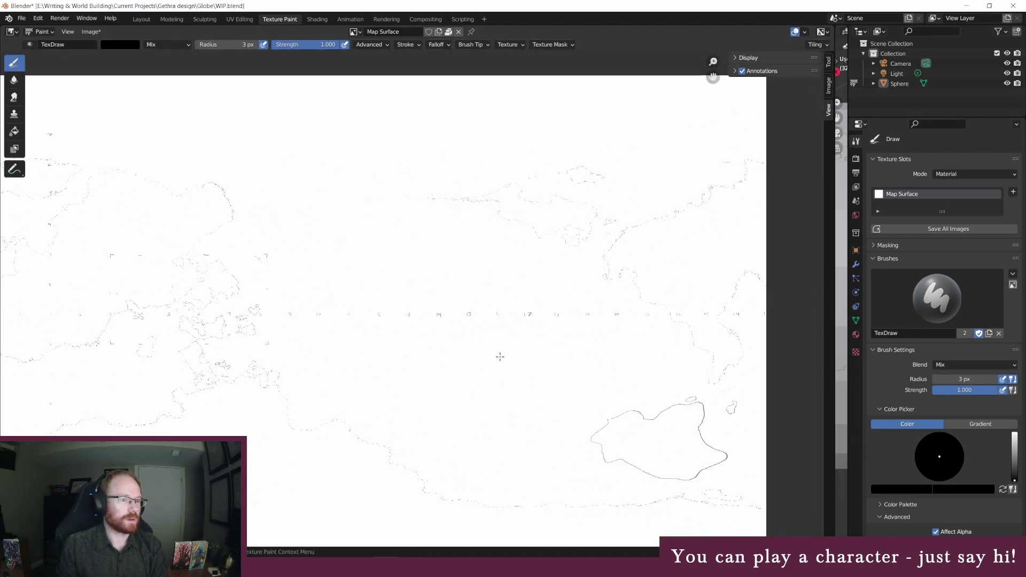
pyautogui.moveTo(226, 300); pyautogui.dragTo(465, 320, button='middle')
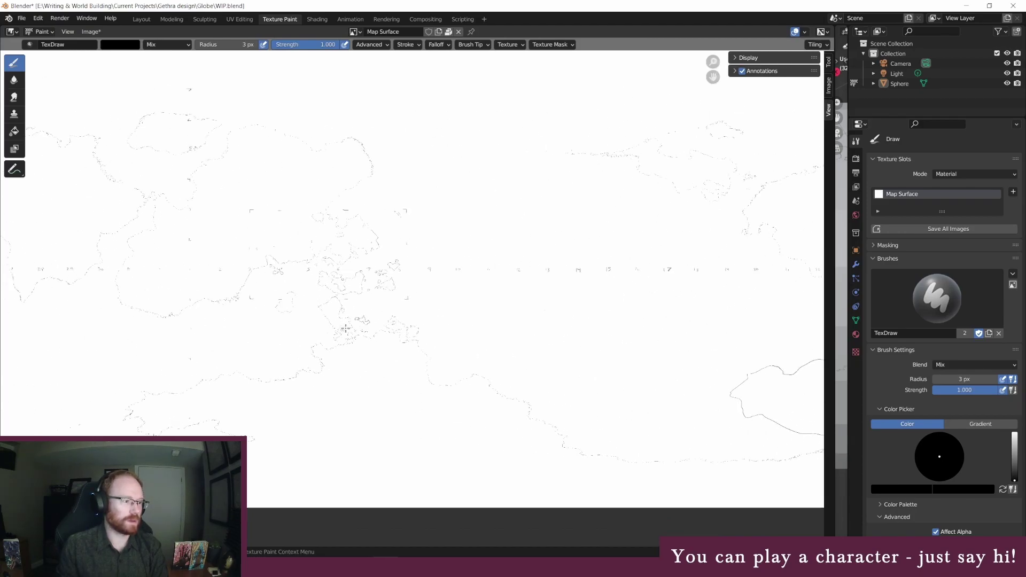
pyautogui.scroll(1, 344, 324)
pyautogui.scroll(3, 300, 324)
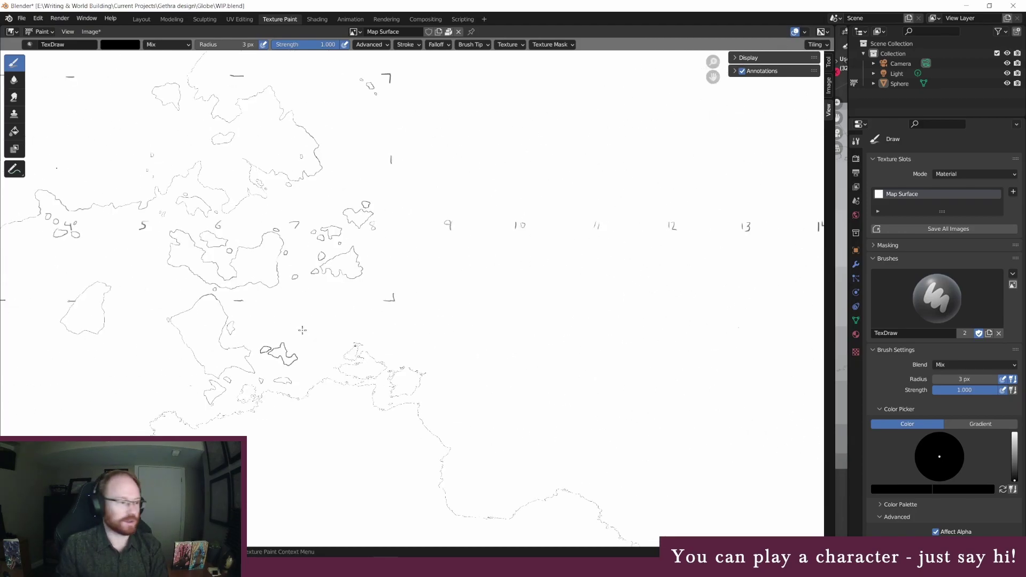
# Step: Shrink the flat map view to a narrow strip and bring the globe's island region up close in the enlarged 3D viewport
pyautogui.moveTo(823, 352); pyautogui.dragTo(32, 268)
pyautogui.moveTo(579, 288); pyautogui.dragTo(454, 288, button='middle')
pyautogui.scroll(2, 438, 289)
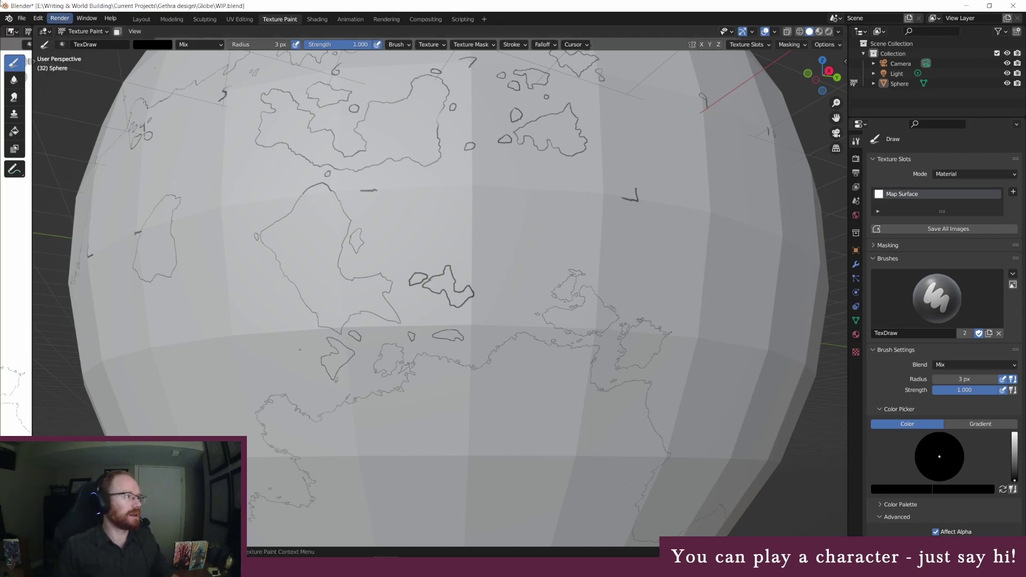
# Step: Save WIP.blend and close Blender, saving the modified image as well
pyautogui.click(23, 20)
pyautogui.click(48, 85)
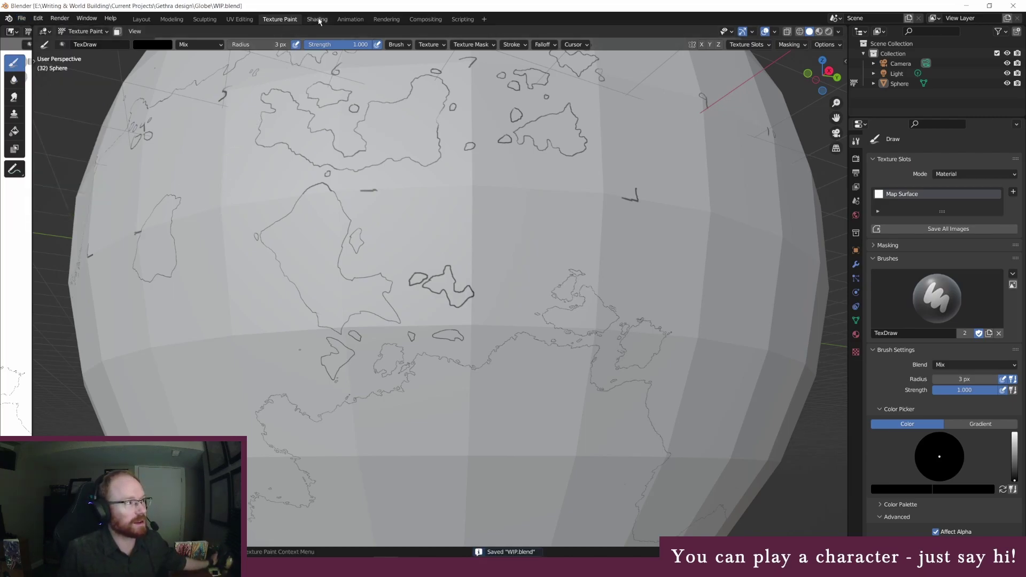
pyautogui.click(1013, 5)
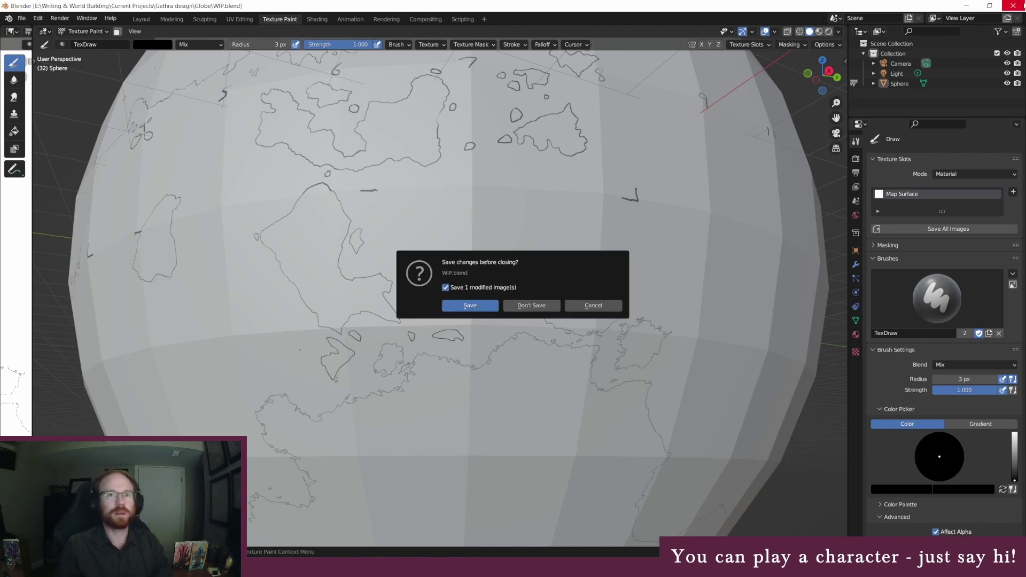
pyautogui.click(481, 307)
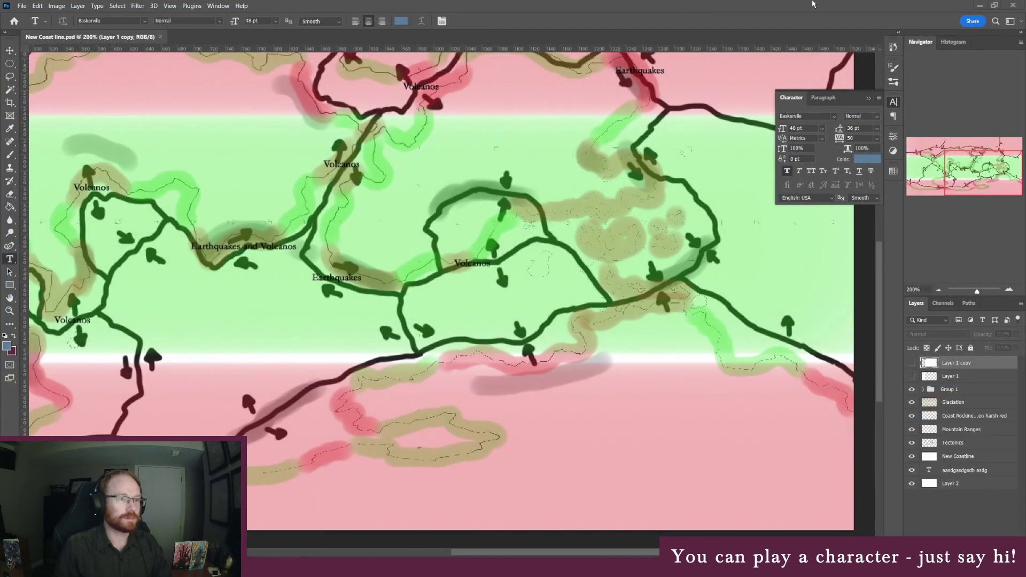
# Step: Close Photoshop with the New Coast line.psd document
pyautogui.click(1013, 6)
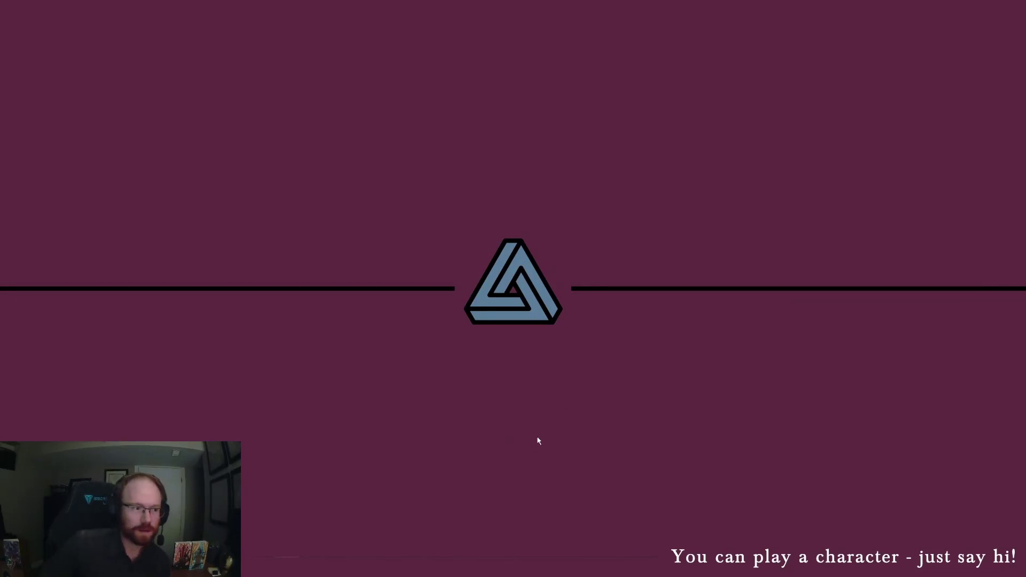
pyautogui.rightClick(87, 566)
pyautogui.press('Escape')
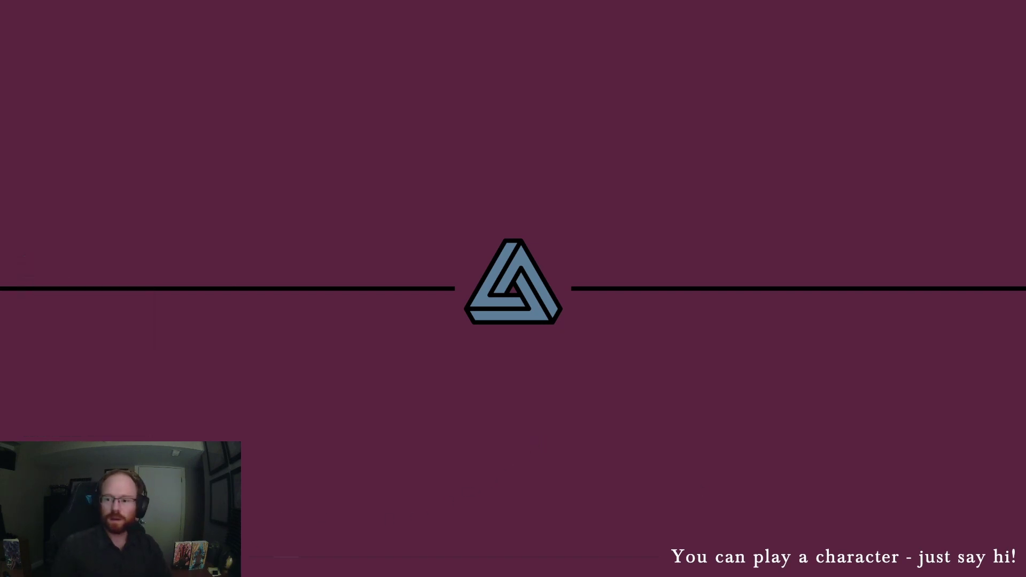